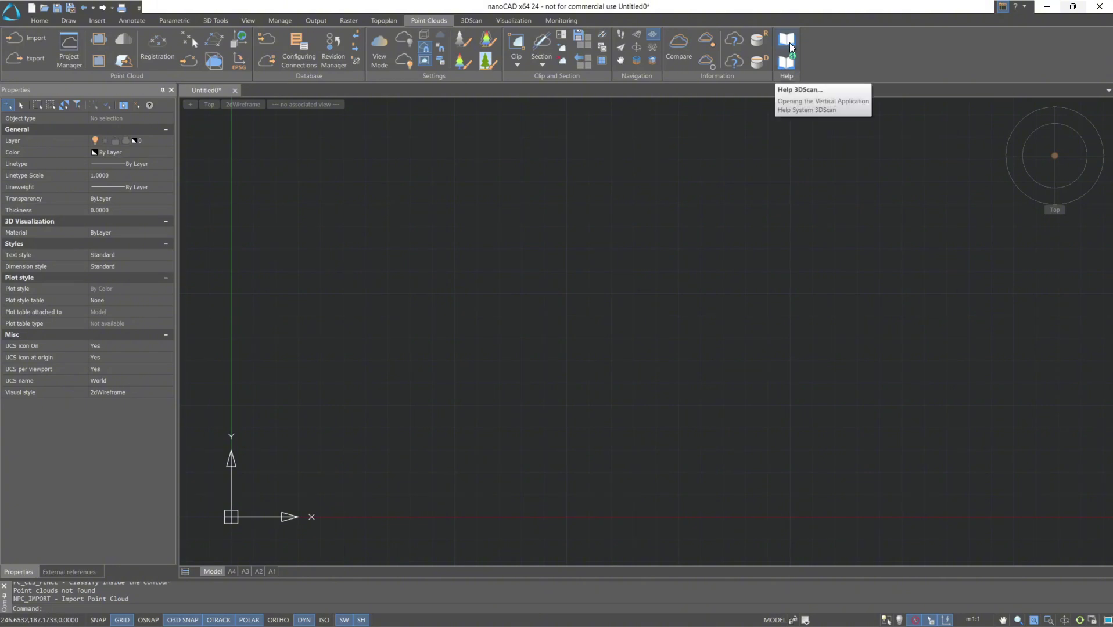
# - Open the 3DScan help, look through its contents list of topics and close the help window
pyautogui.click(789, 42)
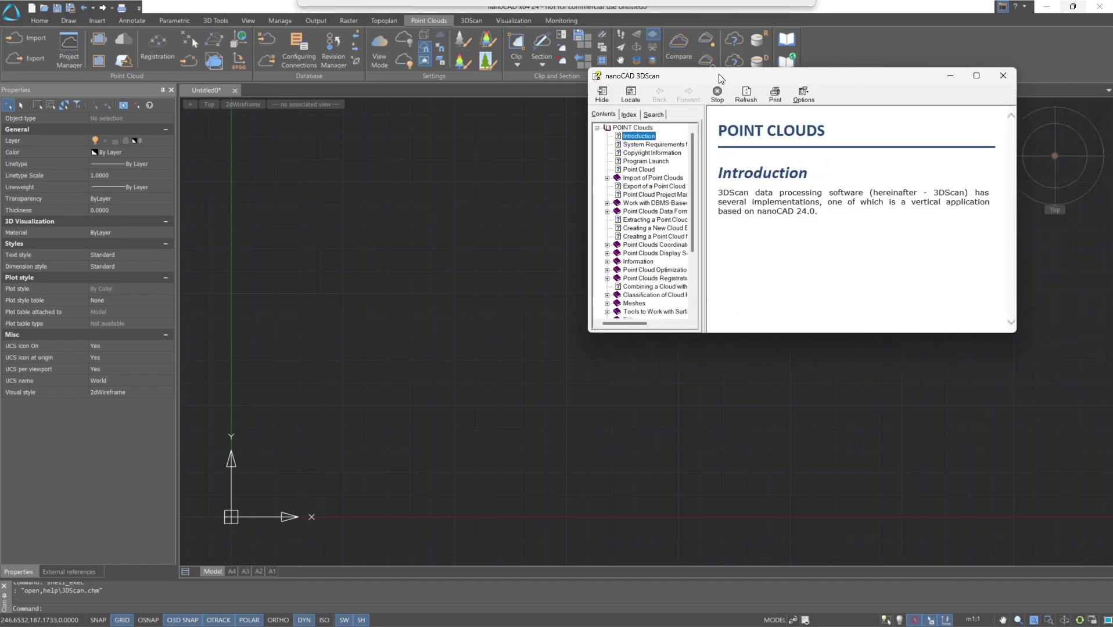
pyautogui.moveTo(718, 74); pyautogui.dragTo(467, 133)
pyautogui.scroll(-3, 415, 269)
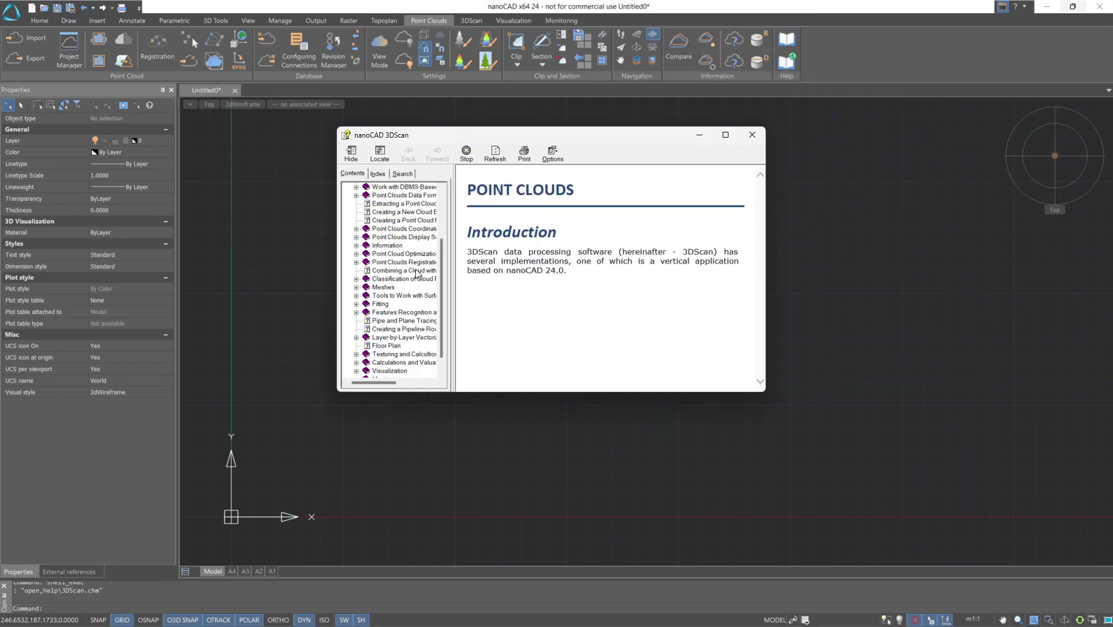
pyautogui.scroll(-1, 416, 270)
pyautogui.click(757, 138)
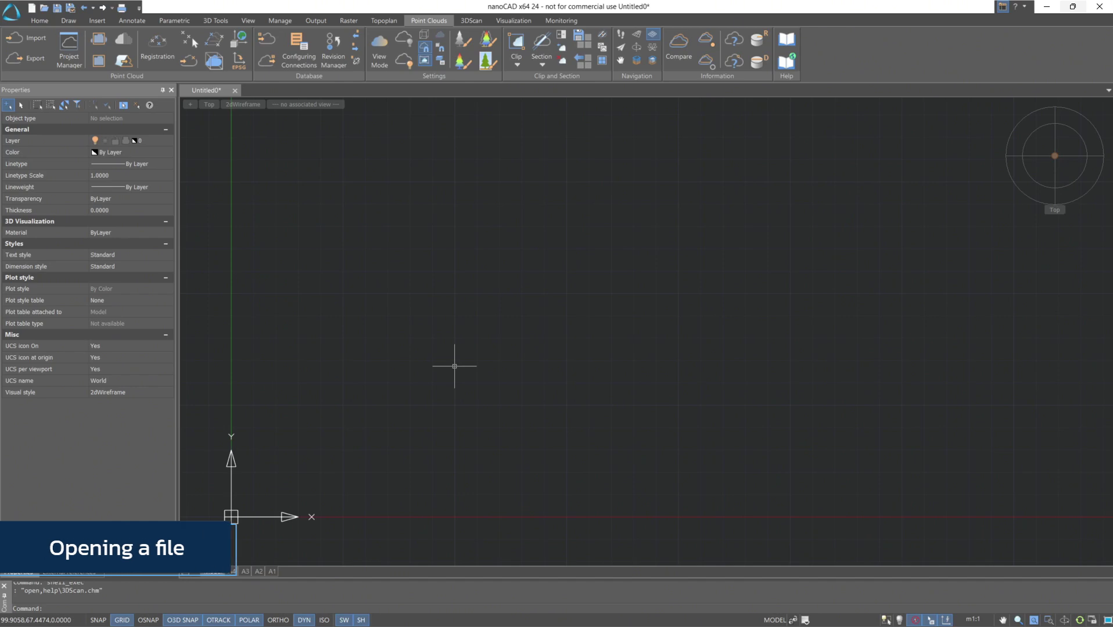
# - Open the Office drawing from the Lessons Source files folder
pyautogui.click(44, 9)
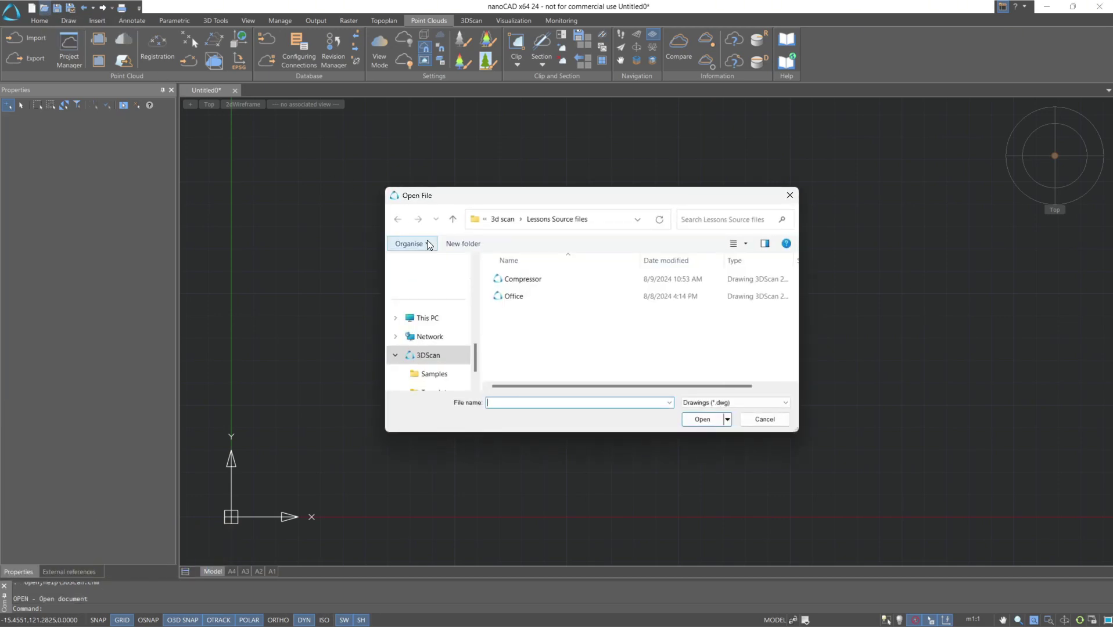
pyautogui.click(506, 297)
pyautogui.click(703, 419)
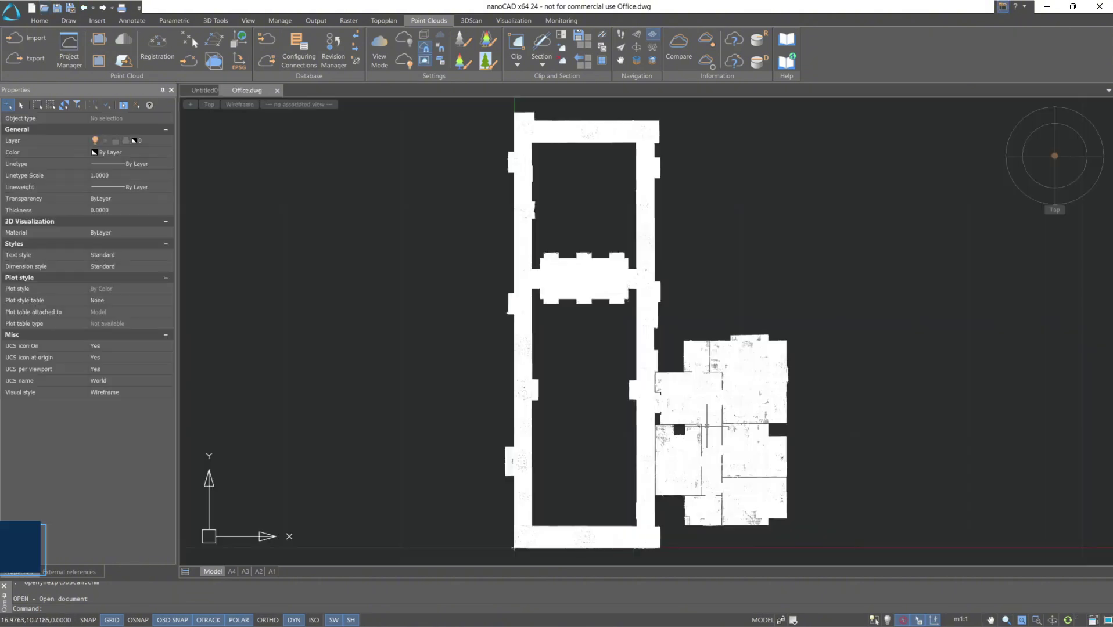
# - Set the point cloud's coloring to scan color in the View Mode settings
pyautogui.click(383, 59)
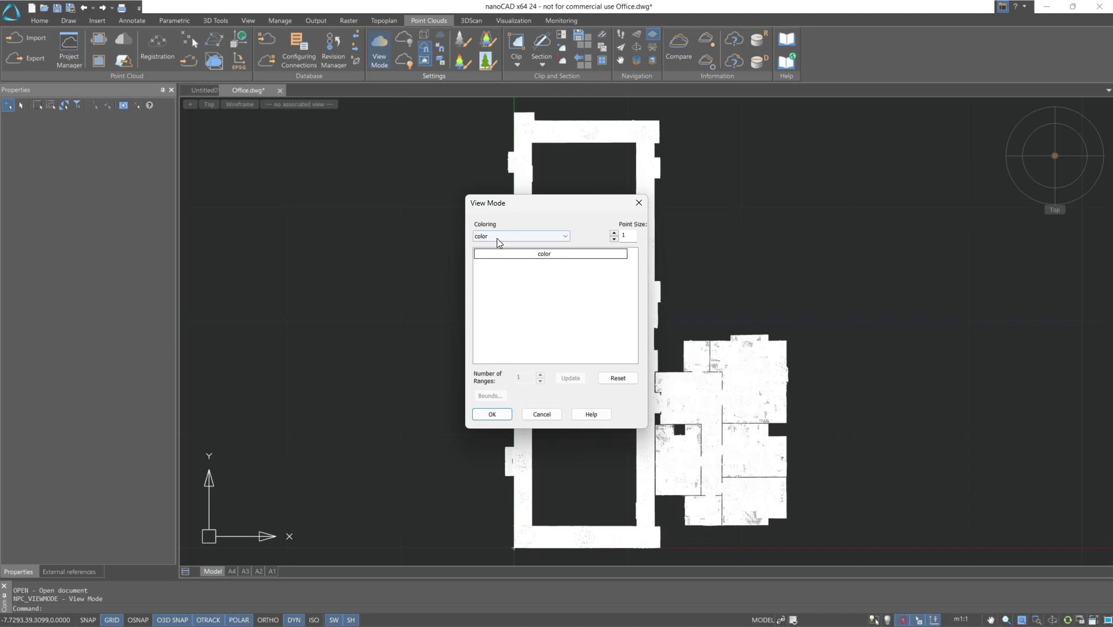
pyautogui.click(497, 239)
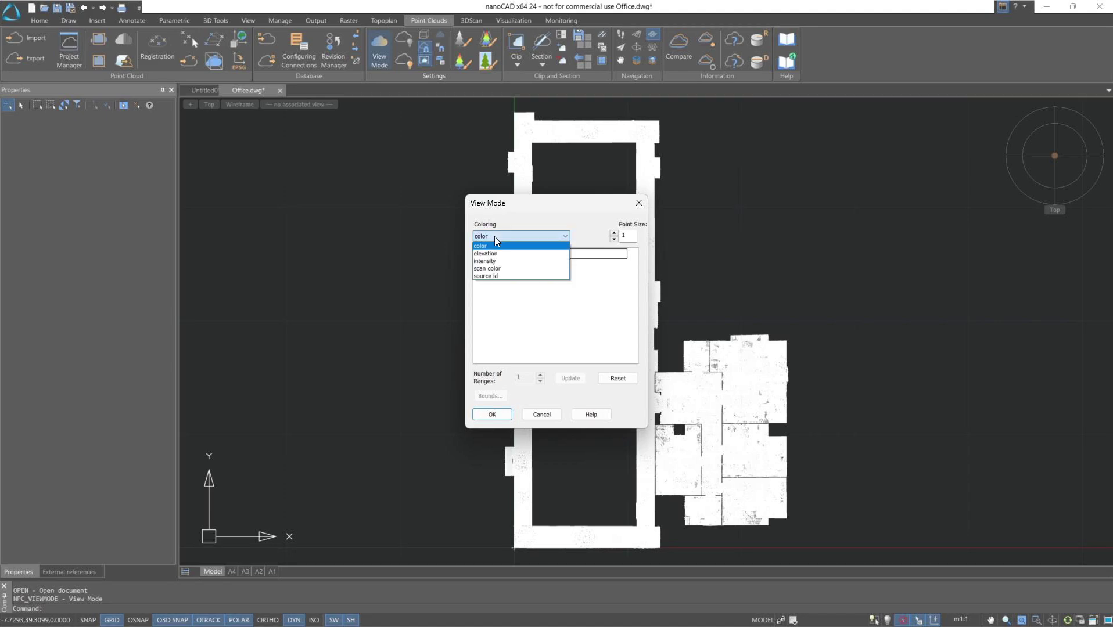
pyautogui.click(499, 269)
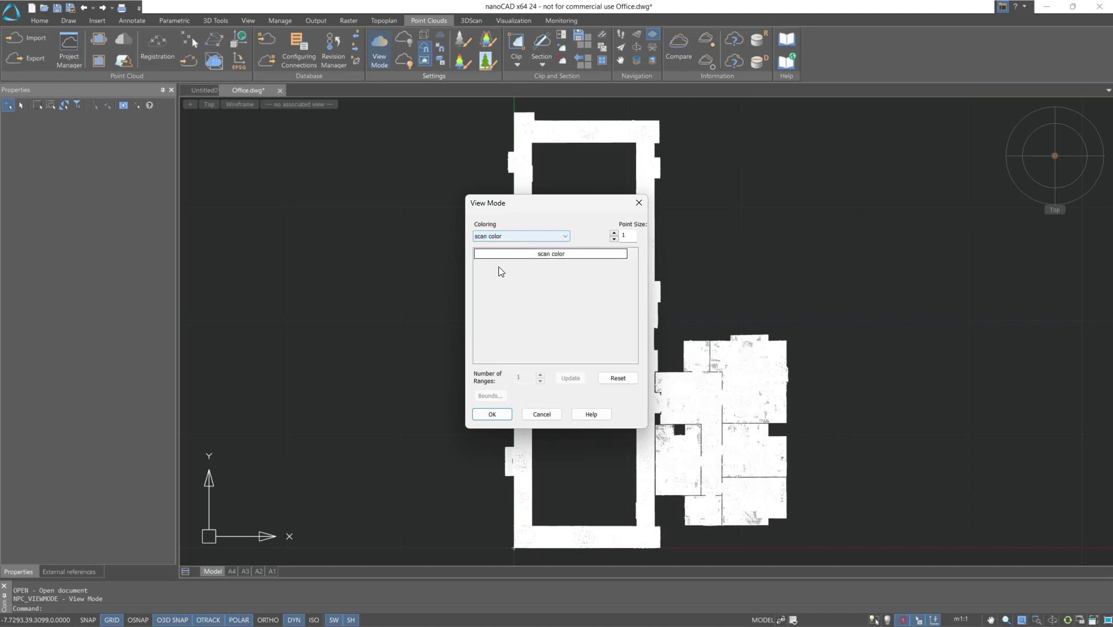
pyautogui.click(492, 415)
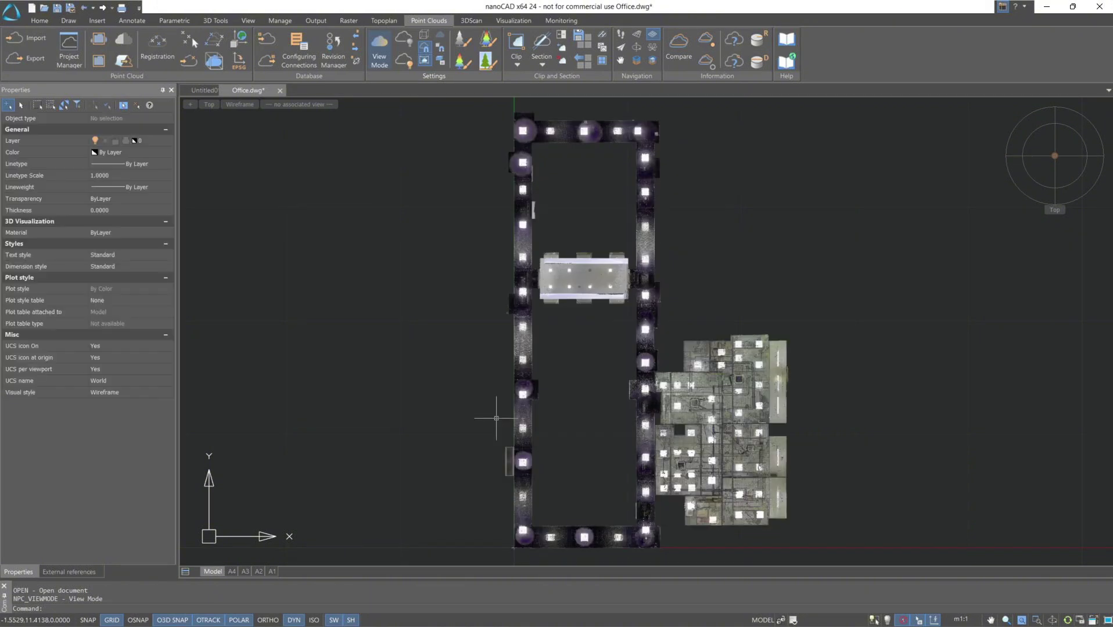
# - From the front view, remove the ceiling points above the corridor section using Clip By 2 Points (Inside)
pyautogui.keyDown('shift'); pyautogui.moveTo(432, 404); pyautogui.dragTo(420, 234, button='middle'); pyautogui.keyUp('shift')
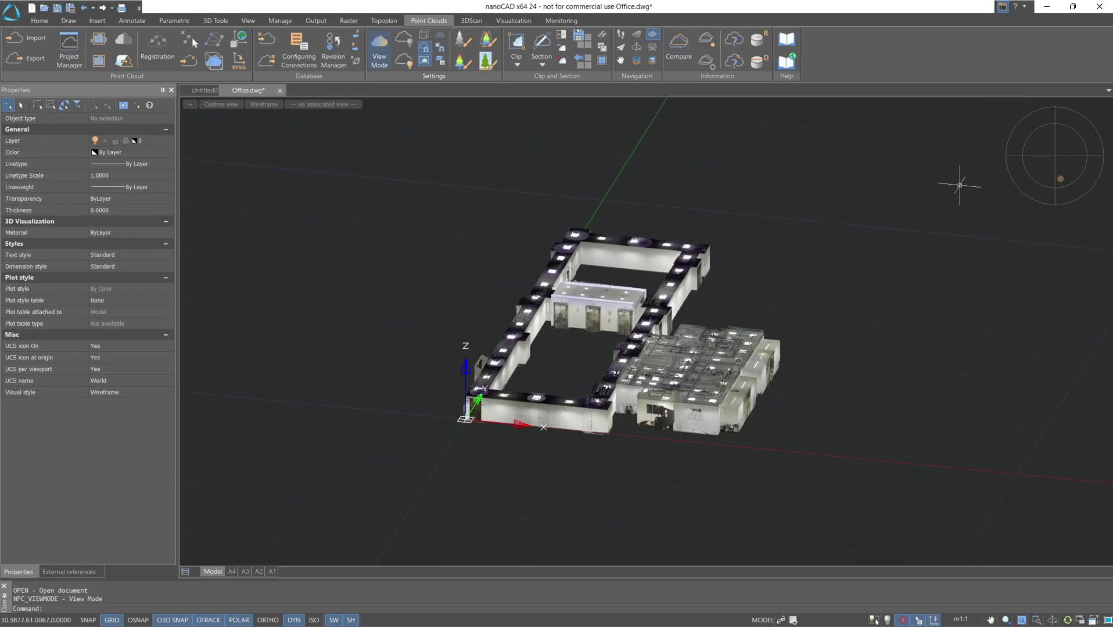
pyautogui.click(1055, 188)
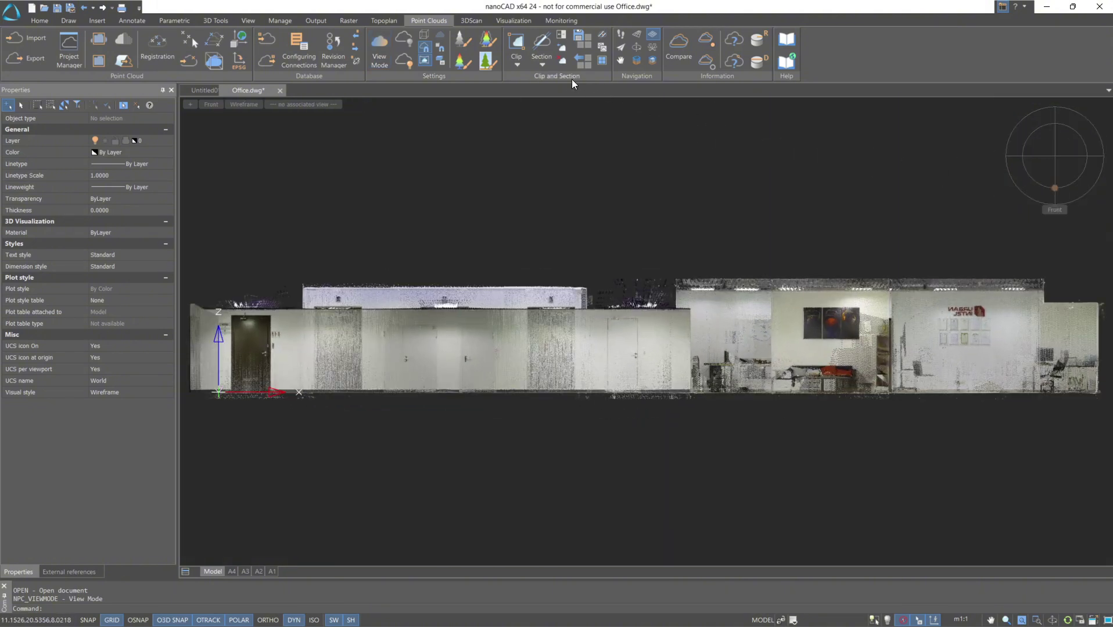
pyautogui.click(518, 66)
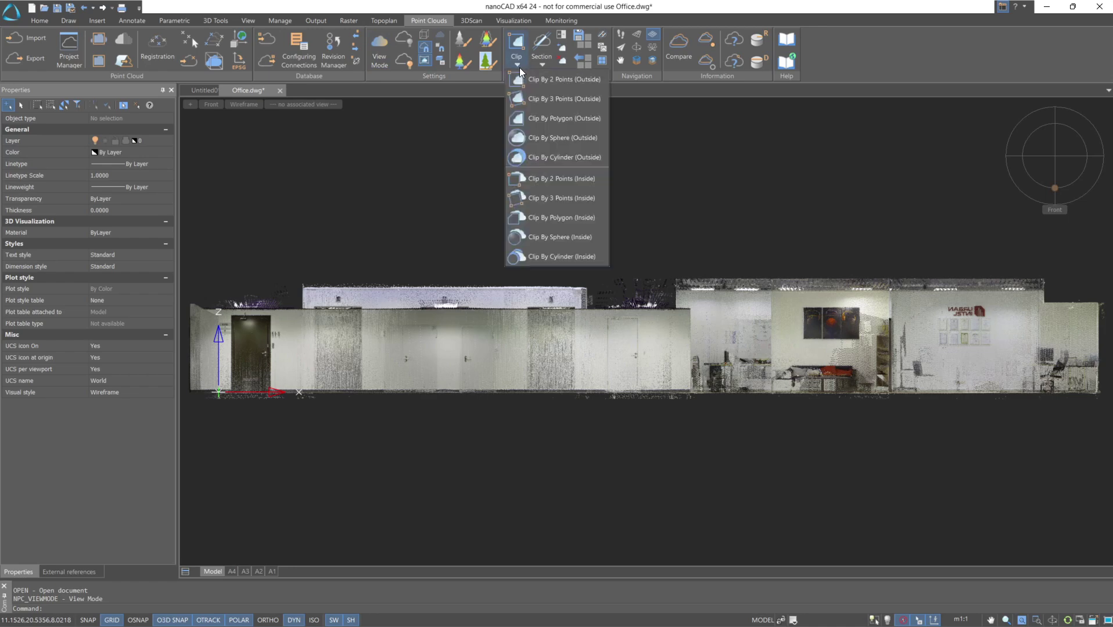
pyautogui.click(543, 177)
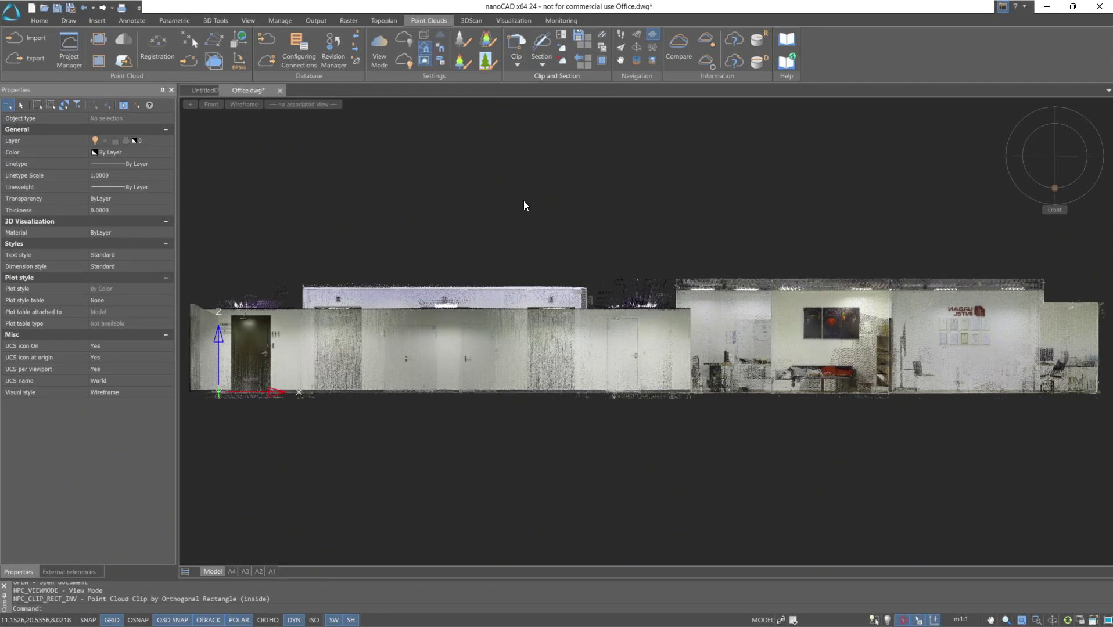
pyautogui.click(187, 270)
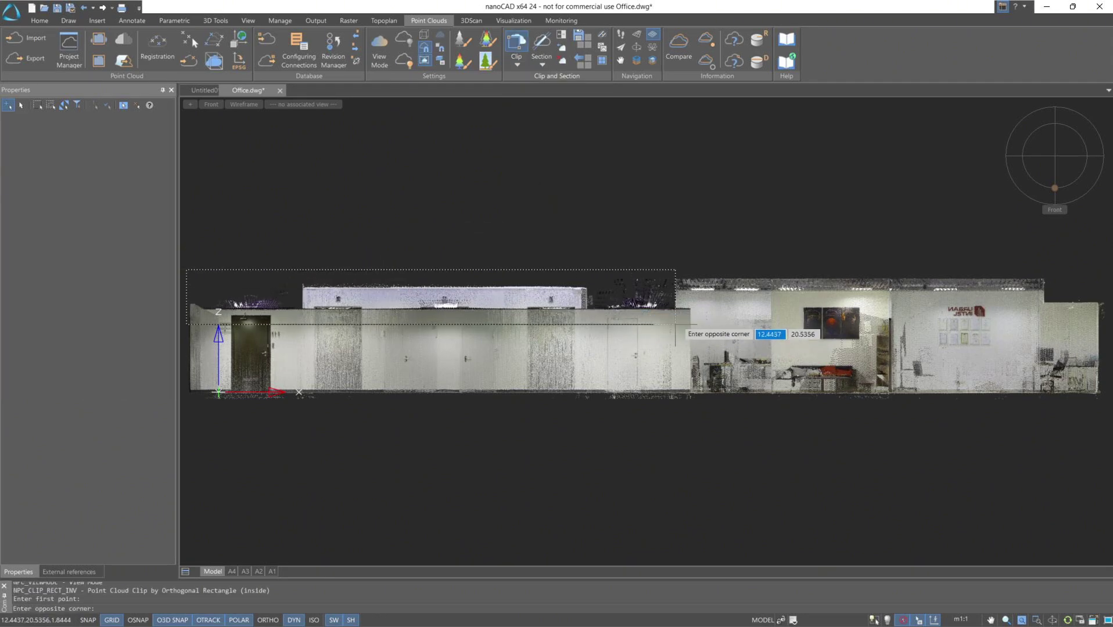
pyautogui.scroll(2, 682, 317)
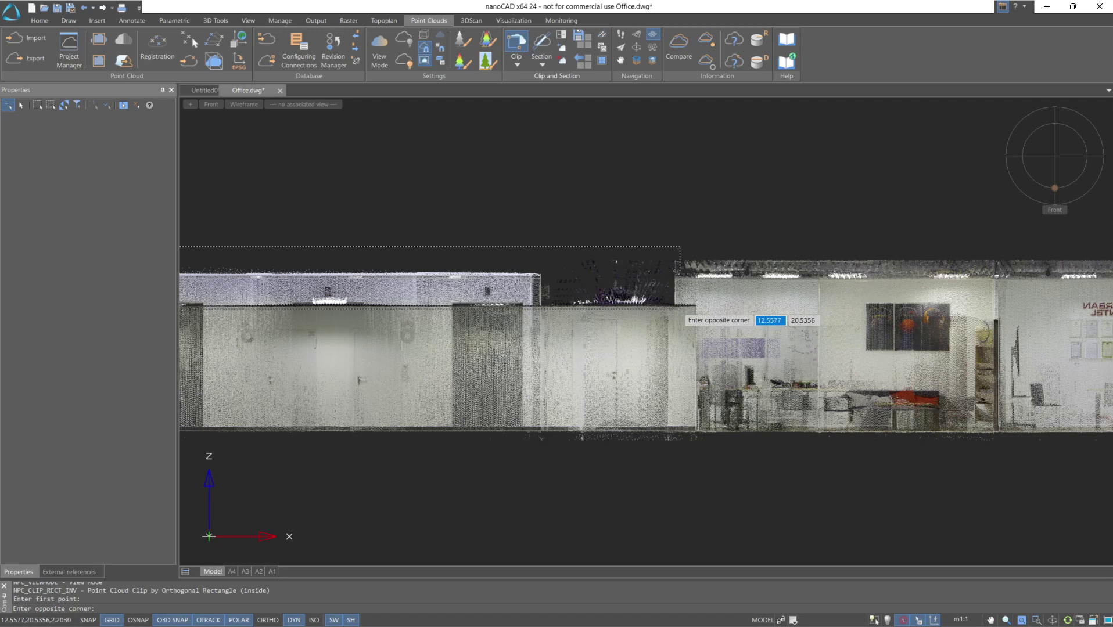
pyautogui.click(680, 308)
# - Remove the ceiling points above the taller office rooms with another inside two-point rectangular clip
pyautogui.scroll(-2, 681, 307)
pyautogui.moveTo(679, 254); pyautogui.dragTo(373, 282, button='middle')
pyautogui.click(514, 49)
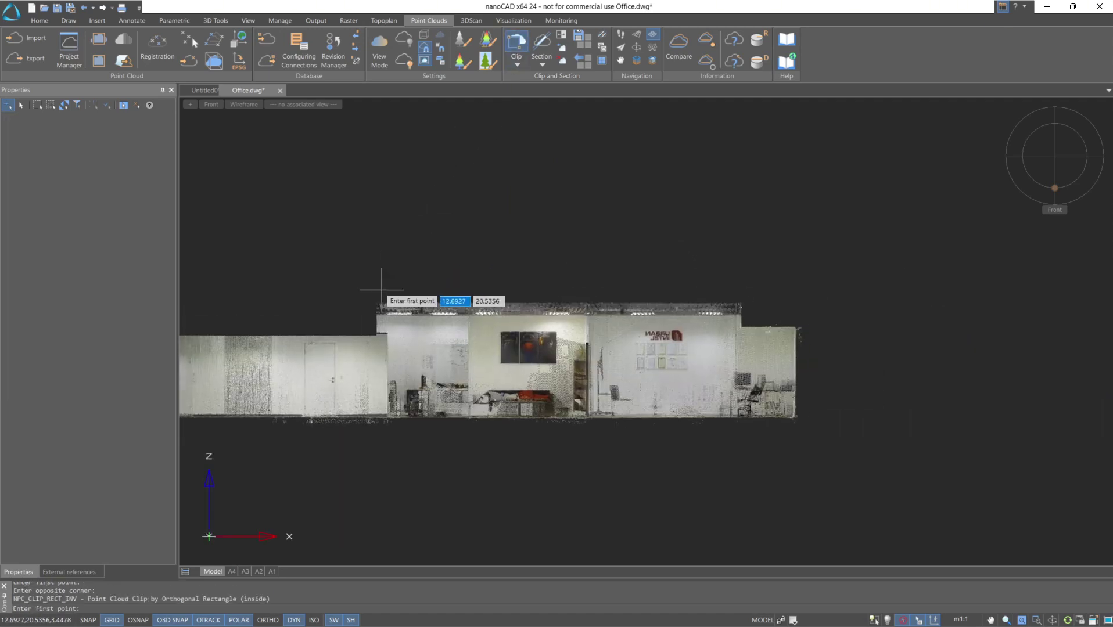
pyautogui.click(372, 289)
pyautogui.click(747, 320)
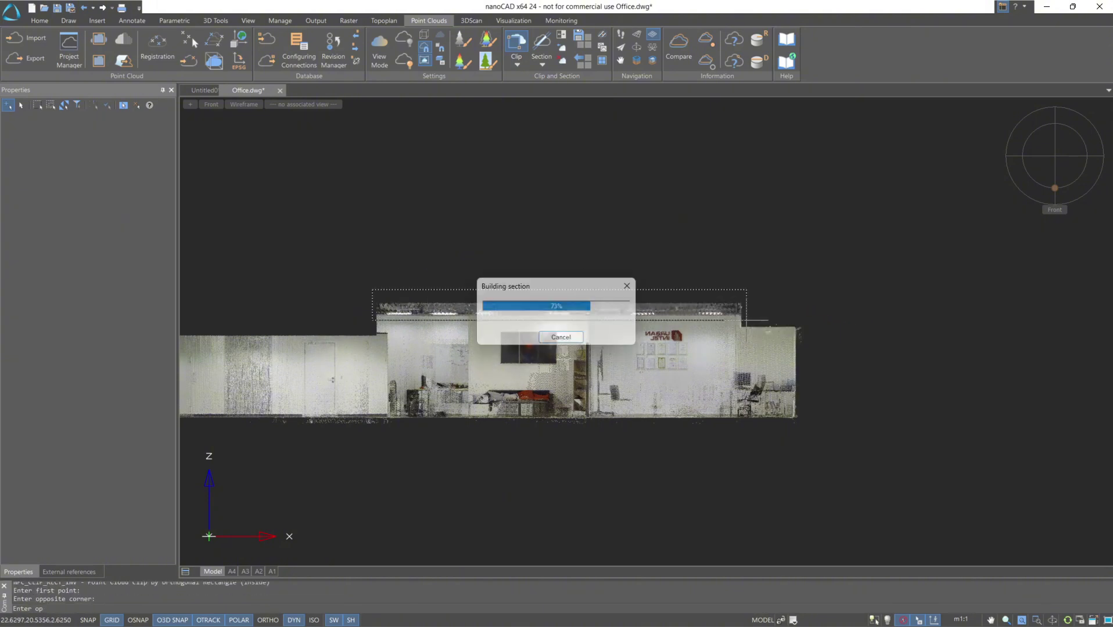
# - Clip away the remaining points above the lower section at the far end of the offices with an inside rectangle
pyautogui.click(511, 47)
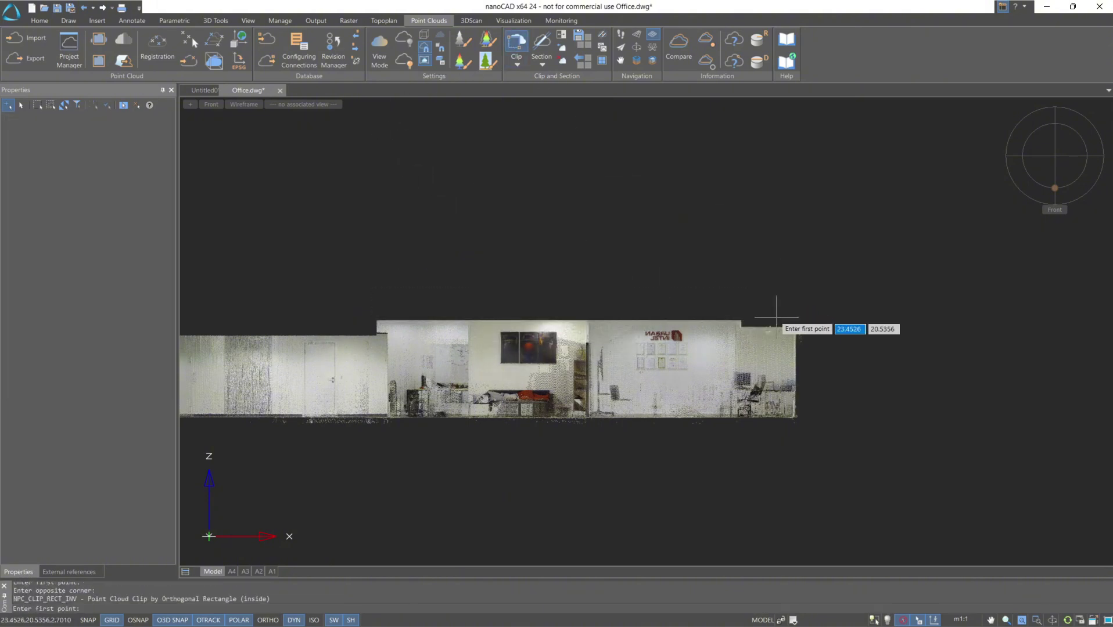
pyautogui.scroll(3, 779, 318)
pyautogui.click(868, 297)
pyautogui.click(685, 356)
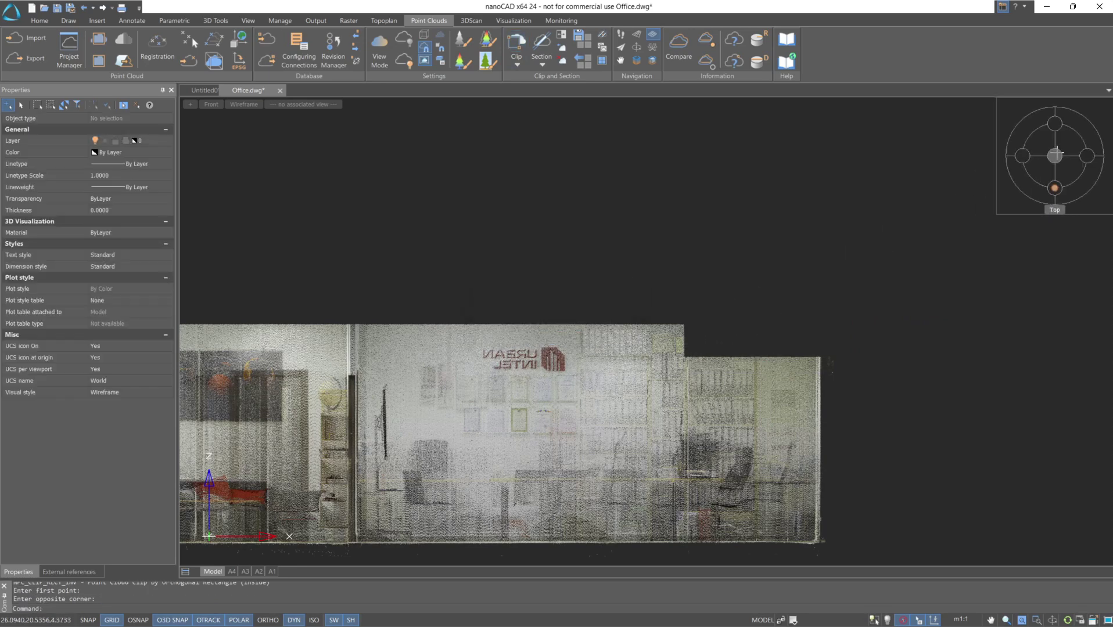
# - Examine the opened-up office rooms and corridors in the Top SW Iso view, up close and from another angle
pyautogui.click(1041, 167)
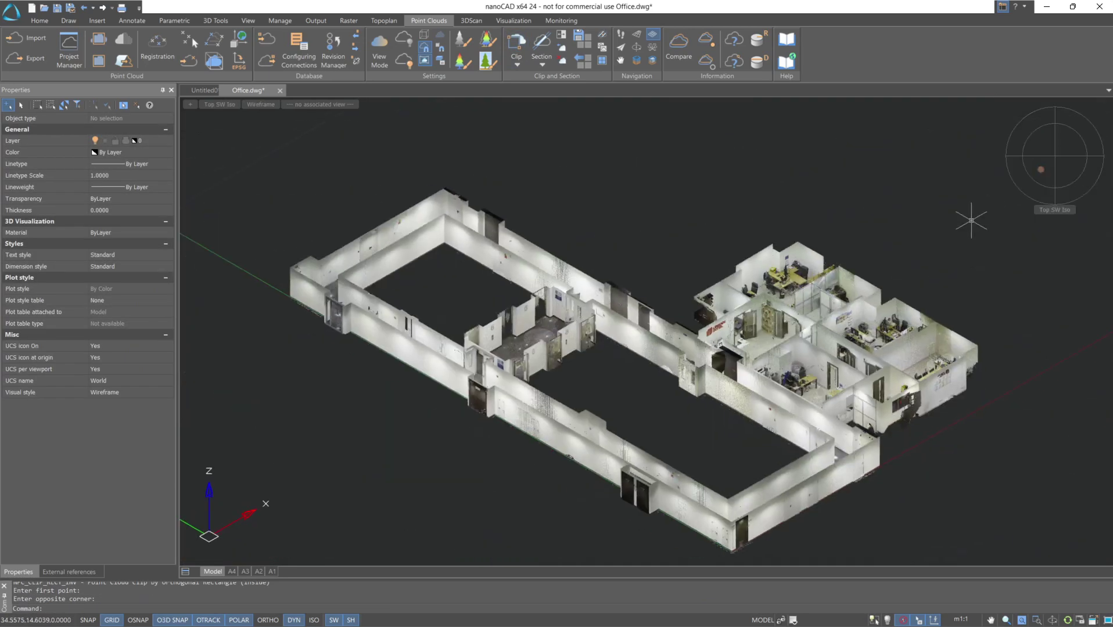
pyautogui.scroll(2, 819, 256)
pyautogui.moveTo(712, 293); pyautogui.dragTo(584, 195, button='middle')
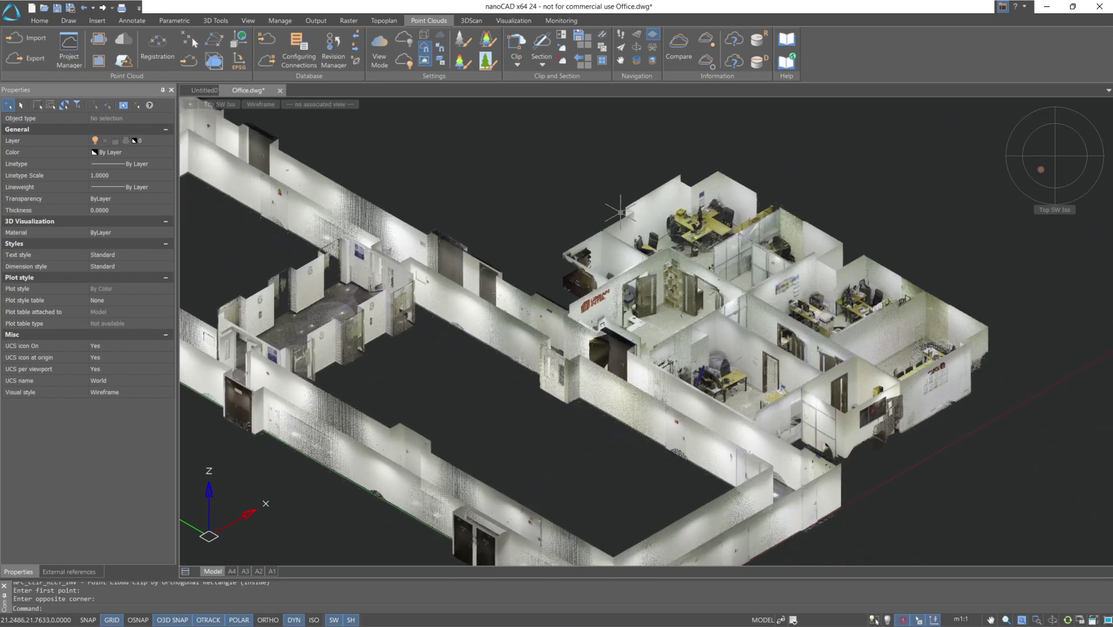
pyautogui.scroll(5, 706, 241)
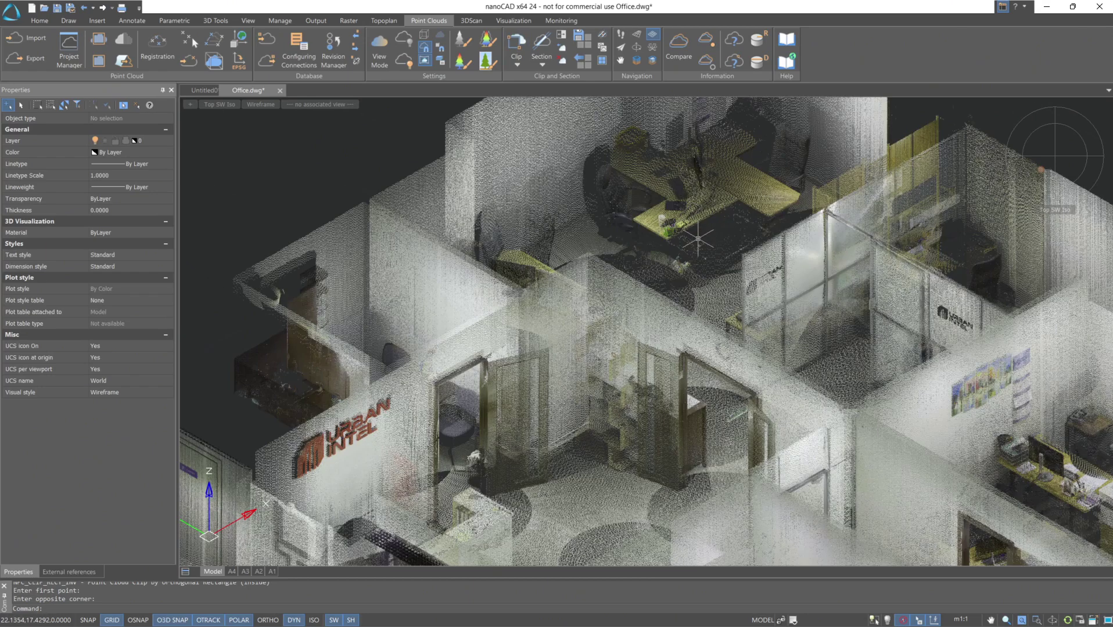
pyautogui.keyDown('shift'); pyautogui.moveTo(350, 197); pyautogui.dragTo(328, 203, button='middle'); pyautogui.keyUp('shift')
pyautogui.moveTo(485, 391); pyautogui.dragTo(490, 162, button='middle')
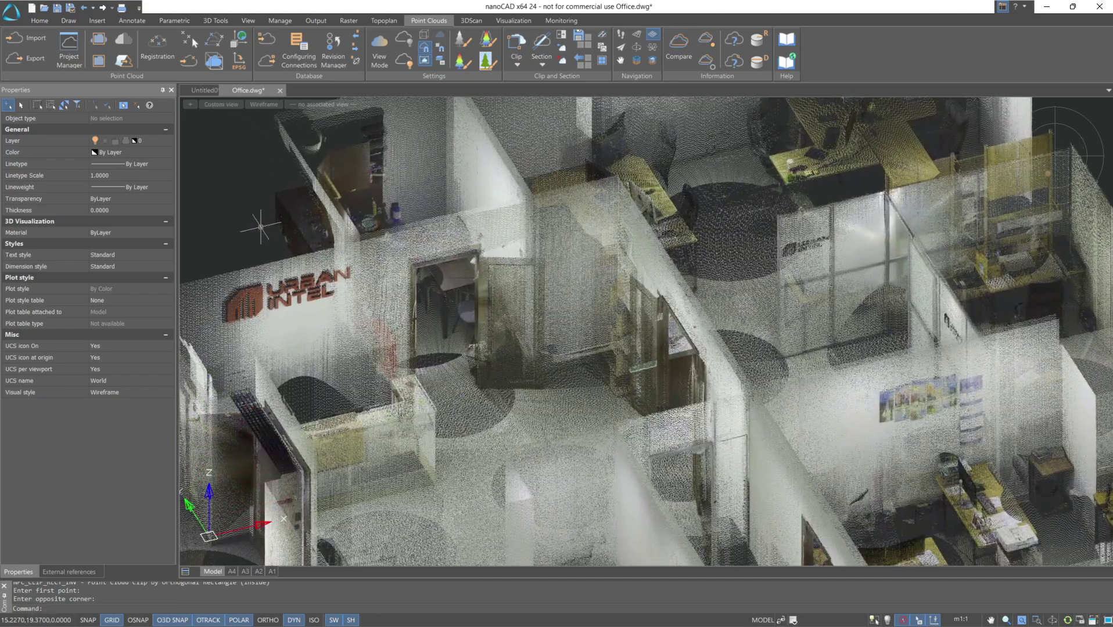
pyautogui.scroll(-4, 261, 227)
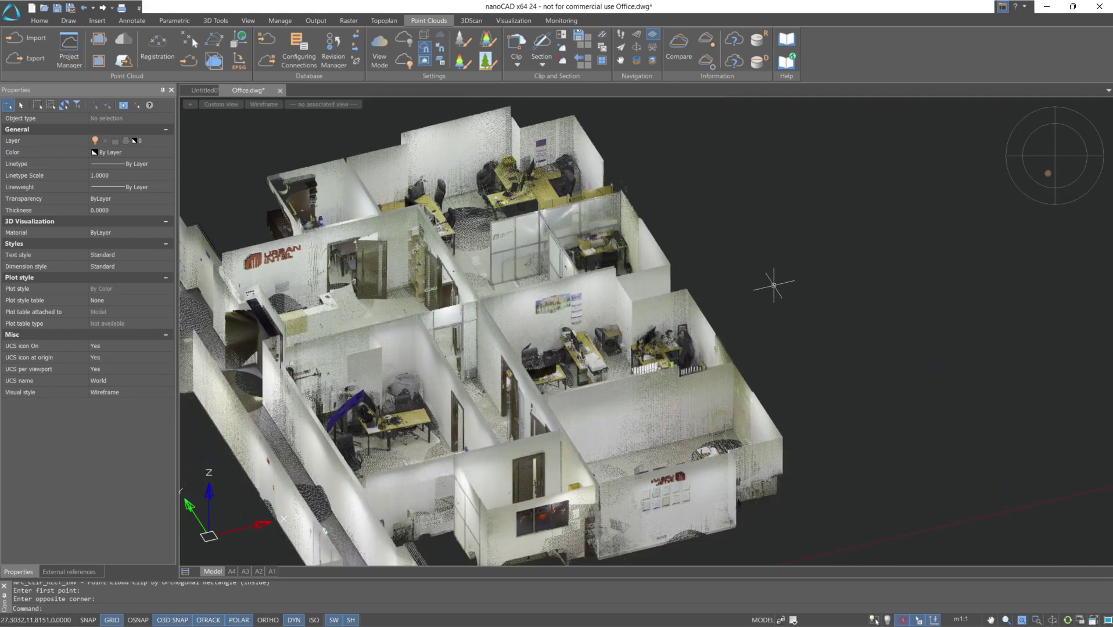
pyautogui.moveTo(774, 284); pyautogui.dragTo(808, 210, button='middle')
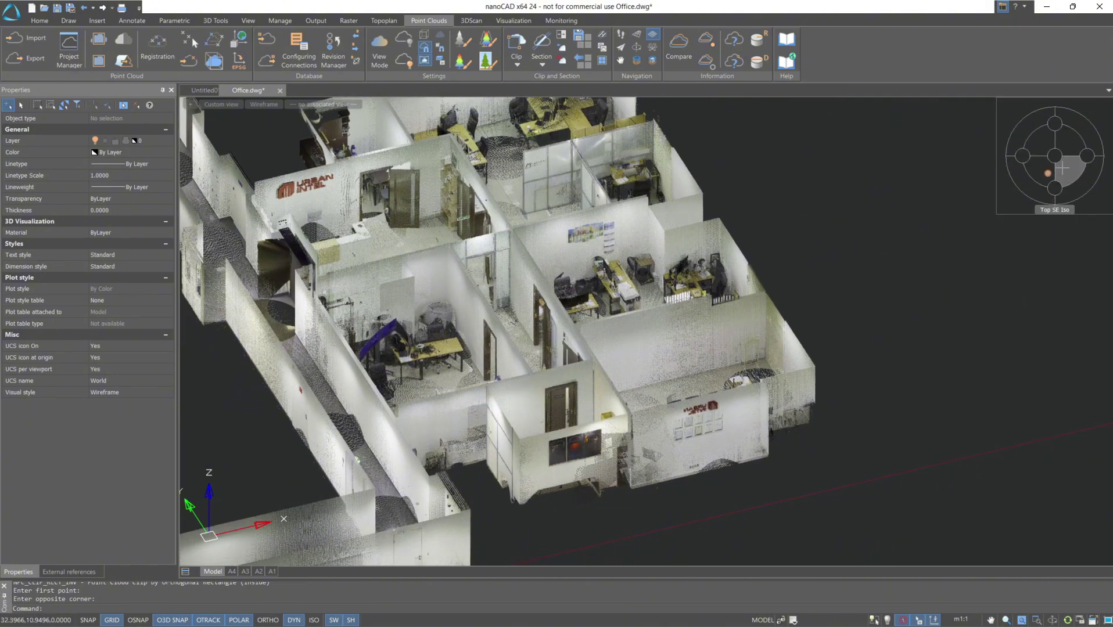
# - In the top view, start Clip By Polygon (Inside) for the reception room, placing the first boundary points beside its west wall near the desk
pyautogui.click(1054, 156)
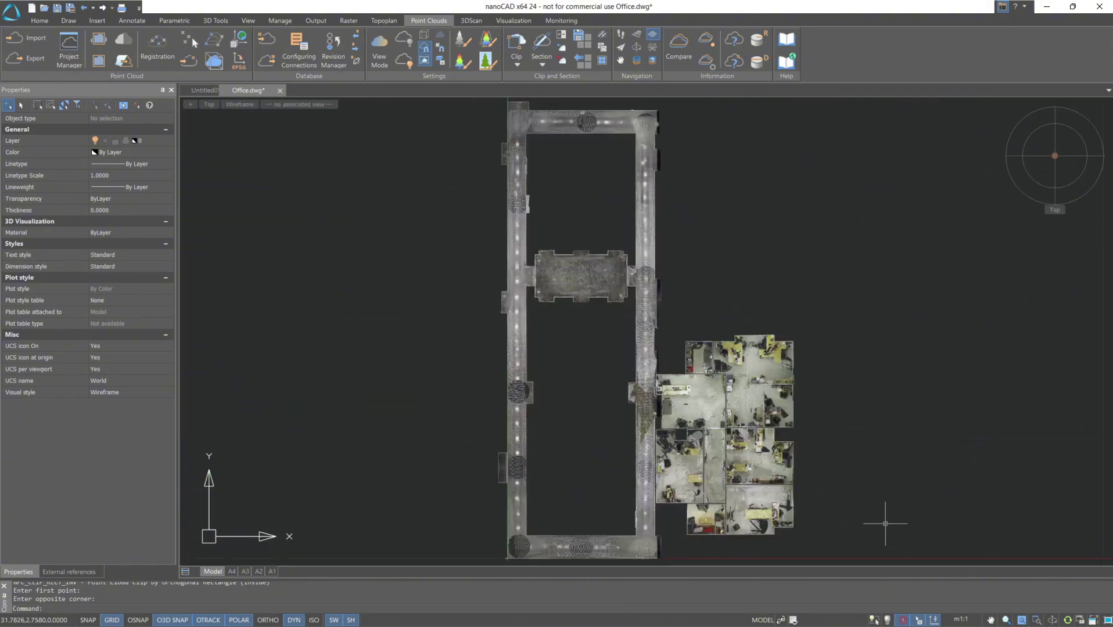
pyautogui.scroll(6, 892, 529)
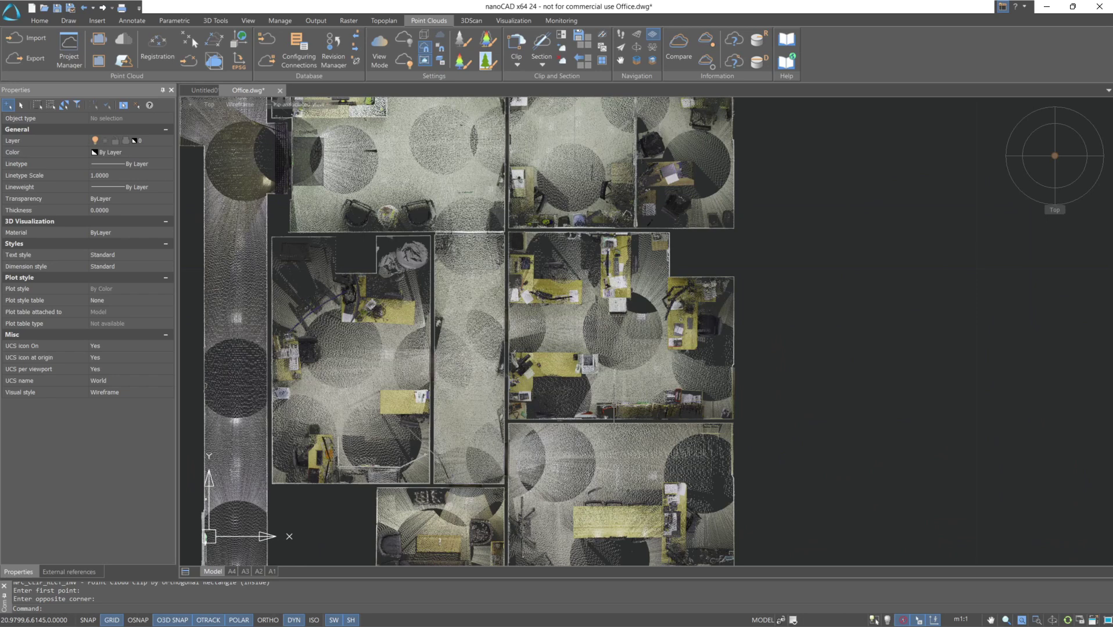
pyautogui.click(520, 62)
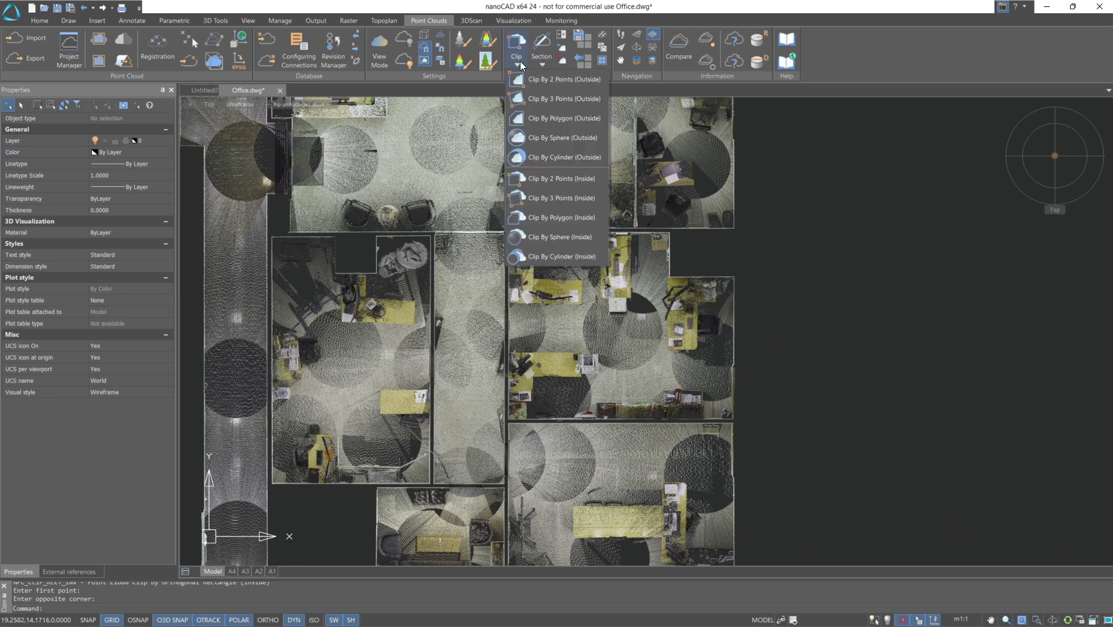
pyautogui.click(567, 218)
pyautogui.moveTo(472, 197); pyautogui.dragTo(502, 341, button='middle')
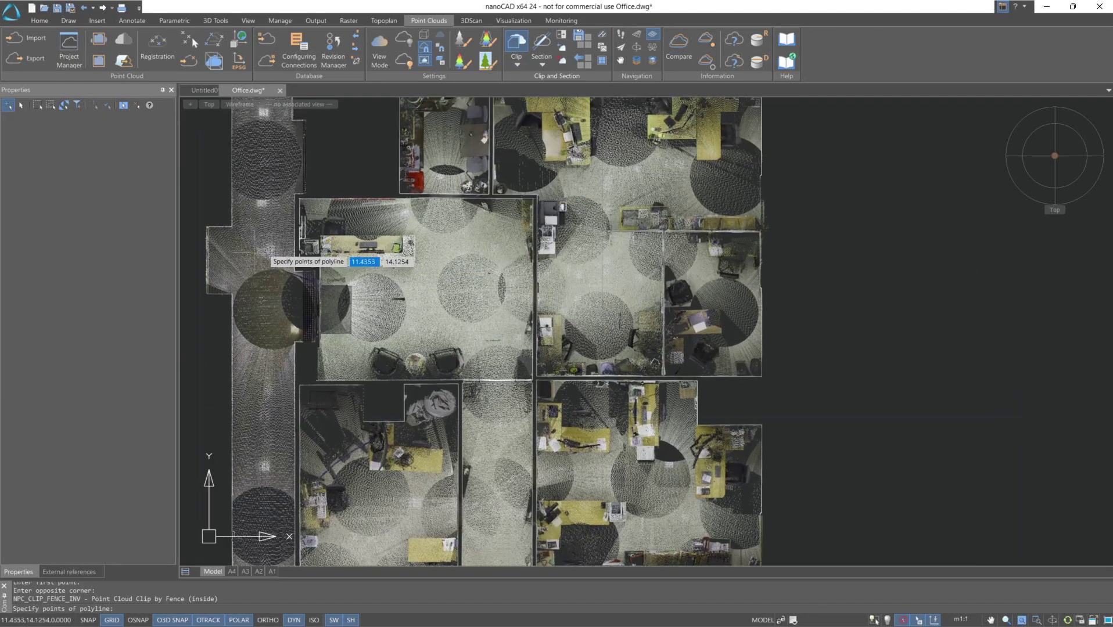
pyautogui.scroll(5, 295, 262)
pyautogui.click(306, 264)
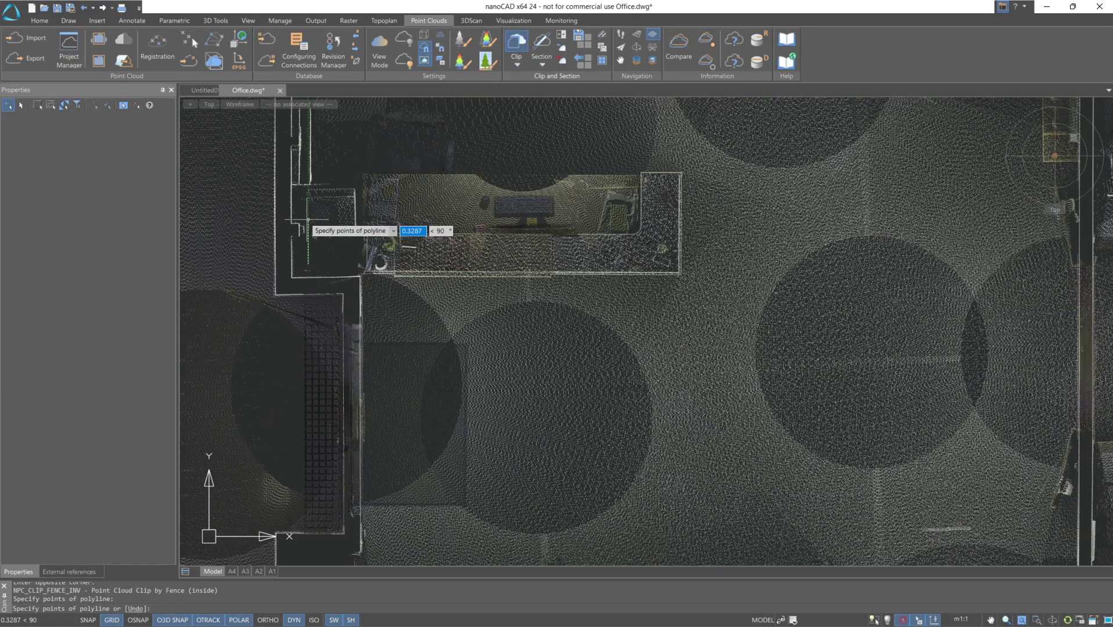
pyautogui.click(307, 221)
# - Continue the clipping polygon northward along the reception room's west wall, following the recess and the projection beside the desk
pyautogui.scroll(5, 303, 221)
pyautogui.click(249, 234)
pyautogui.moveTo(271, 171); pyautogui.dragTo(281, 355, button='middle')
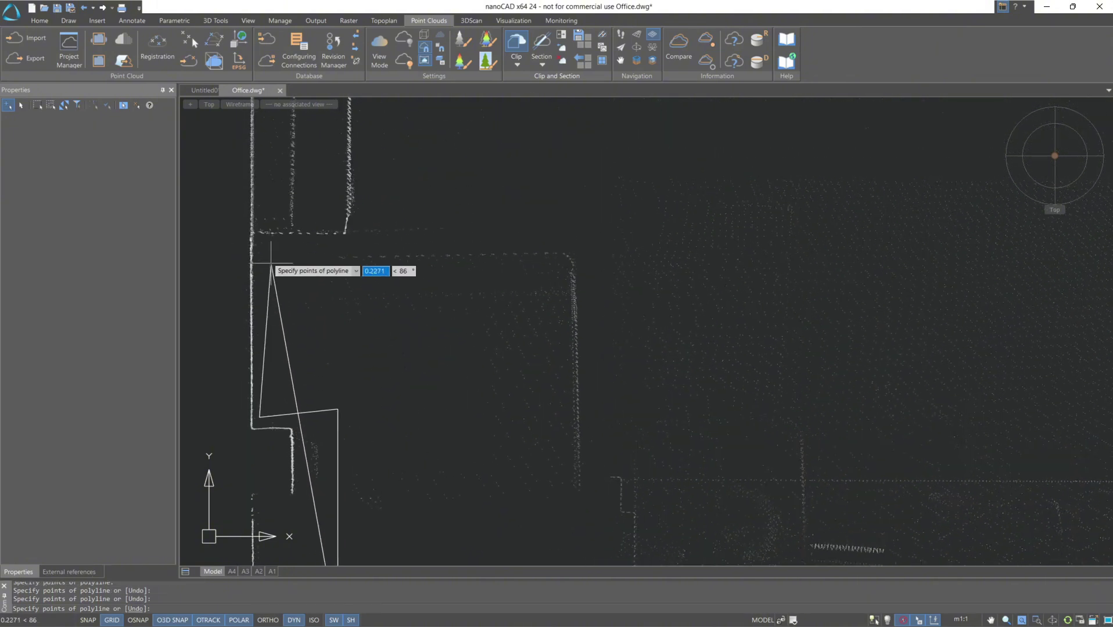
pyautogui.click(266, 249)
pyautogui.click(373, 246)
pyautogui.scroll(-2, 393, 154)
pyautogui.moveTo(393, 153); pyautogui.dragTo(384, 360, button='middle')
pyautogui.scroll(-2, 384, 360)
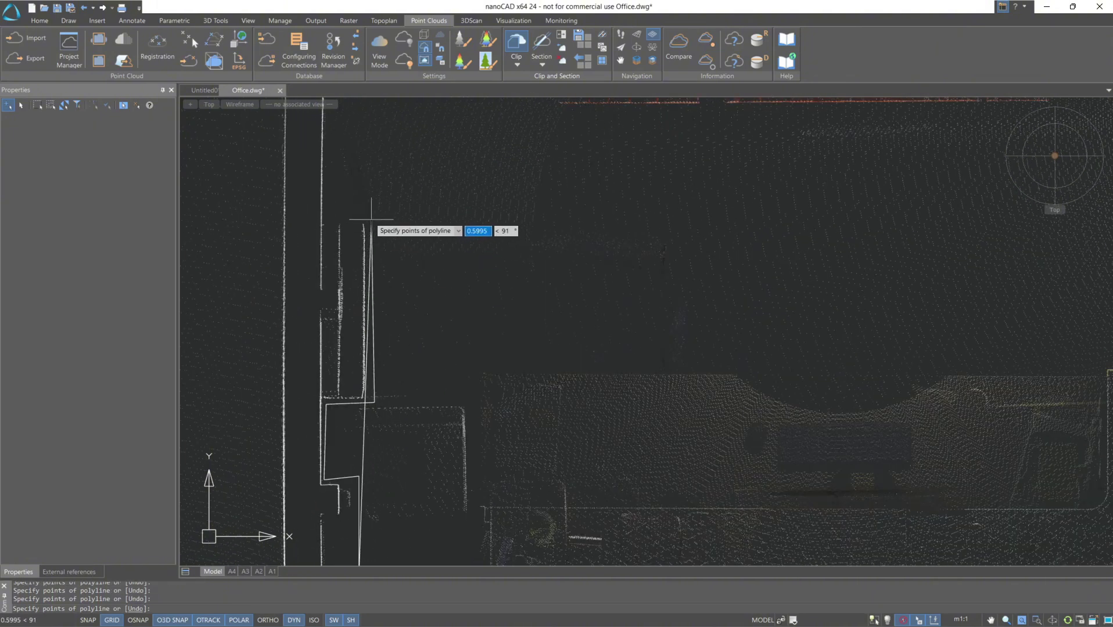
pyautogui.click(374, 219)
pyautogui.click(329, 216)
# - Extend the clipping polygon around the reception room's northwest corner and along the north wall to the northeast corner
pyautogui.moveTo(345, 158); pyautogui.dragTo(328, 356, button='middle')
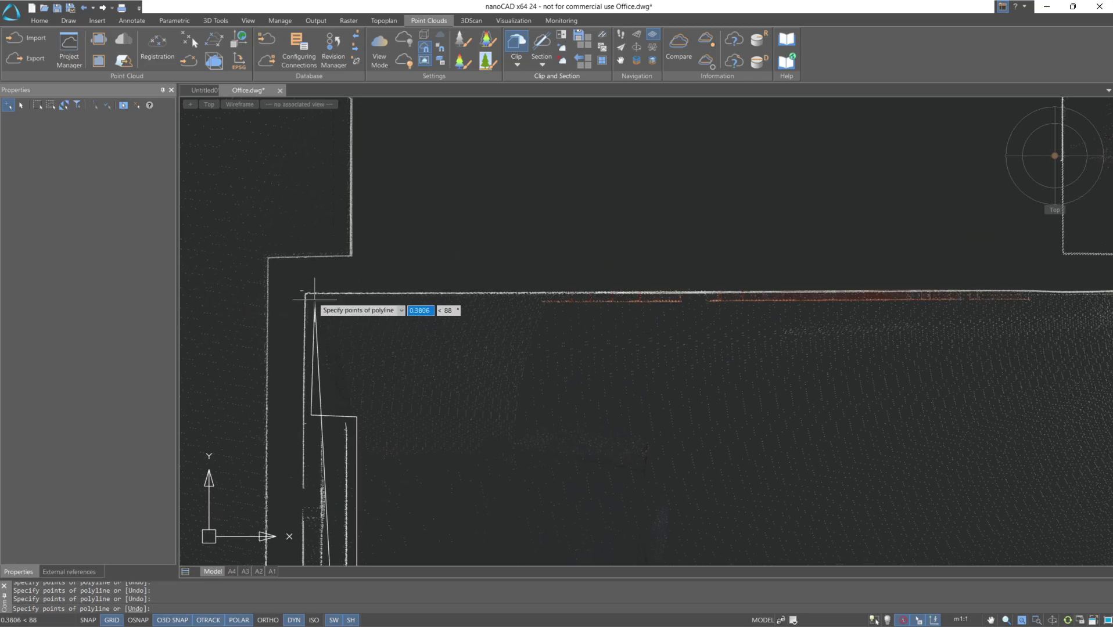
pyautogui.scroll(4, 701, 298)
pyautogui.scroll(-2, 681, 399)
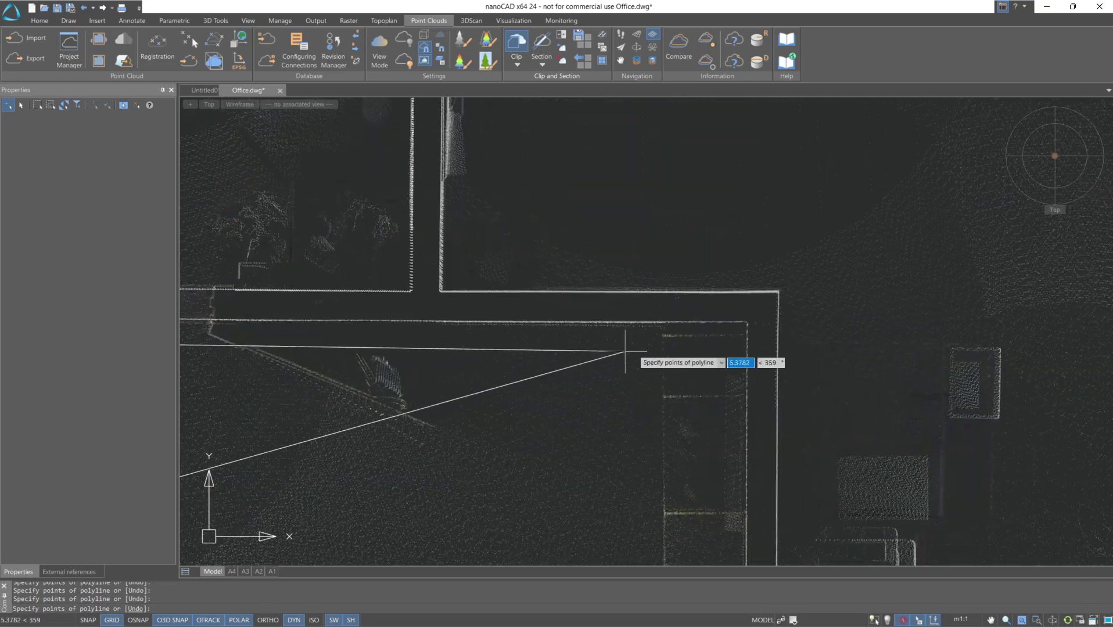
pyautogui.click(740, 318)
# - Carry the clipping polygon down the reception room's east wall to the southeast corner, keeping just inside the wall
pyautogui.moveTo(709, 393); pyautogui.dragTo(644, 204, button='middle')
pyautogui.moveTo(621, 473); pyautogui.dragTo(603, 187, button='middle')
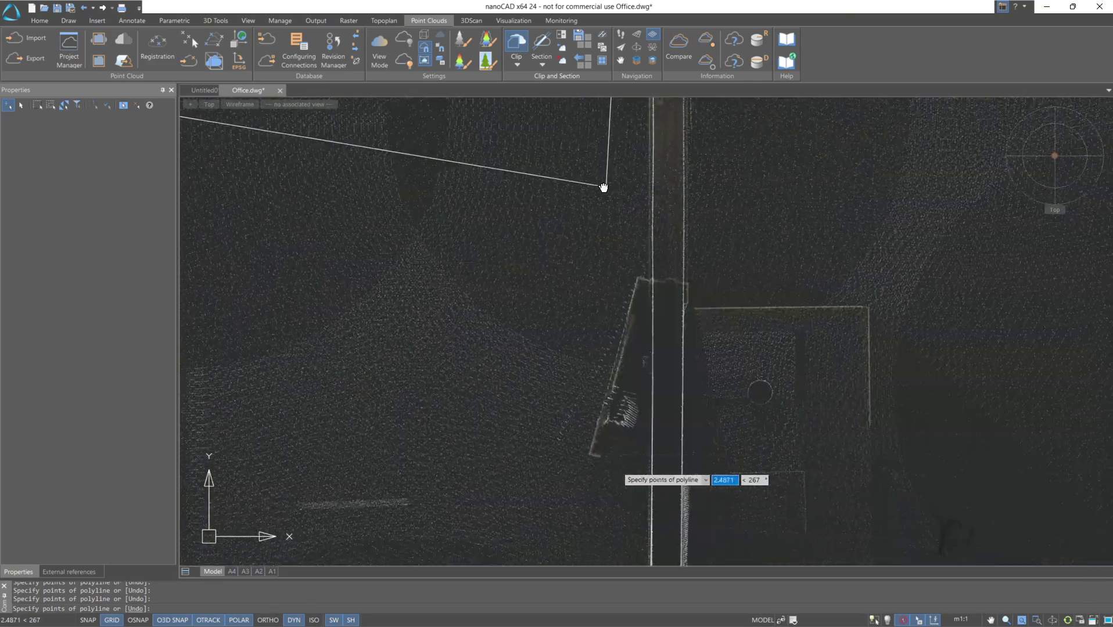
pyautogui.scroll(-4, 621, 355)
pyautogui.moveTo(622, 359); pyautogui.dragTo(611, 217, button='middle')
pyautogui.scroll(5, 606, 312)
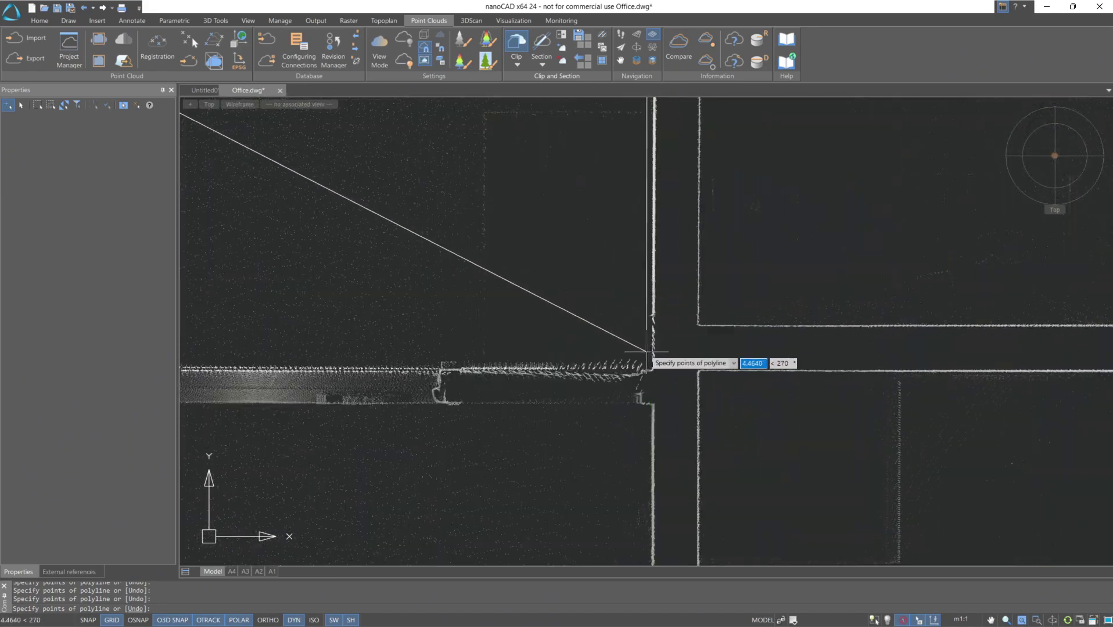
pyautogui.click(641, 353)
# - Run the clipping polygon westward along the inside of the reception room's south wall to the southwest corner
pyautogui.scroll(-4, 392, 329)
pyautogui.moveTo(226, 337); pyautogui.dragTo(561, 320, button='middle')
pyautogui.moveTo(381, 320); pyautogui.dragTo(740, 293, button='middle')
pyautogui.scroll(5, 887, 293)
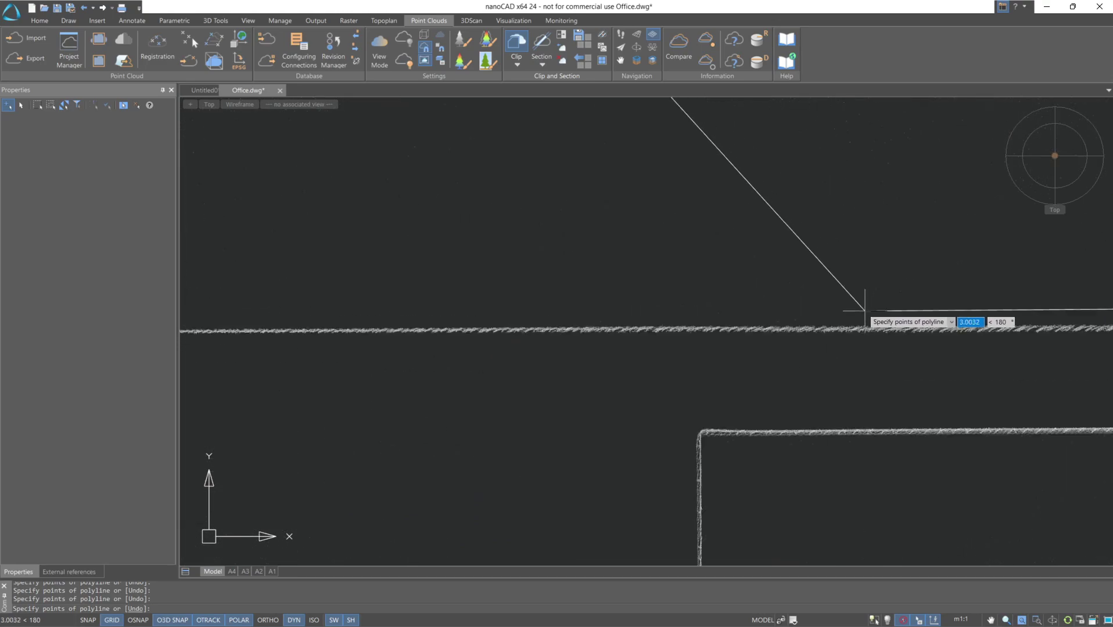
pyautogui.click(864, 312)
pyautogui.scroll(-6, 665, 267)
pyautogui.moveTo(203, 269); pyautogui.dragTo(552, 277, button='middle')
pyautogui.scroll(4, 724, 275)
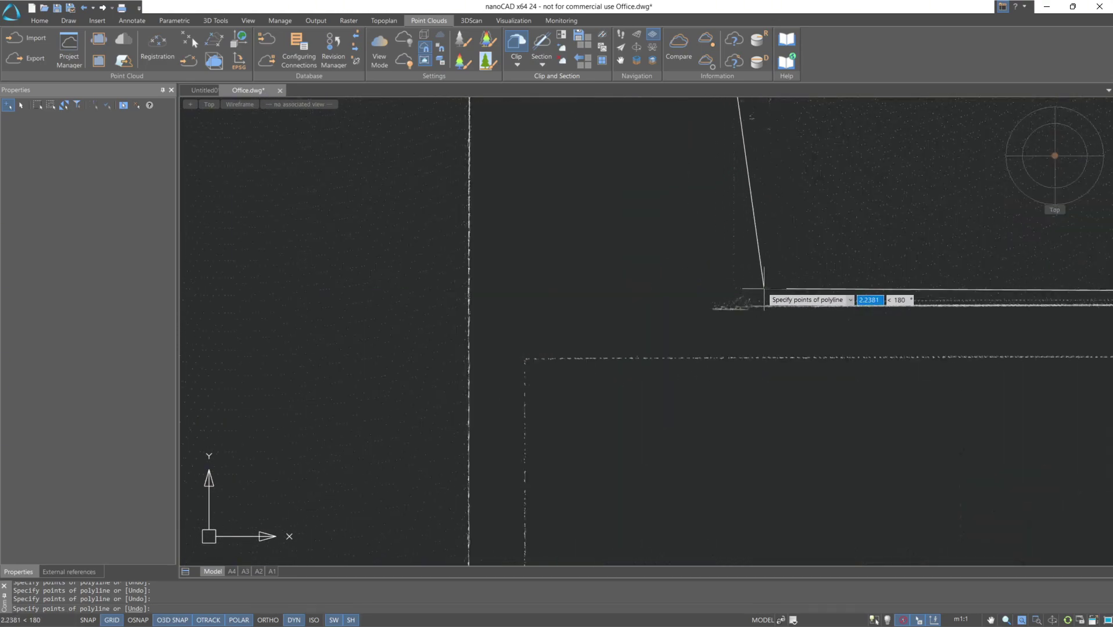
pyautogui.click(763, 289)
# - Continue the clipping polygon north along the lower west wall of the reception room, going around the small projection at the entrance
pyautogui.moveTo(773, 162); pyautogui.dragTo(710, 564, button='middle')
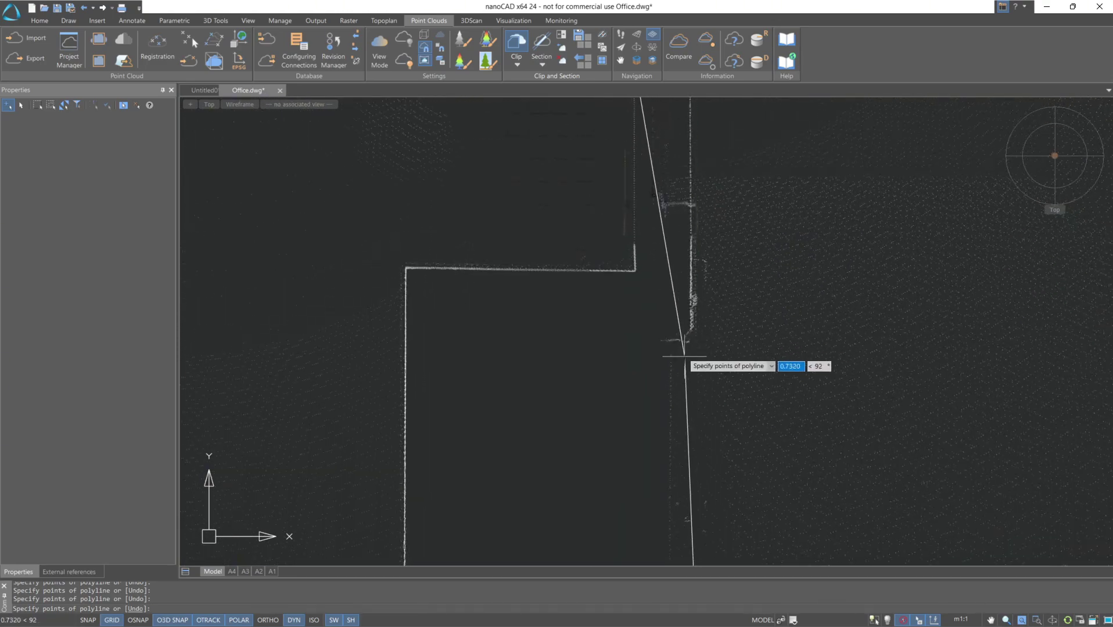
pyautogui.click(693, 352)
pyautogui.scroll(-4, 760, 243)
pyautogui.moveTo(760, 243); pyautogui.dragTo(685, 335, button='middle')
pyautogui.scroll(3, 685, 336)
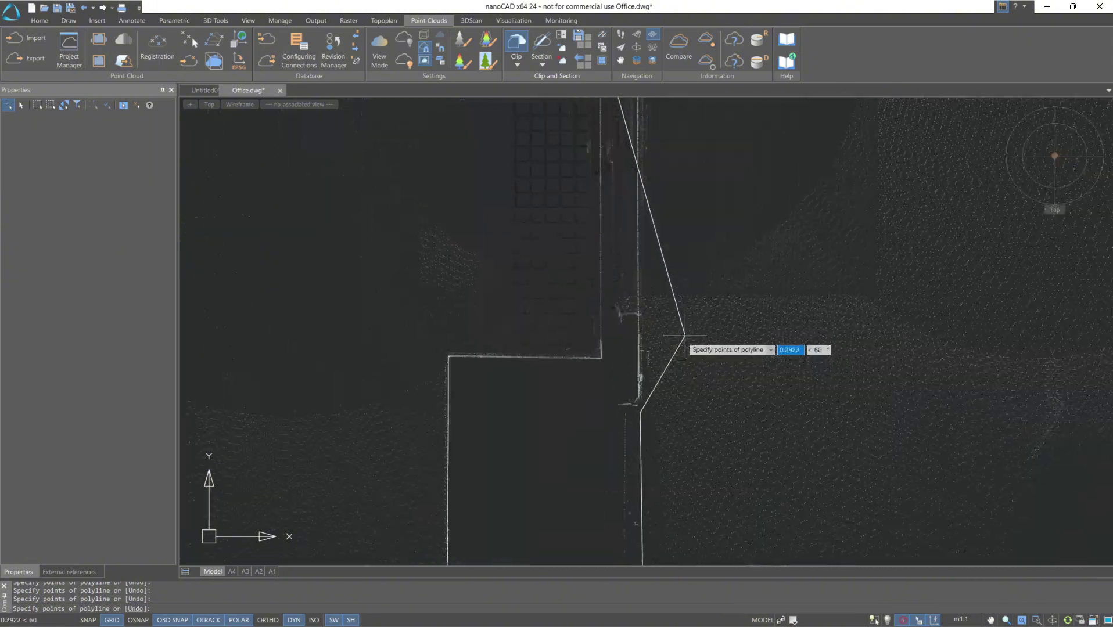
pyautogui.click(650, 394)
pyautogui.click(663, 341)
pyautogui.click(649, 314)
# - Close the polygon around the wall corner south of the desk and clip out the reception room's interior points
pyautogui.moveTo(663, 279); pyautogui.dragTo(653, 545, button='middle')
pyautogui.scroll(-3, 638, 266)
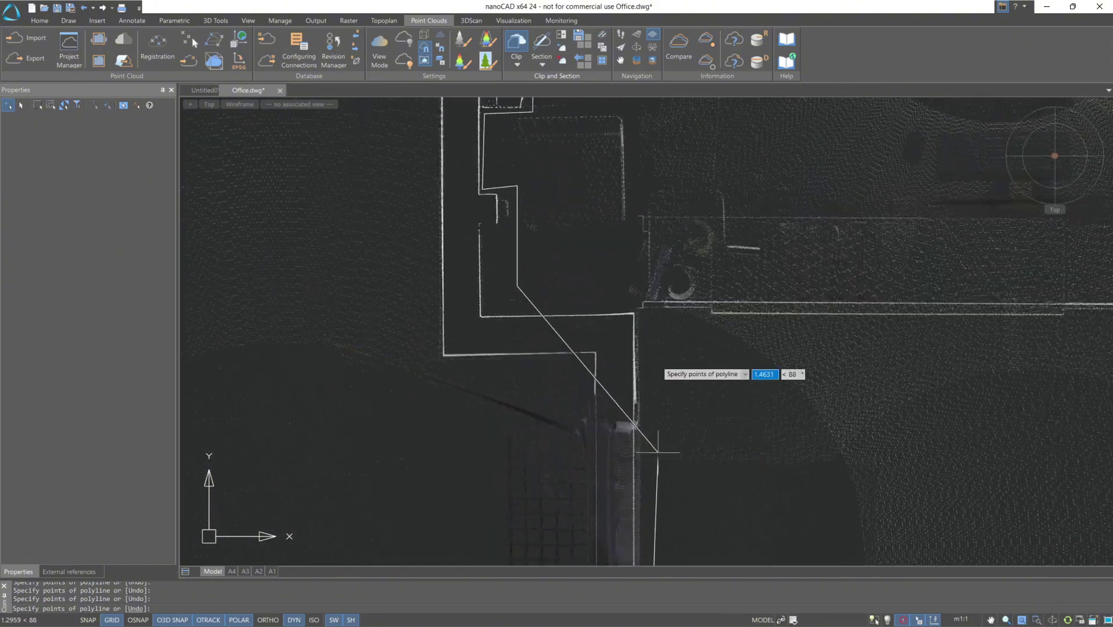
pyautogui.click(642, 303)
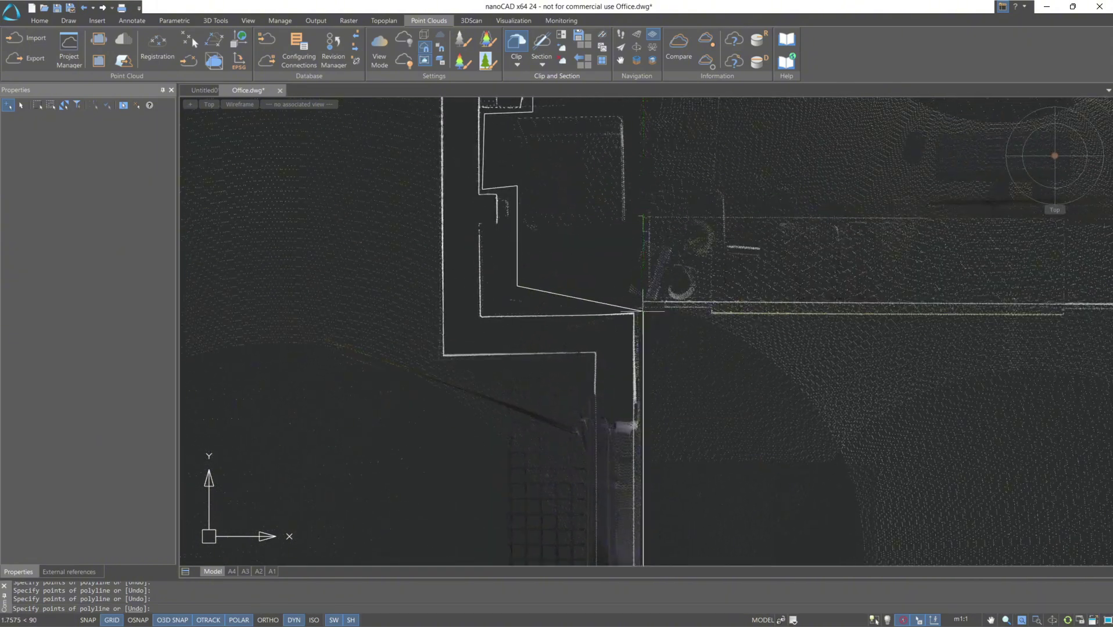
pyautogui.click(512, 304)
pyautogui.press('Return')
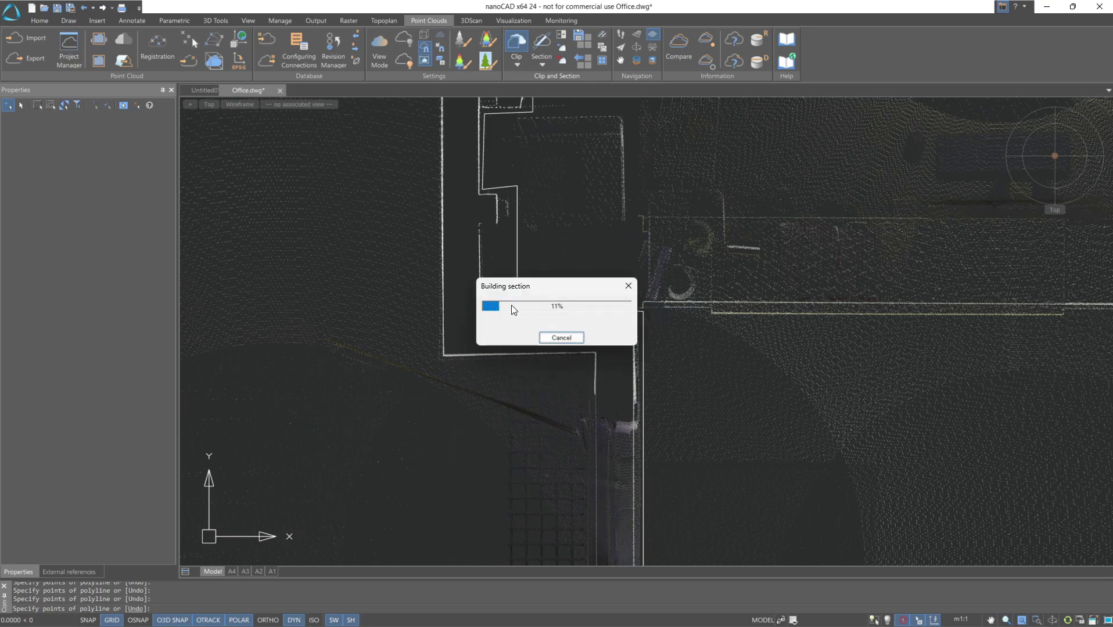
pyautogui.scroll(-3, 554, 308)
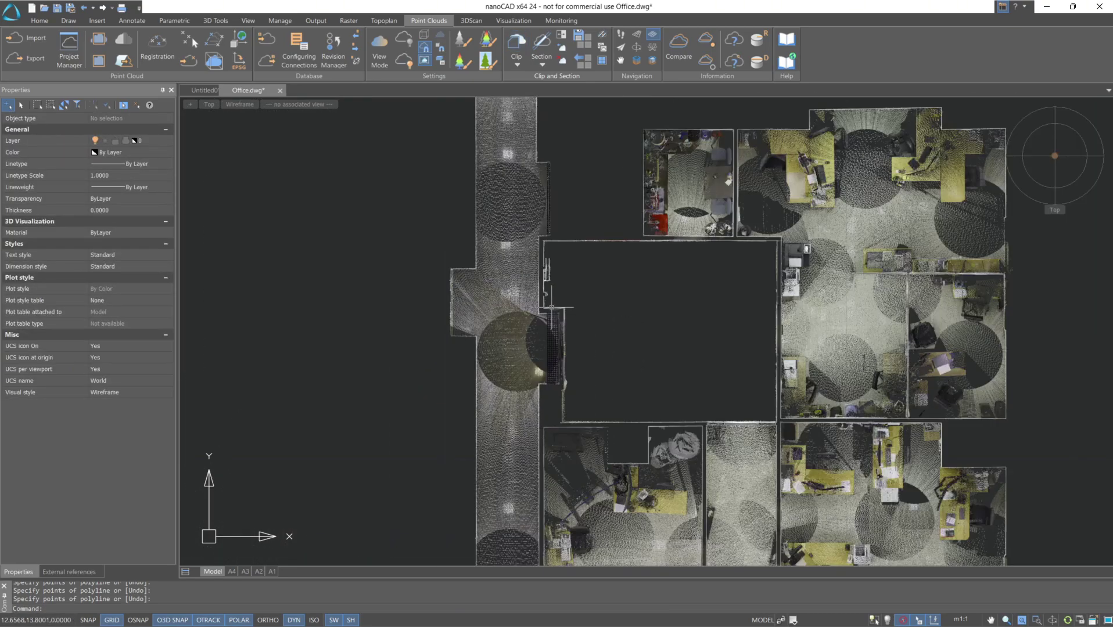
pyautogui.moveTo(611, 320); pyautogui.dragTo(464, 302, button='middle')
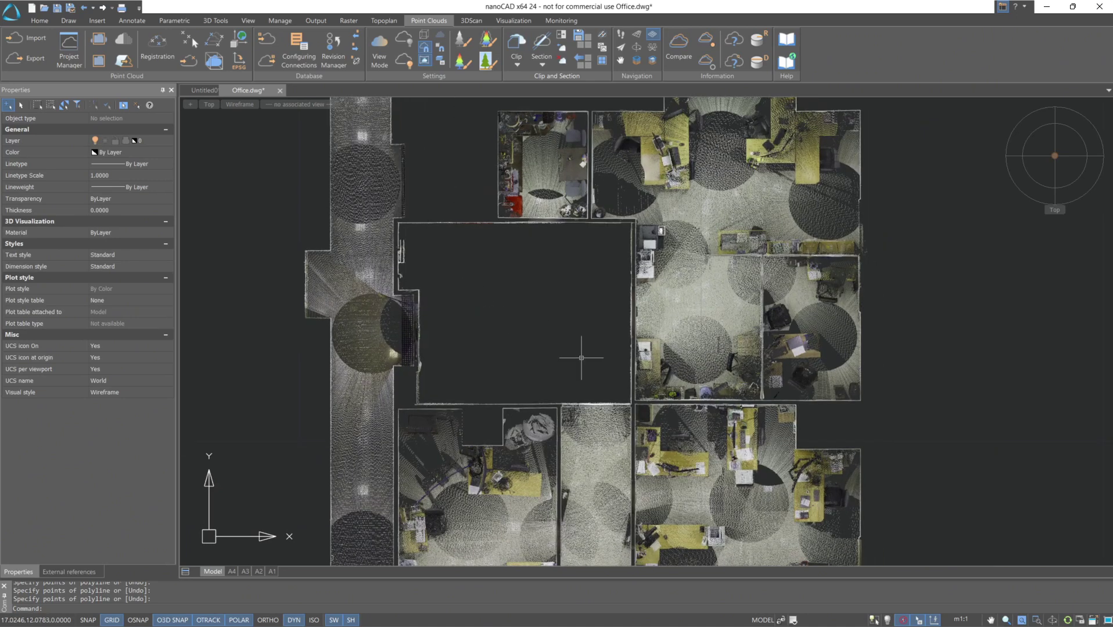
# - Start Clip By Polygon (Outside), placing the first points between the corridor and the reception room down to its southwest corner
pyautogui.click(521, 59)
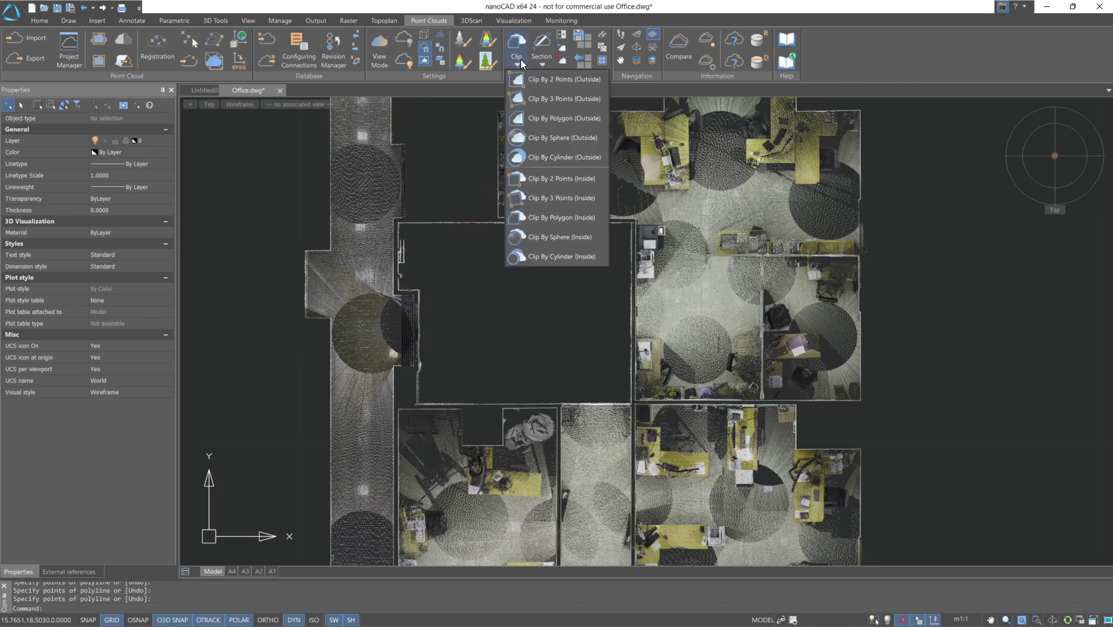
pyautogui.click(538, 118)
pyautogui.scroll(5, 392, 323)
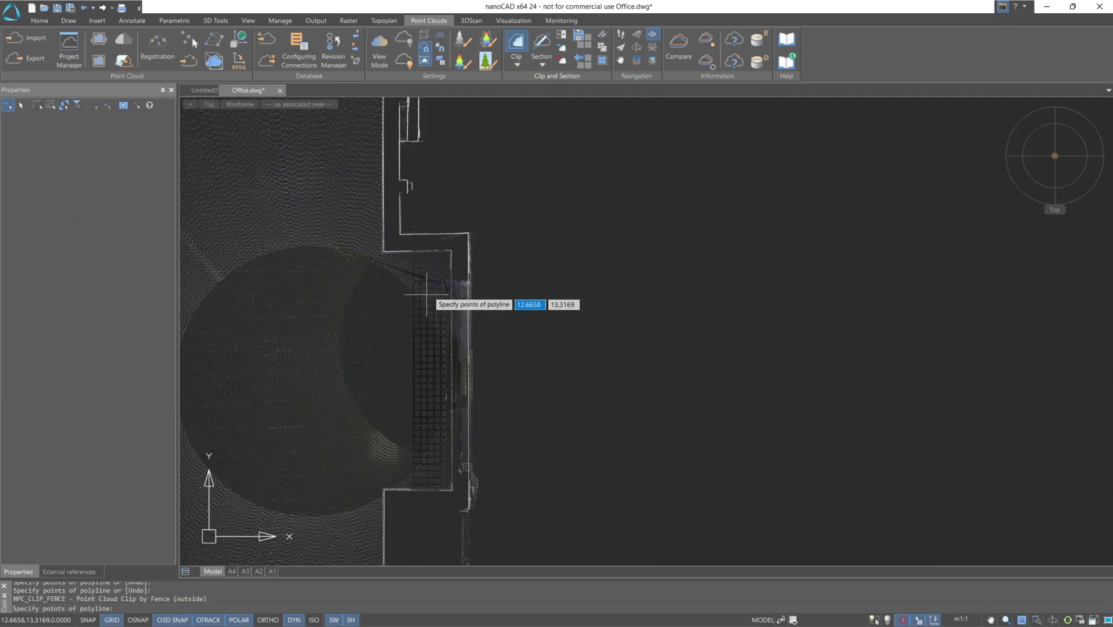
pyautogui.click(462, 254)
pyautogui.moveTo(465, 519); pyautogui.dragTo(467, 349, button='middle')
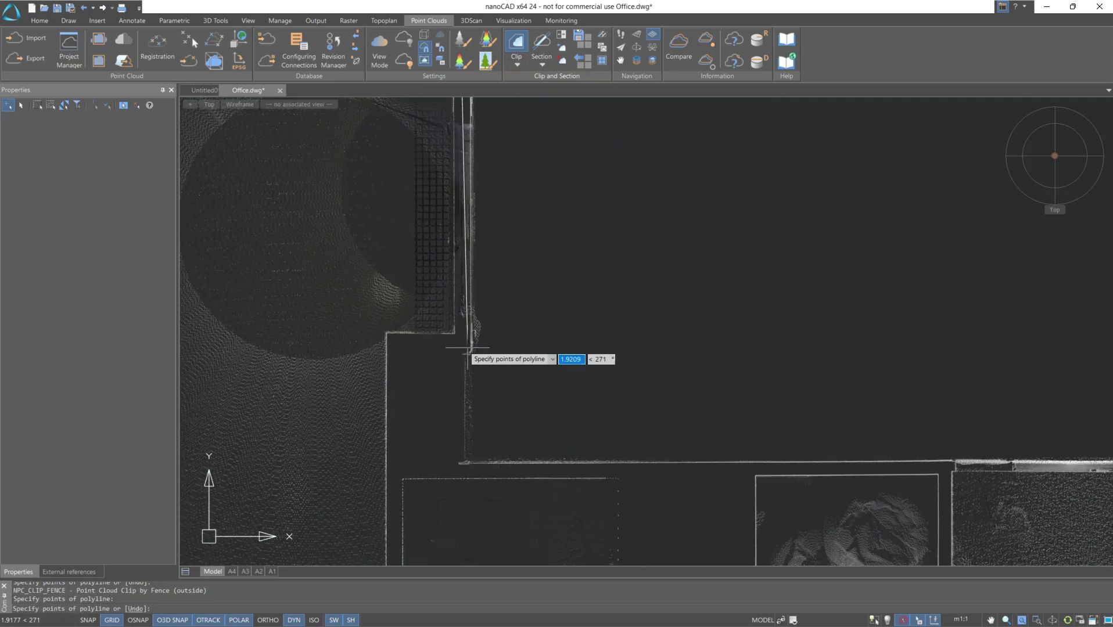
pyautogui.click(468, 349)
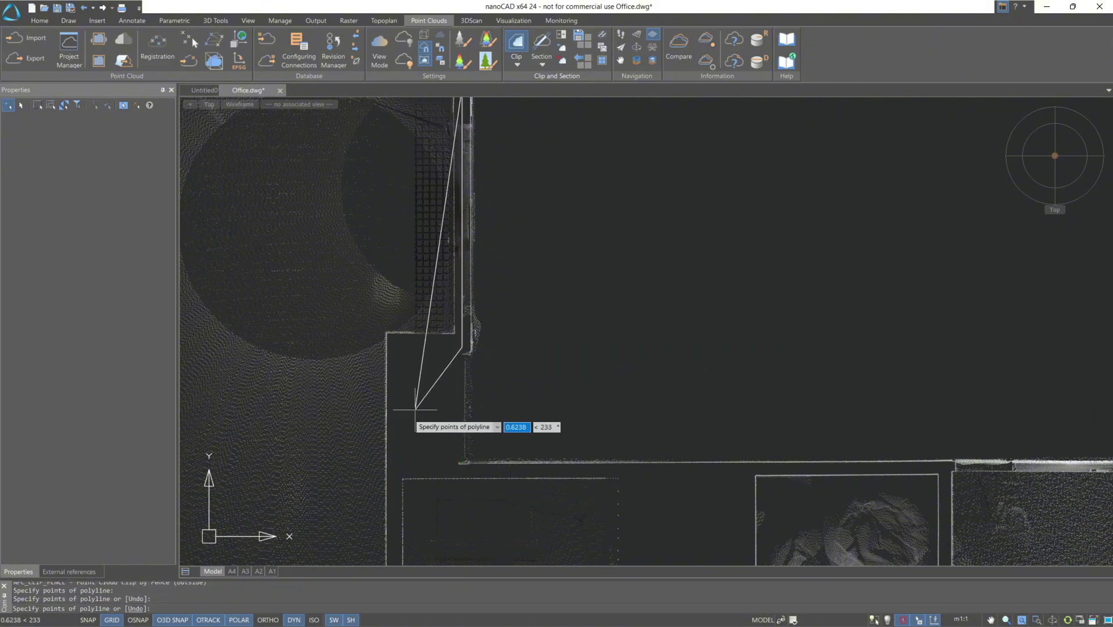
pyautogui.click(448, 465)
# - Extend the outside-clip polygon down the west side of the office south of reception and east below its south wall
pyautogui.scroll(-6, 394, 537)
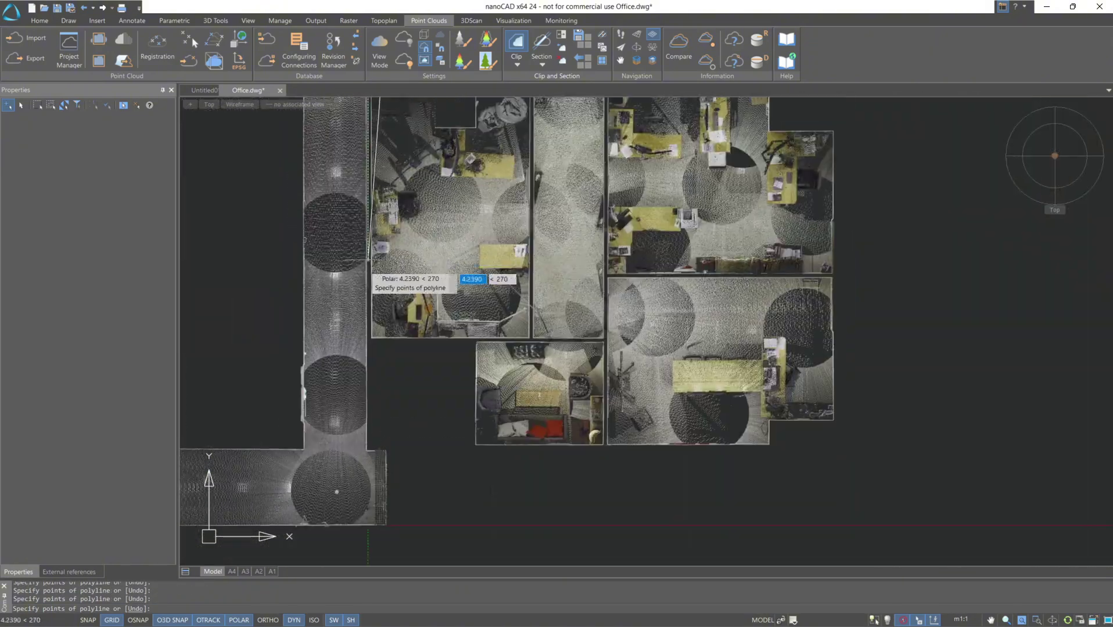
pyautogui.scroll(5, 368, 261)
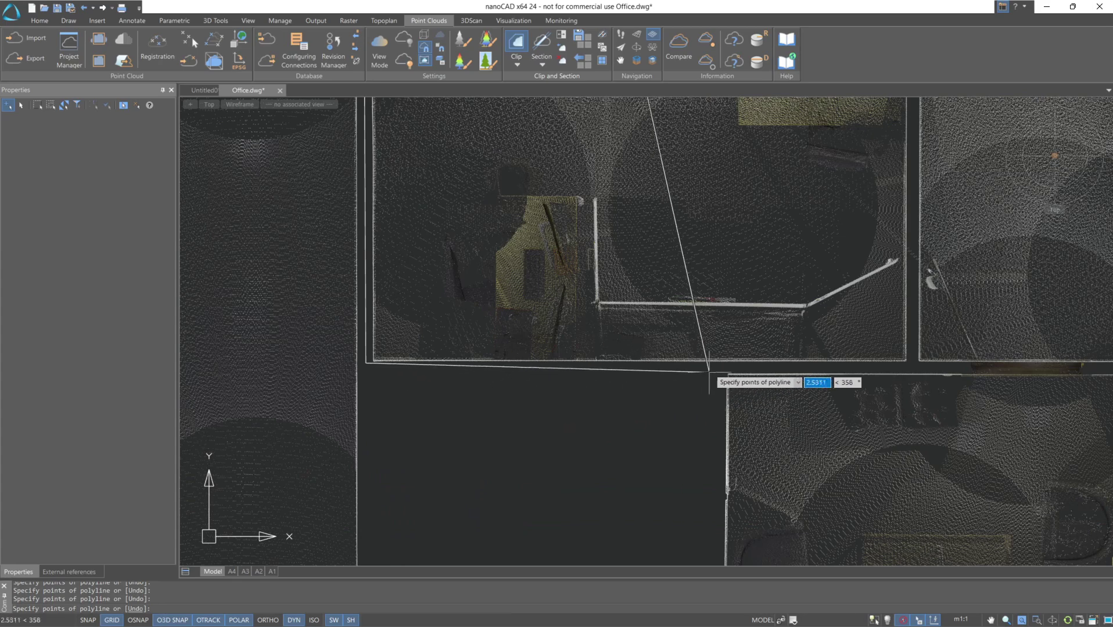
pyautogui.click(485, 393)
pyautogui.click(713, 378)
# - Carry the outside-clip polygon around the small sofa room and along the southern edge to the southeast room's outer corner
pyautogui.scroll(-2, 688, 507)
pyautogui.moveTo(688, 507); pyautogui.dragTo(579, 93, button='middle')
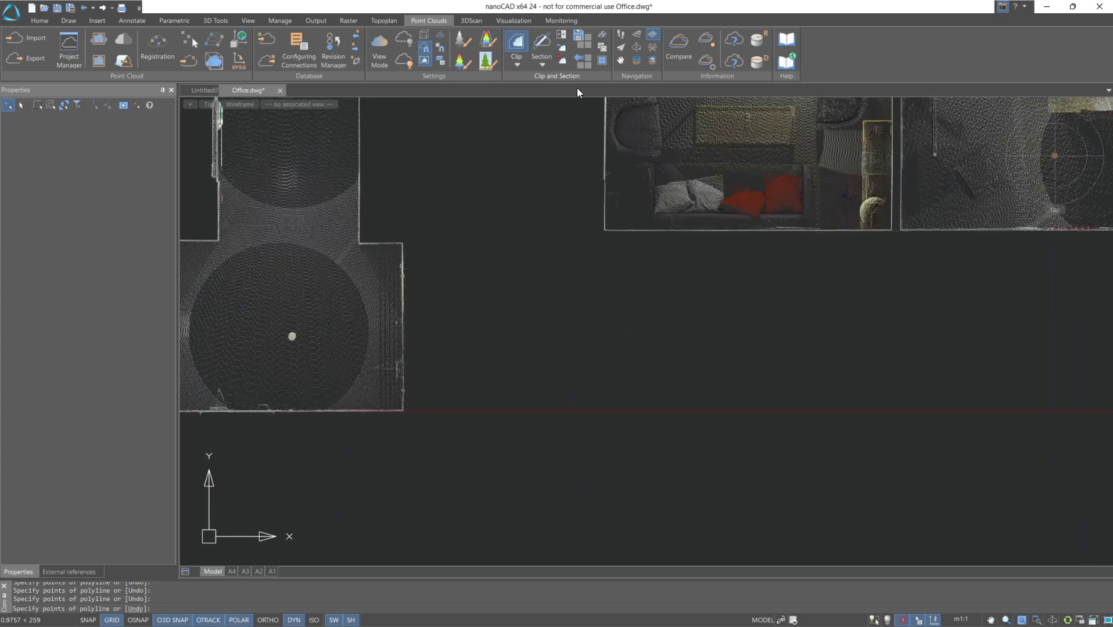
pyautogui.click(591, 243)
pyautogui.moveTo(611, 301); pyautogui.dragTo(183, 397, button='middle')
pyautogui.click(855, 339)
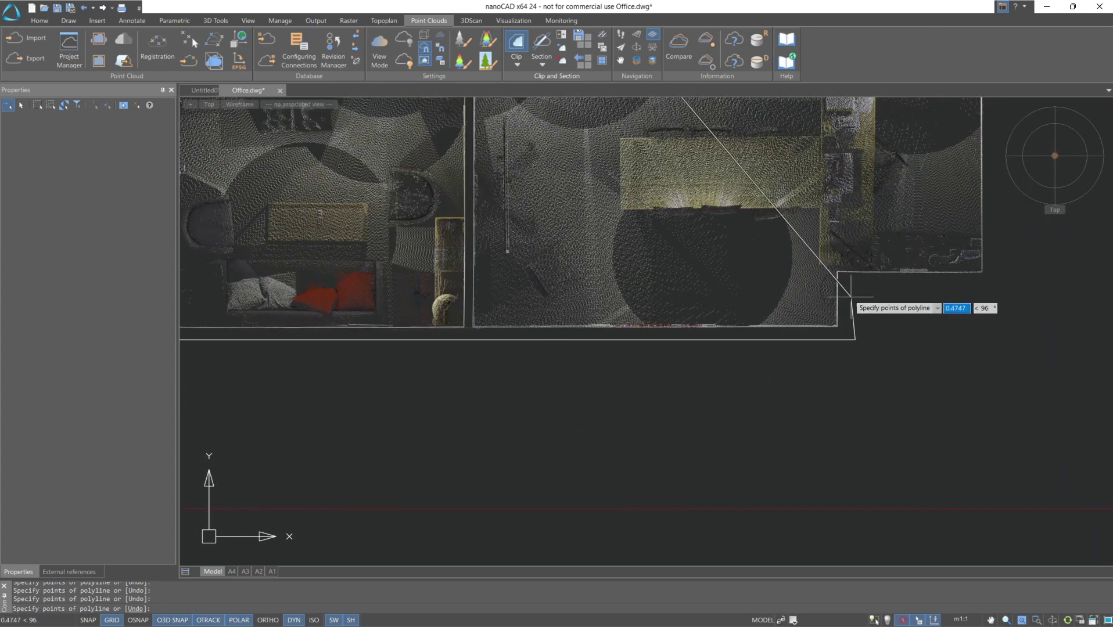
# - Continue the outside-clip polygon north along the stepped east side of the offices, following the recess between the two southern rooms
pyautogui.moveTo(876, 292); pyautogui.dragTo(564, 605, button='middle')
pyautogui.click(566, 156)
pyautogui.moveTo(414, 151); pyautogui.dragTo(472, 324, button='middle')
pyautogui.scroll(2, 472, 324)
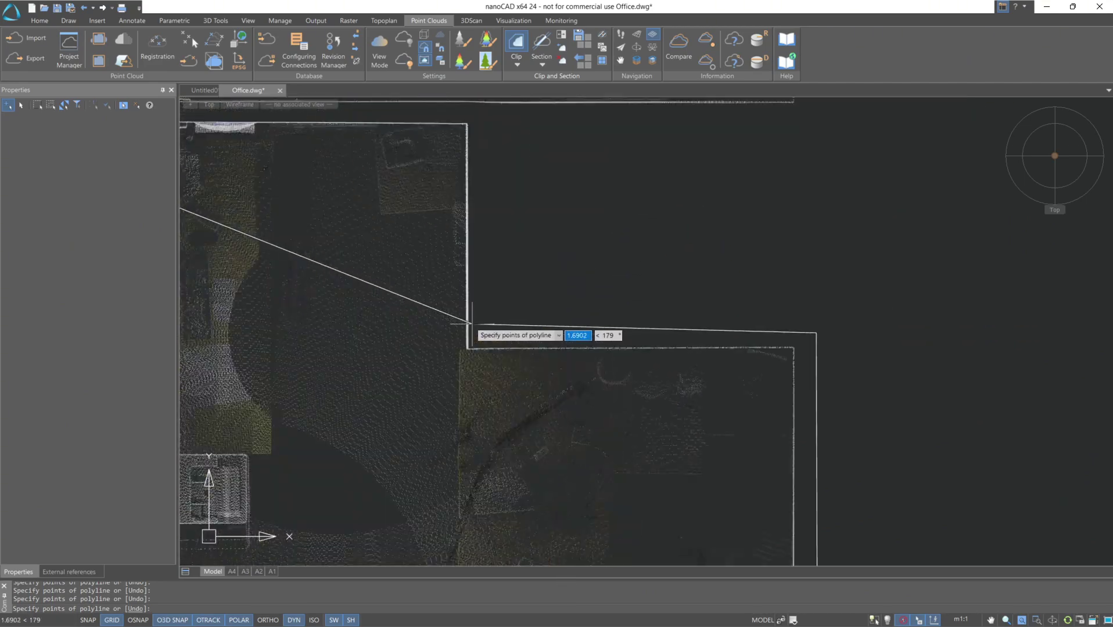
pyautogui.click(478, 334)
# - Run the outside-clip polygon up the remaining east wall and west around the projecting bay on the north side
pyautogui.moveTo(423, 519); pyautogui.dragTo(507, 430, button='middle')
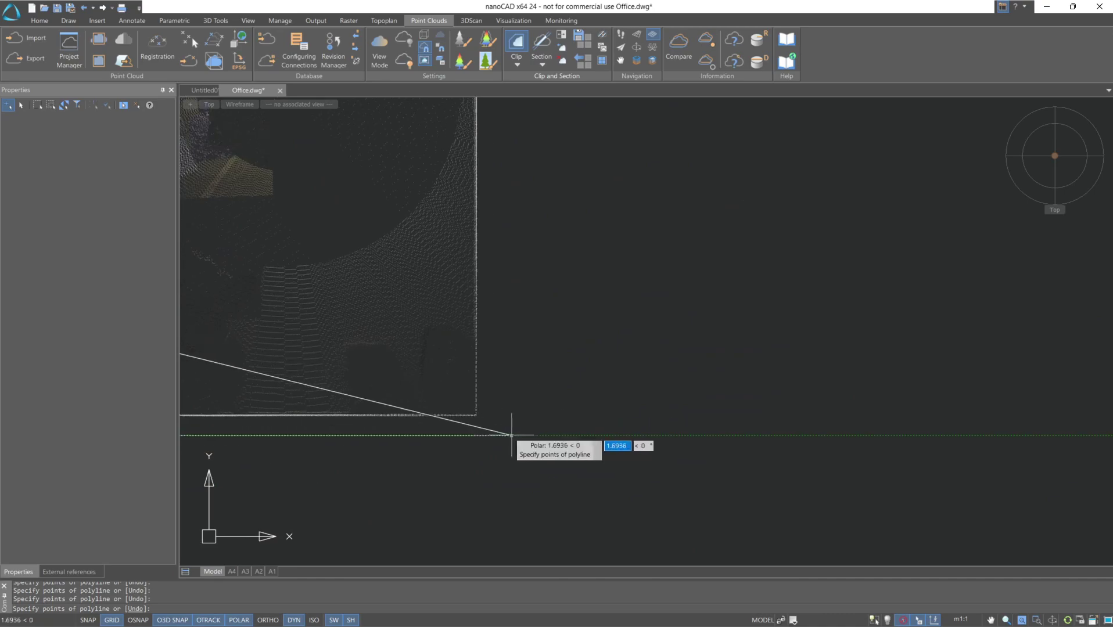
pyautogui.scroll(-5, 517, 180)
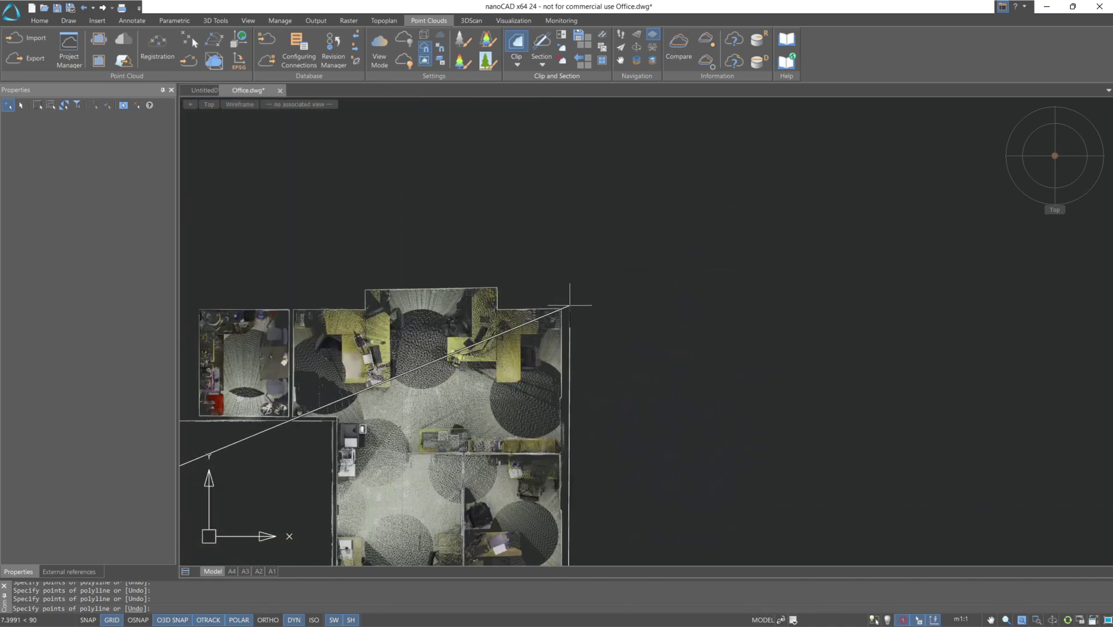
pyautogui.scroll(5, 519, 299)
pyautogui.scroll(2, 446, 270)
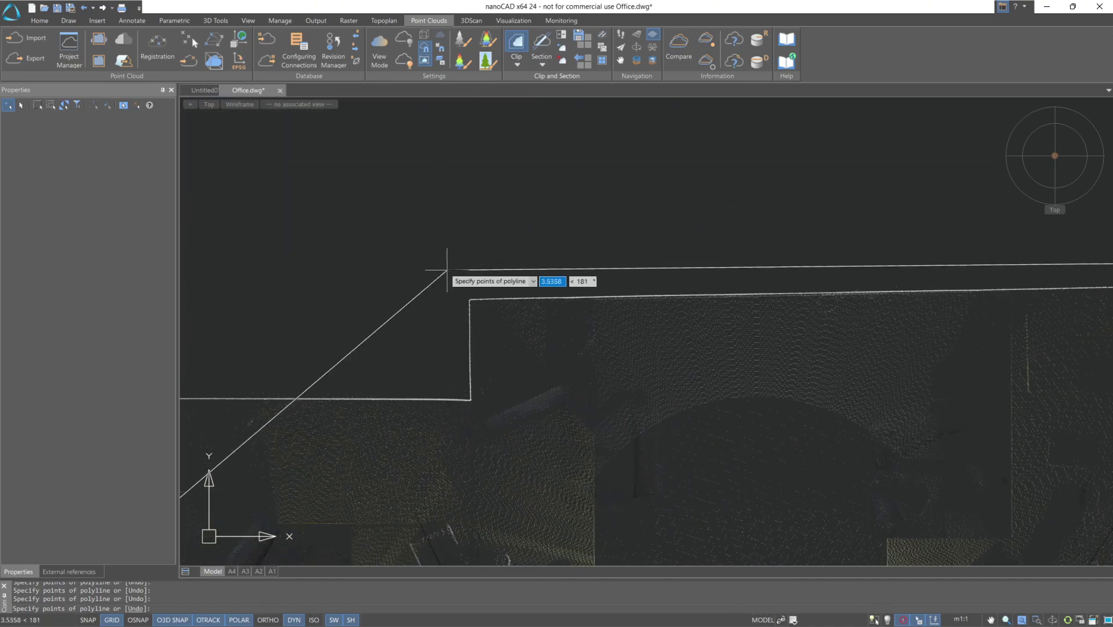
pyautogui.moveTo(456, 386); pyautogui.dragTo(496, 246, button='middle')
pyautogui.click(450, 251)
# - Finish the polygon around the northwest room and down the reception's west wall, clipping off the corridor points outside it
pyautogui.scroll(-2, 446, 251)
pyautogui.moveTo(421, 369); pyautogui.dragTo(462, 79, button='middle')
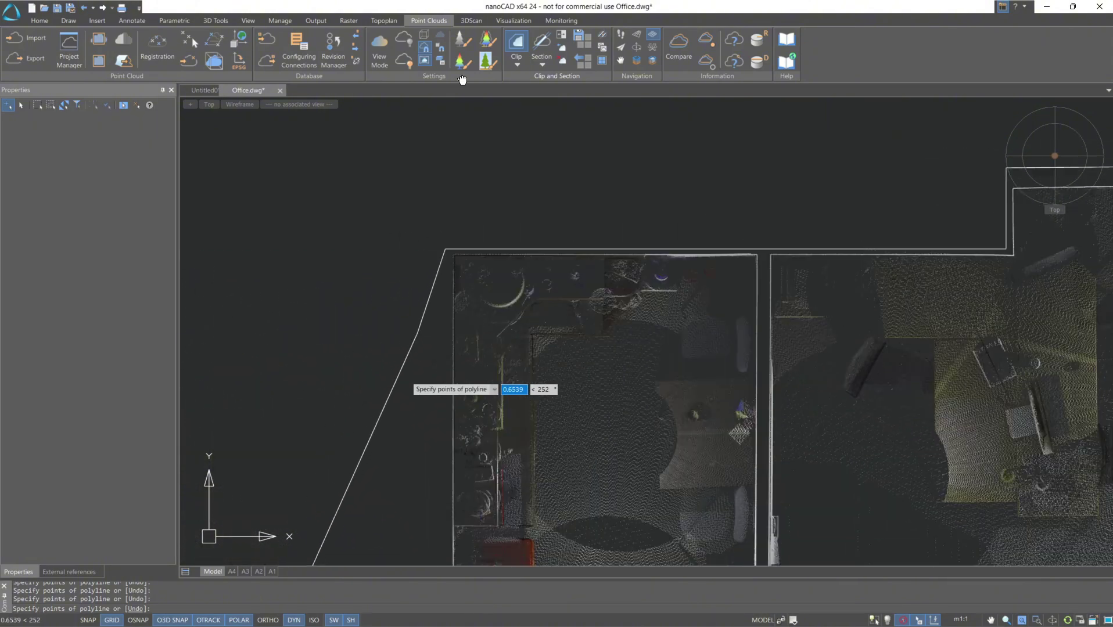
pyautogui.scroll(5, 708, 278)
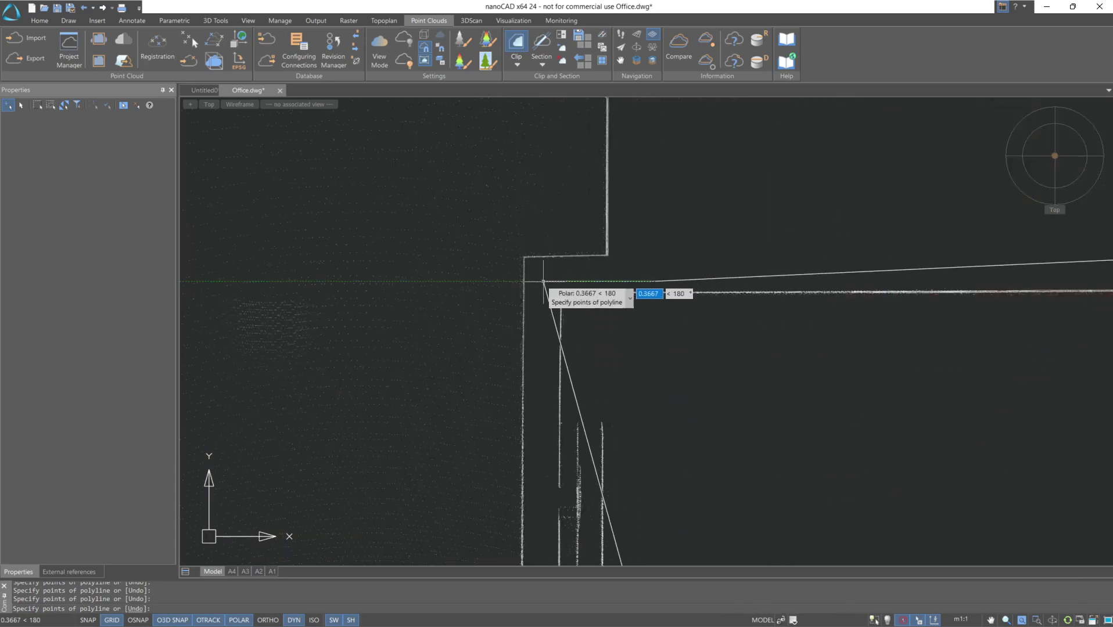
pyautogui.moveTo(542, 418); pyautogui.dragTo(526, 212, button='middle')
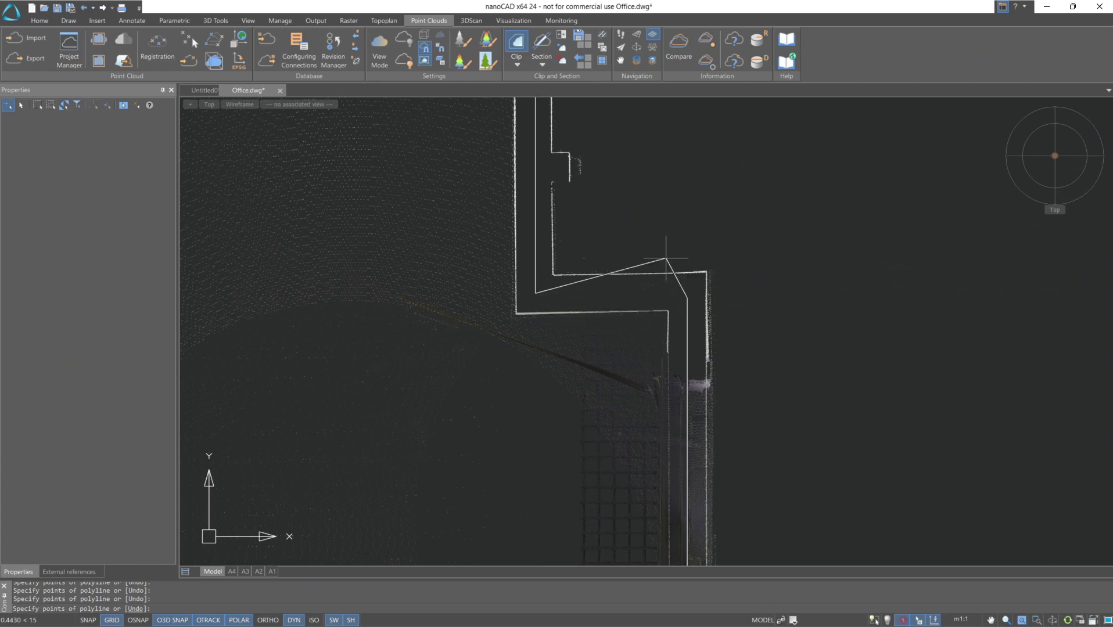
pyautogui.press('Return')
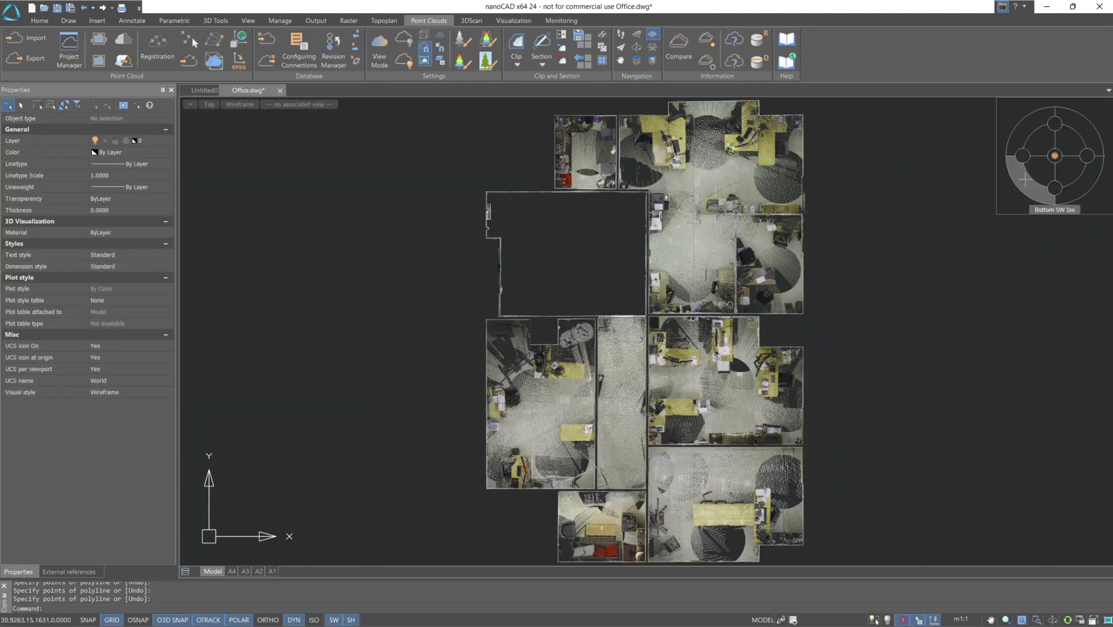
pyautogui.click(1042, 168)
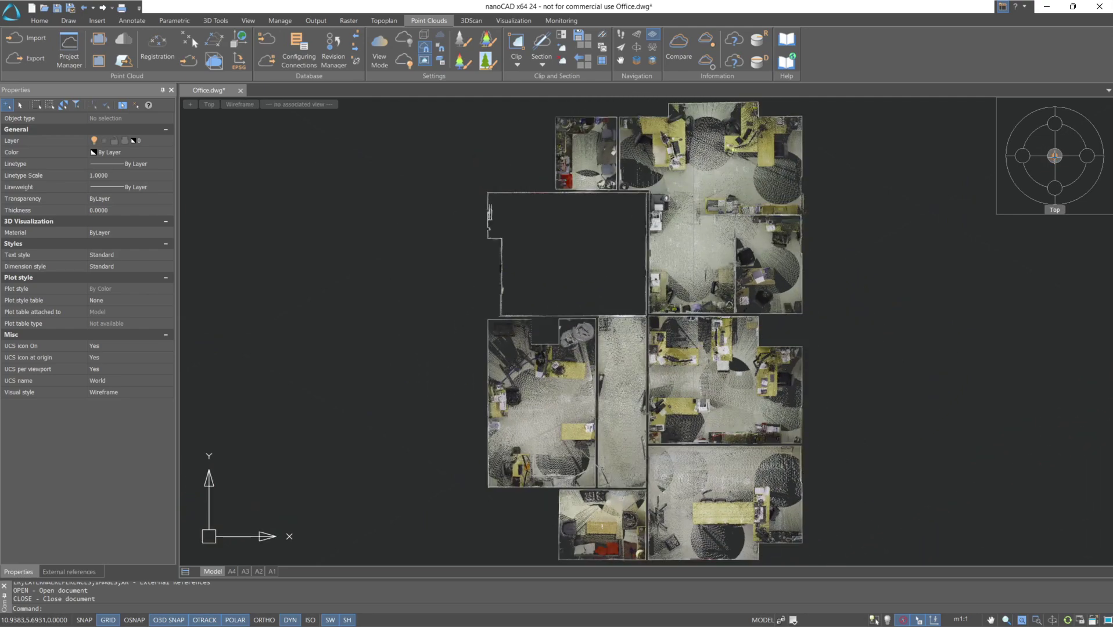
# - Start an inside-clip polygon in the southwest office, tracing its north wall around the rectangular notch to the northeast corner
pyautogui.click(516, 62)
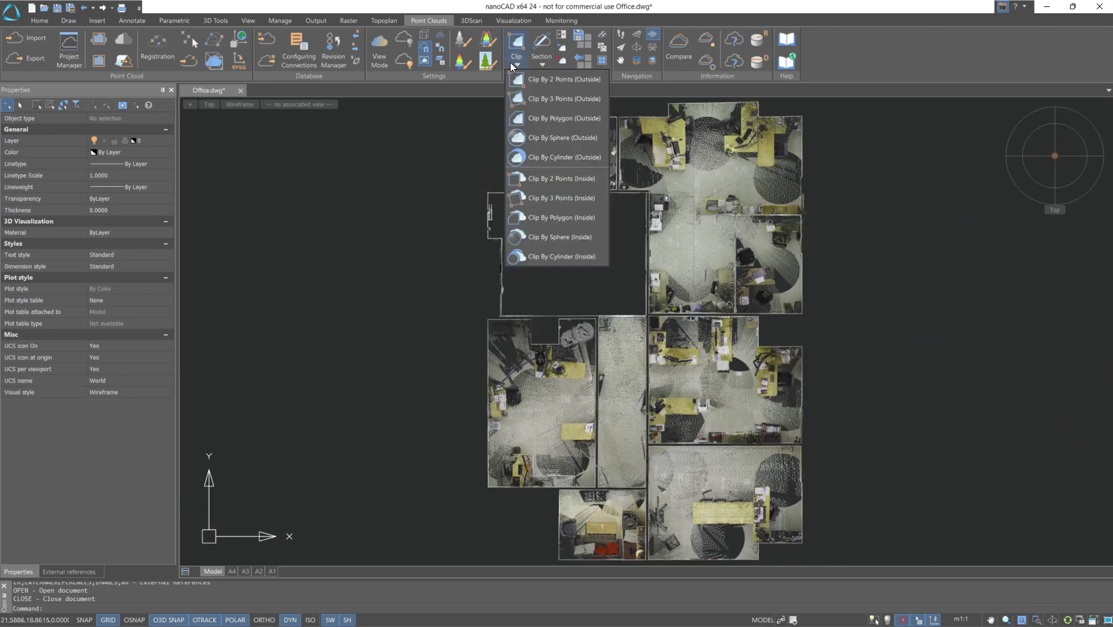
pyautogui.click(549, 218)
pyautogui.scroll(5, 482, 302)
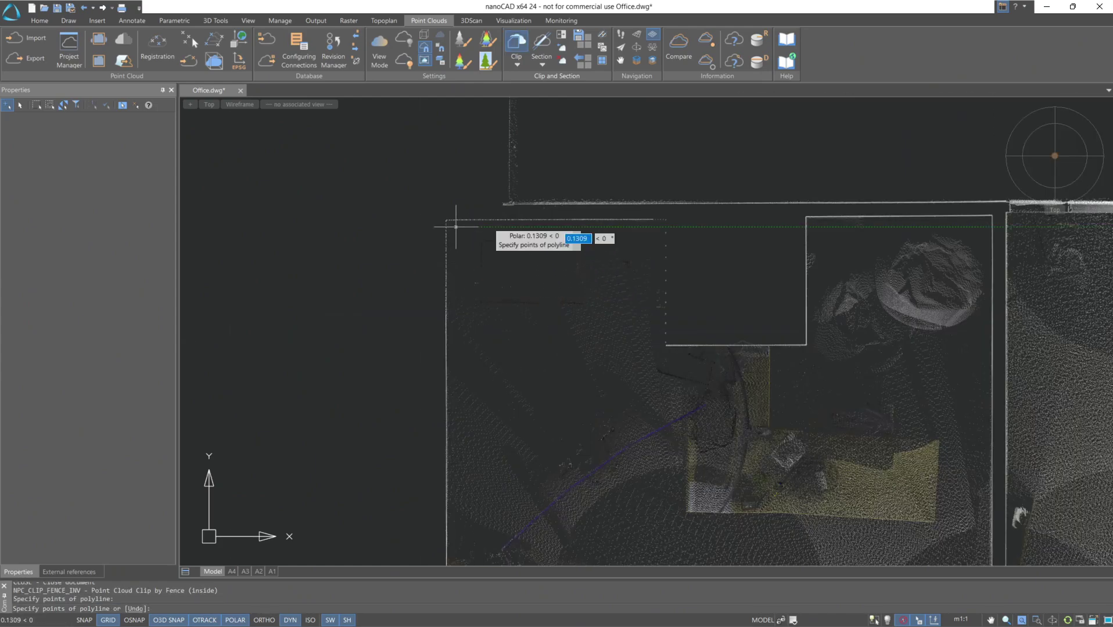
pyautogui.click(658, 351)
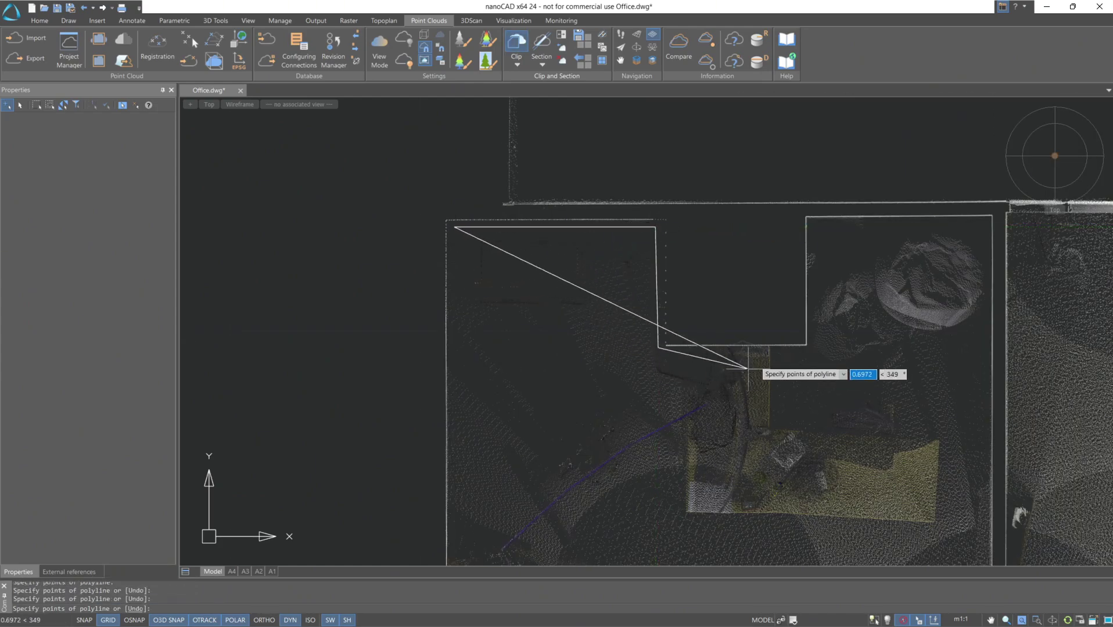
pyautogui.click(818, 350)
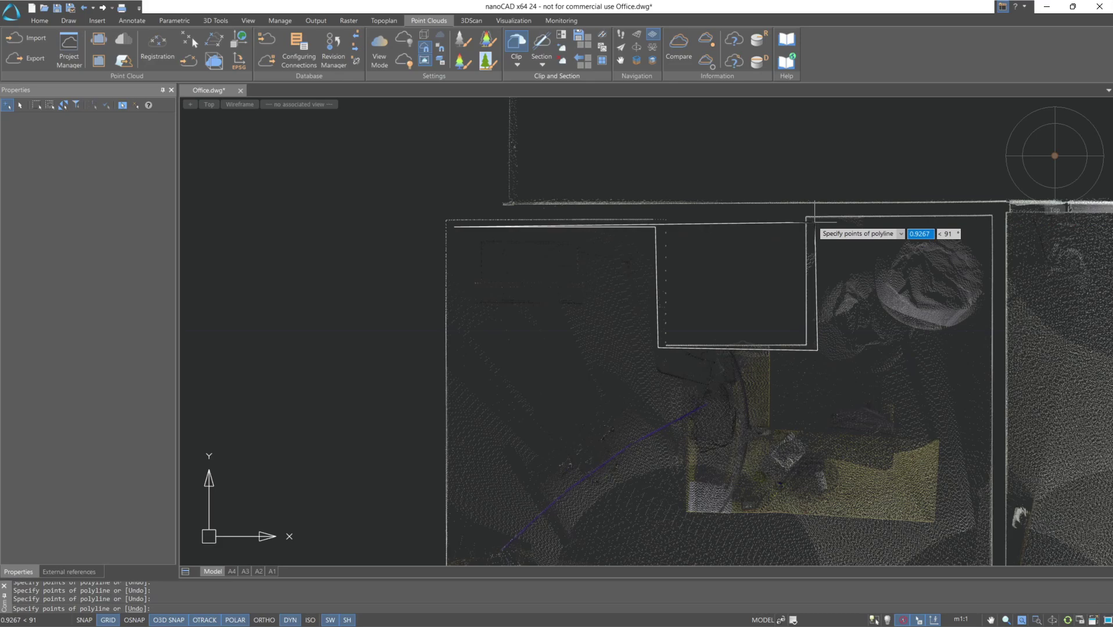
pyautogui.scroll(5, 944, 250)
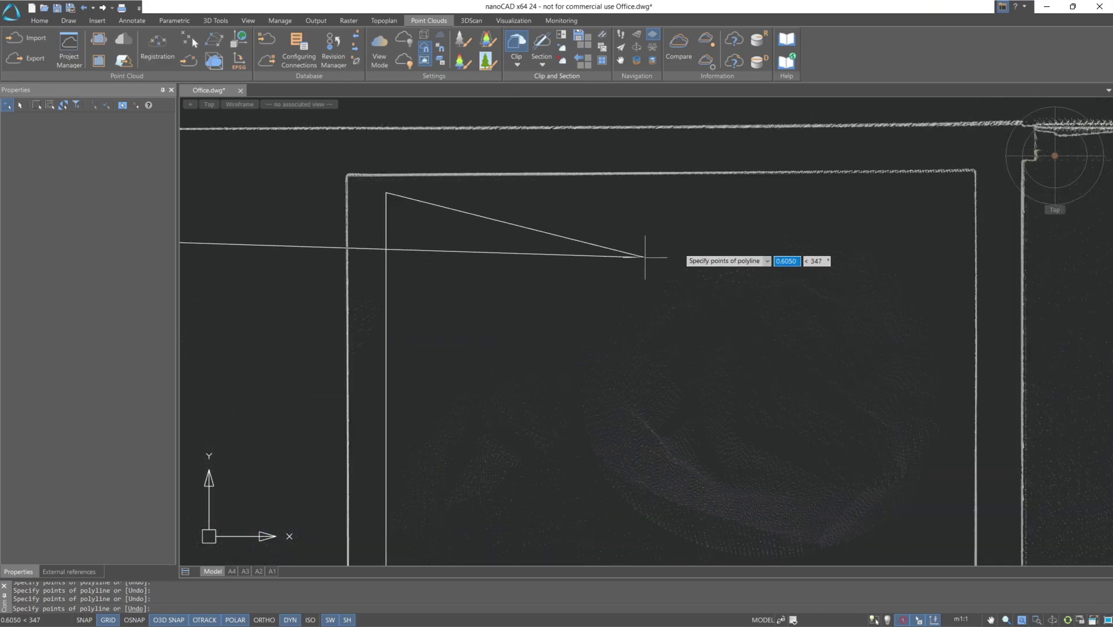
pyautogui.click(978, 176)
# - Carry the polygon down the southwest office's east wall and along its south and west walls, clipping away the interior points
pyautogui.scroll(-7, 923, 326)
pyautogui.scroll(5, 778, 395)
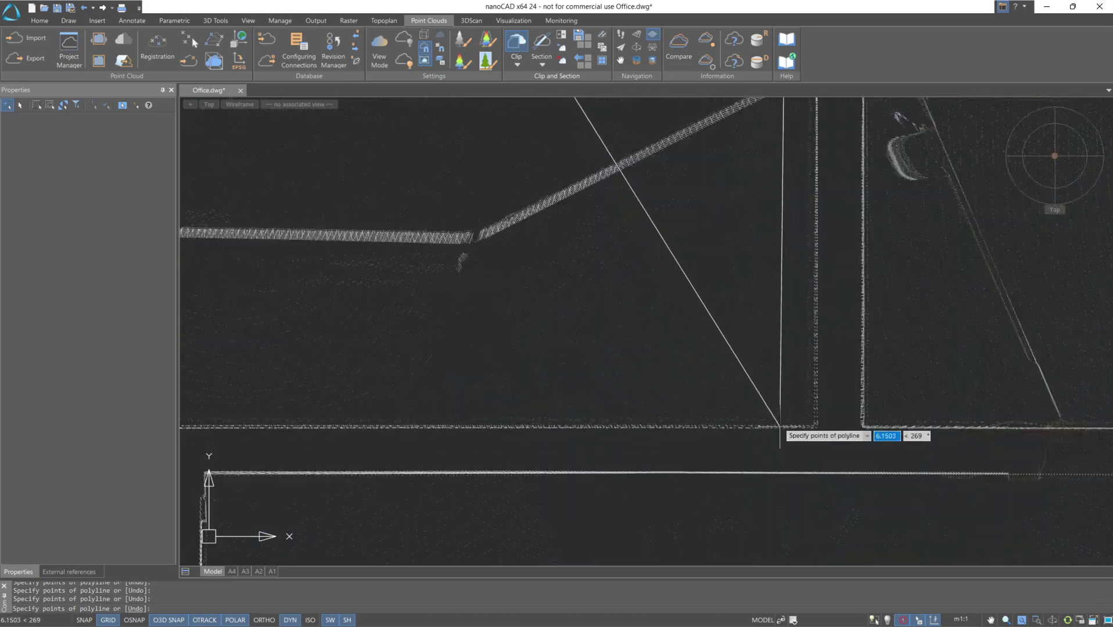
pyautogui.scroll(-3, 780, 408)
pyautogui.scroll(3, 310, 388)
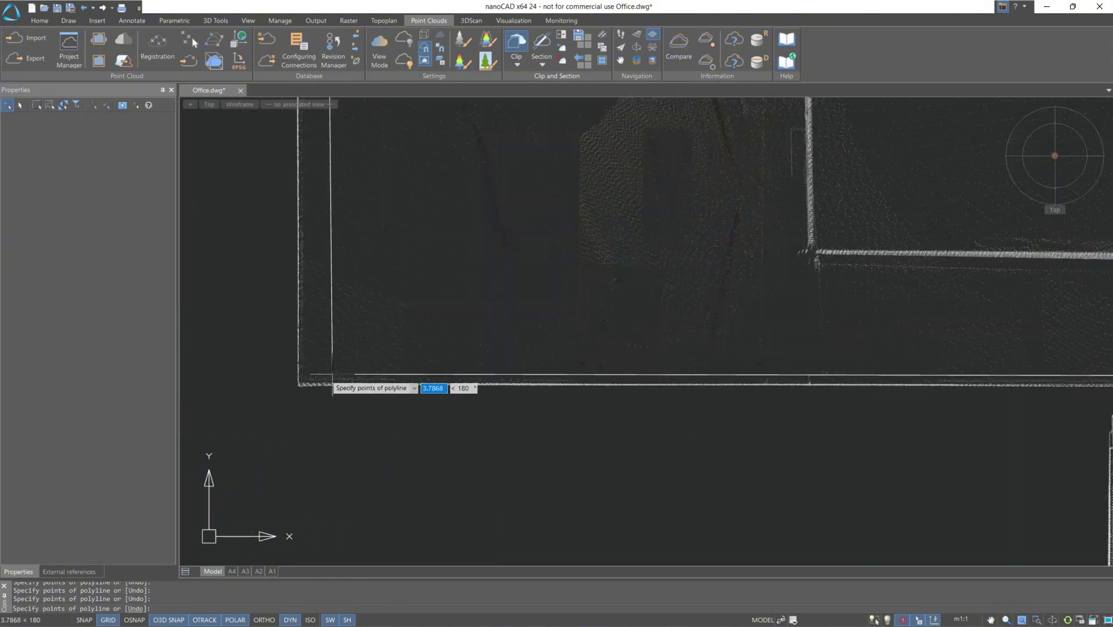
pyautogui.click(307, 374)
pyautogui.scroll(-3, 319, 386)
pyautogui.scroll(2, 318, 227)
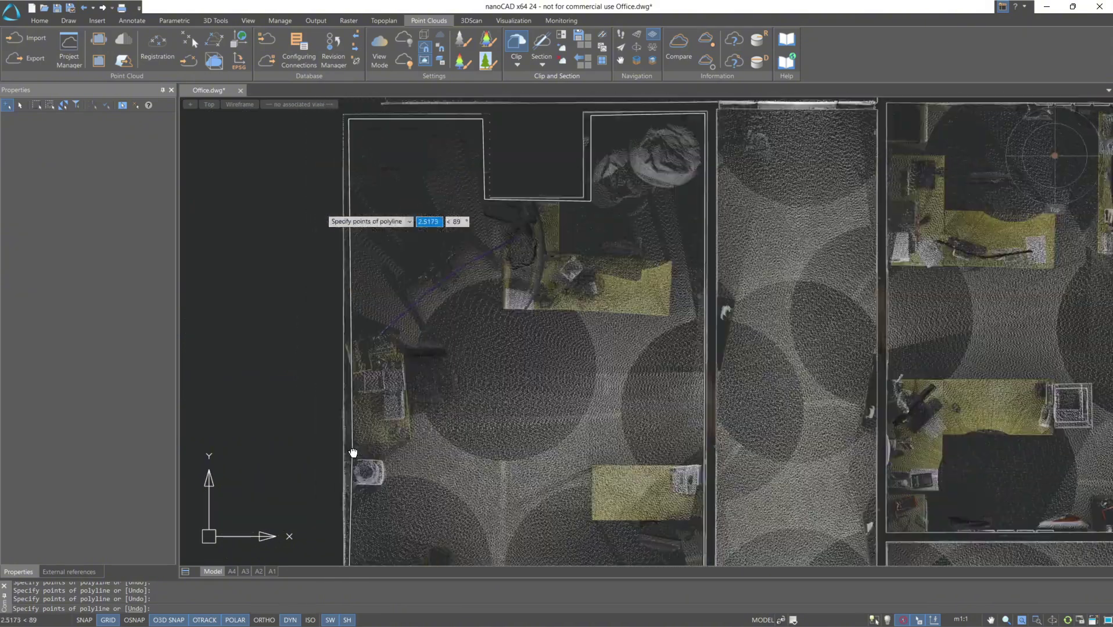
pyautogui.click(364, 364)
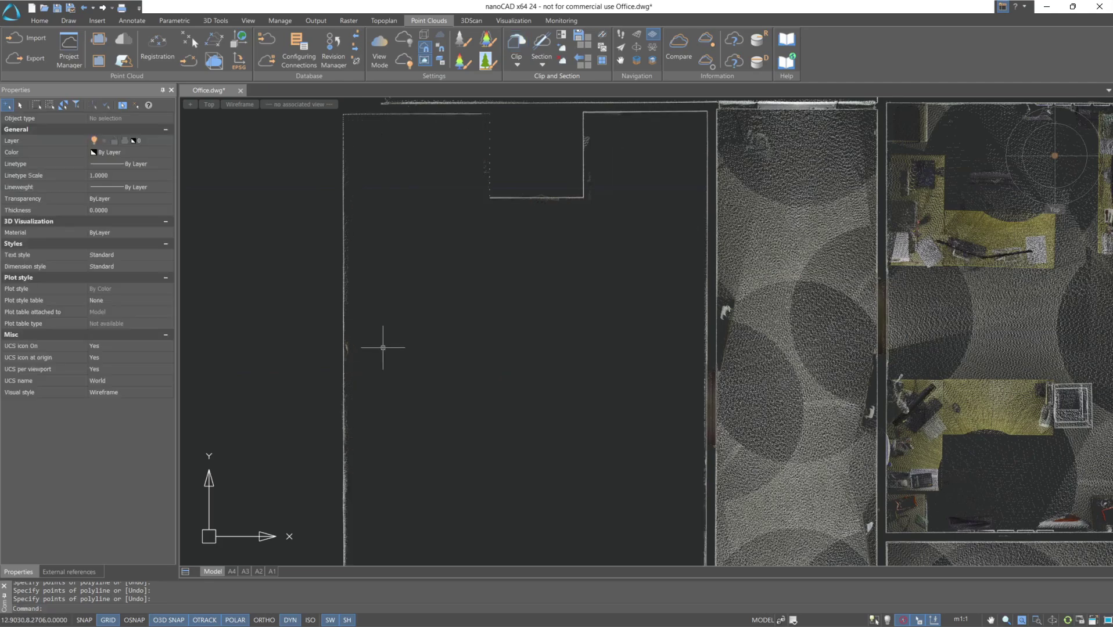
# - Start an inside-clip polygon in the narrow corridor beside that office, from its north end down to the southeast corner
pyautogui.scroll(-4, 581, 348)
pyautogui.press('Return')
pyautogui.scroll(5, 382, 177)
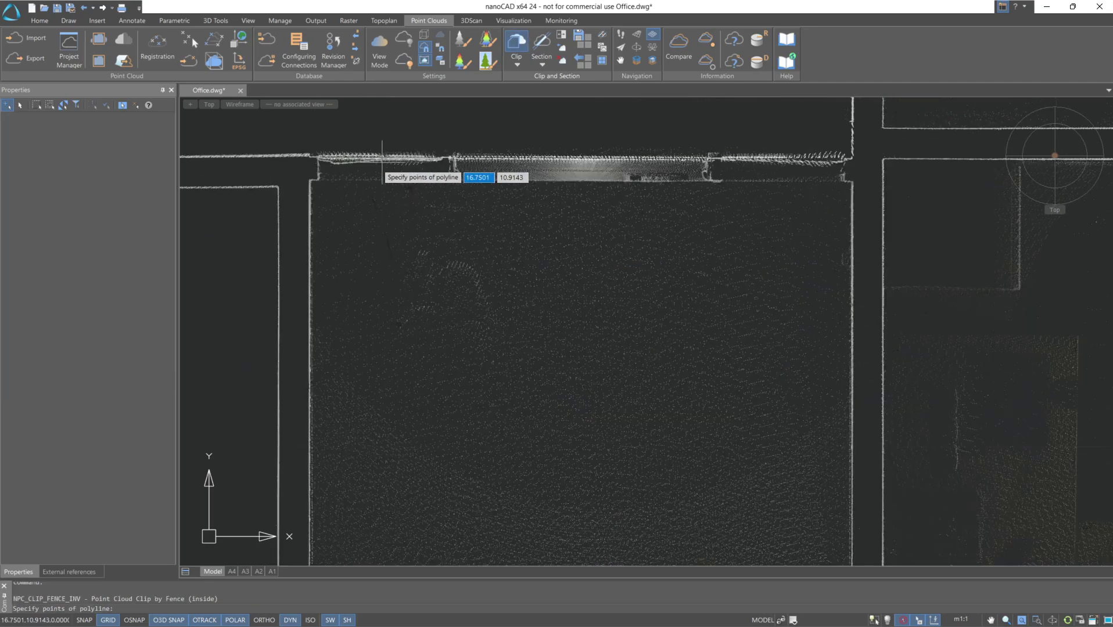
pyautogui.click(322, 190)
pyautogui.click(845, 187)
pyautogui.scroll(-4, 813, 220)
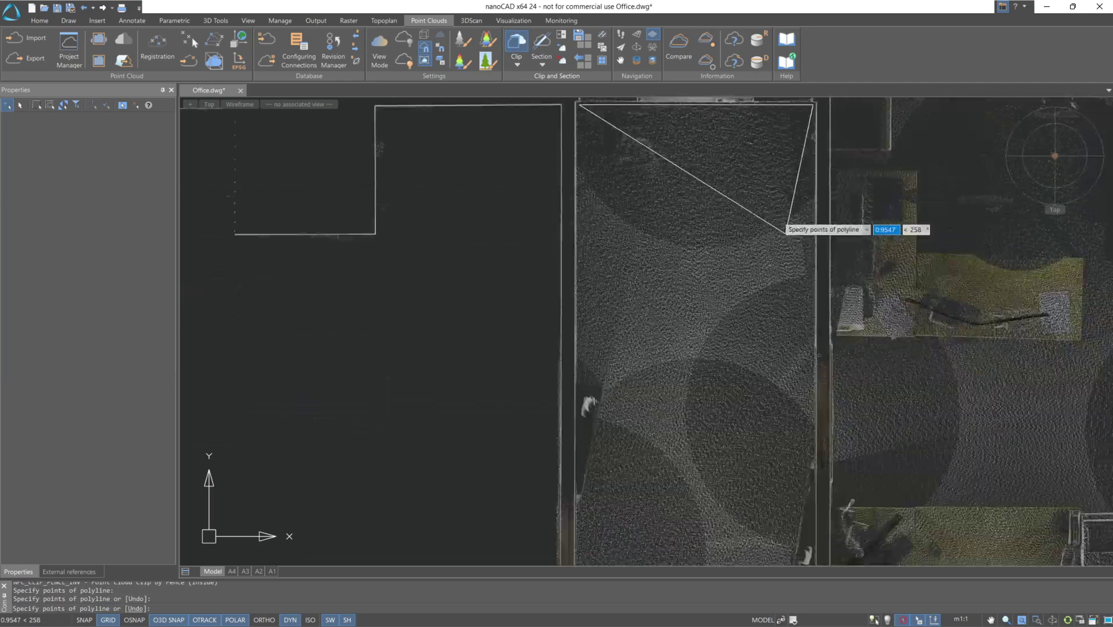
pyautogui.scroll(4, 770, 522)
pyautogui.scroll(3, 735, 458)
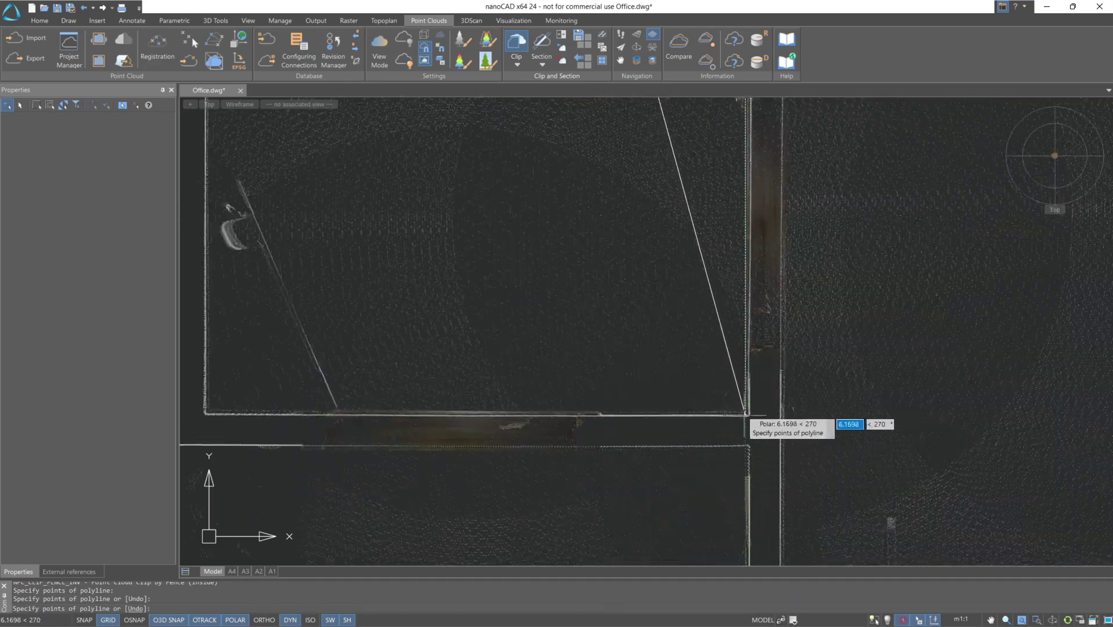
pyautogui.click(745, 407)
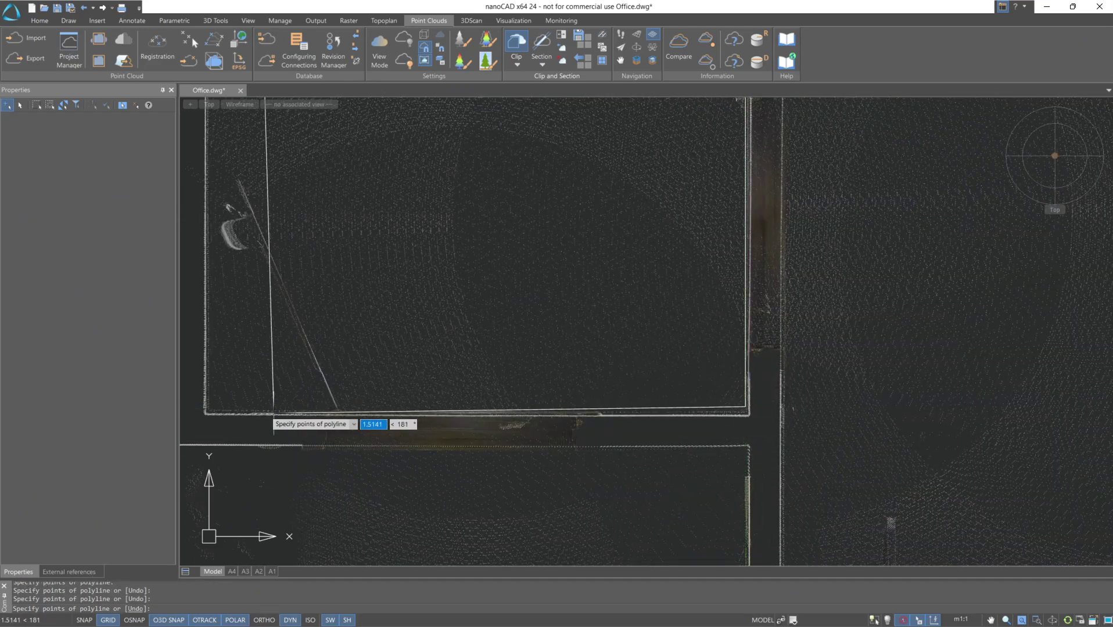
# - Finish the corridor polygon across the south end and up the west wall, clipping away the points inside
pyautogui.scroll(-4, 316, 248)
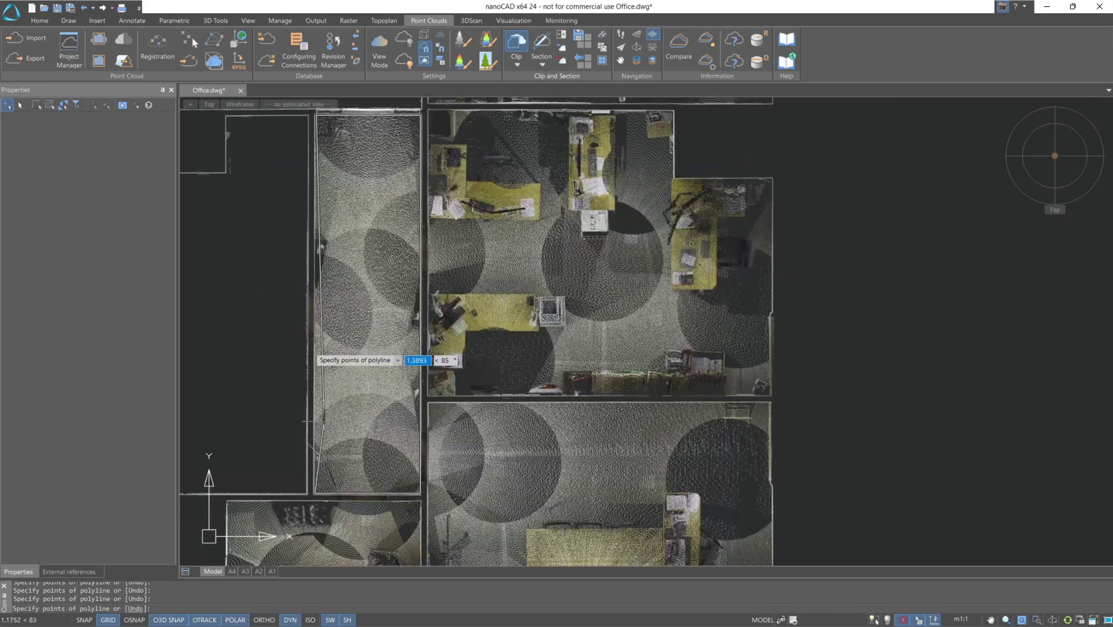
pyautogui.scroll(-2, 335, 355)
pyautogui.scroll(8, 323, 352)
pyautogui.scroll(2, 319, 334)
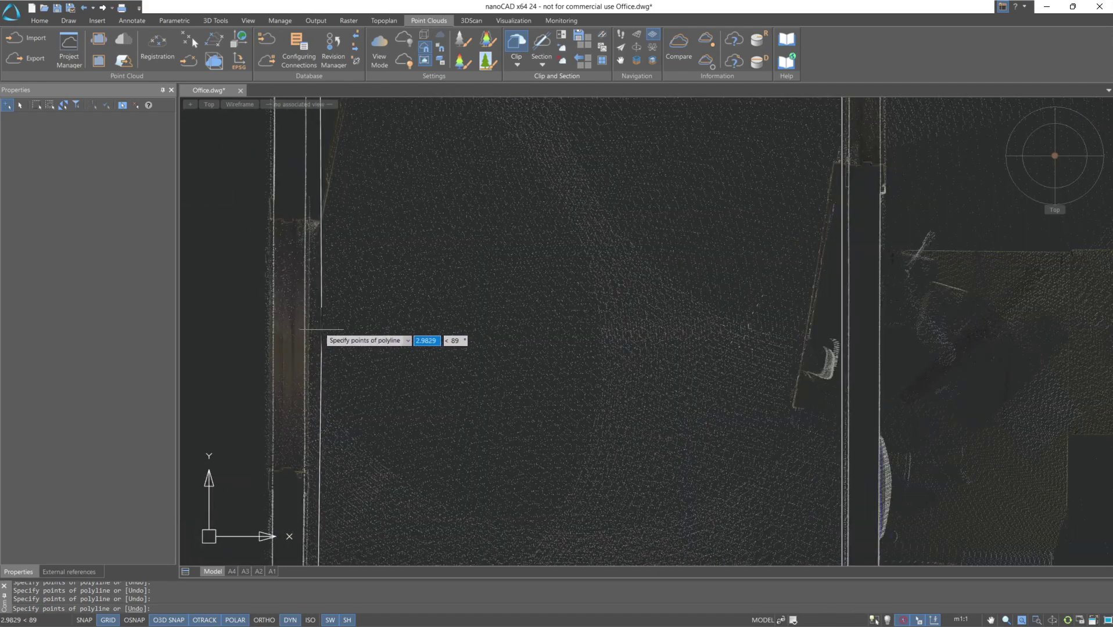
pyautogui.press('Return')
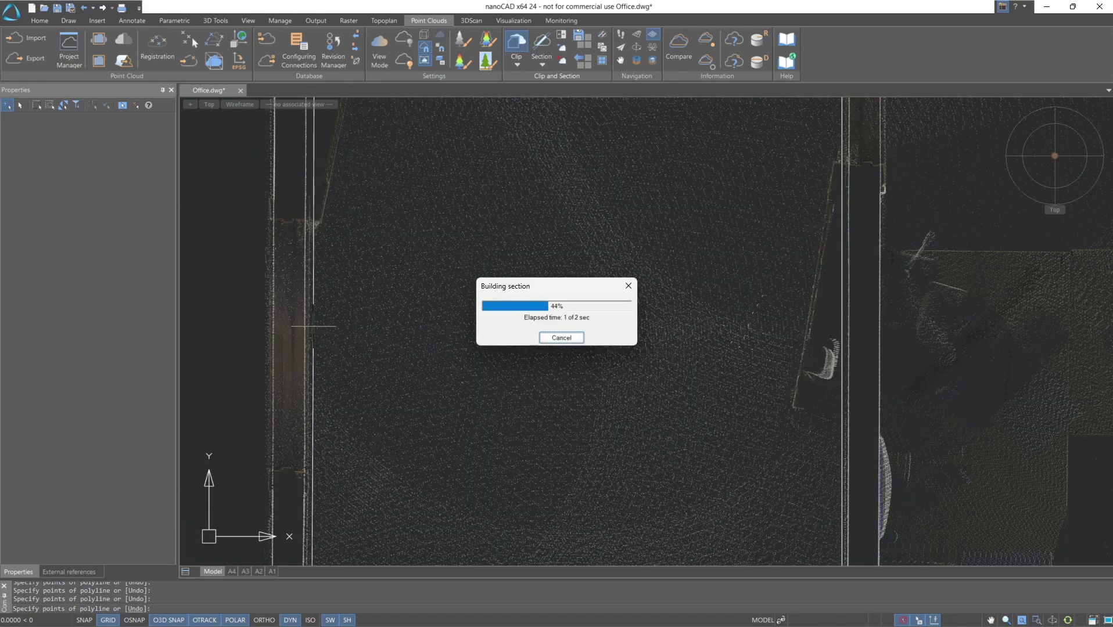
# - Start an inside-clip polygon in the small northwest room, running up its west wall and along the north wall to the northeast corner
pyautogui.scroll(-8, 313, 327)
pyautogui.moveTo(433, 337); pyautogui.dragTo(400, 460, button='middle')
pyautogui.press('Return')
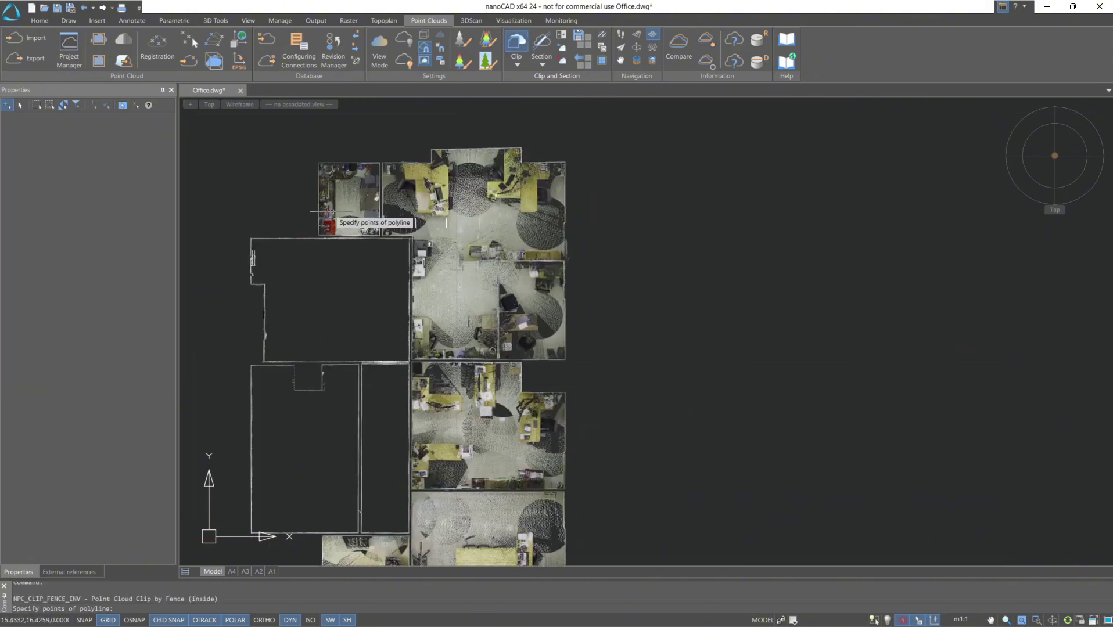
pyautogui.scroll(5, 328, 211)
pyautogui.click(267, 348)
pyautogui.scroll(5, 325, 145)
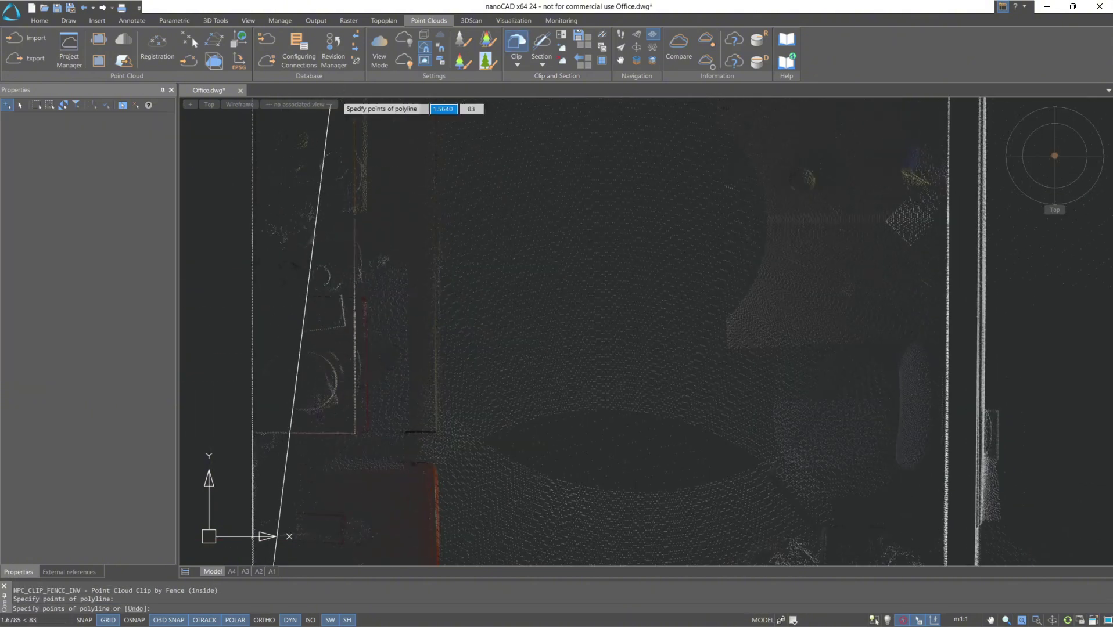
pyautogui.click(345, 142)
pyautogui.scroll(-3, 783, 148)
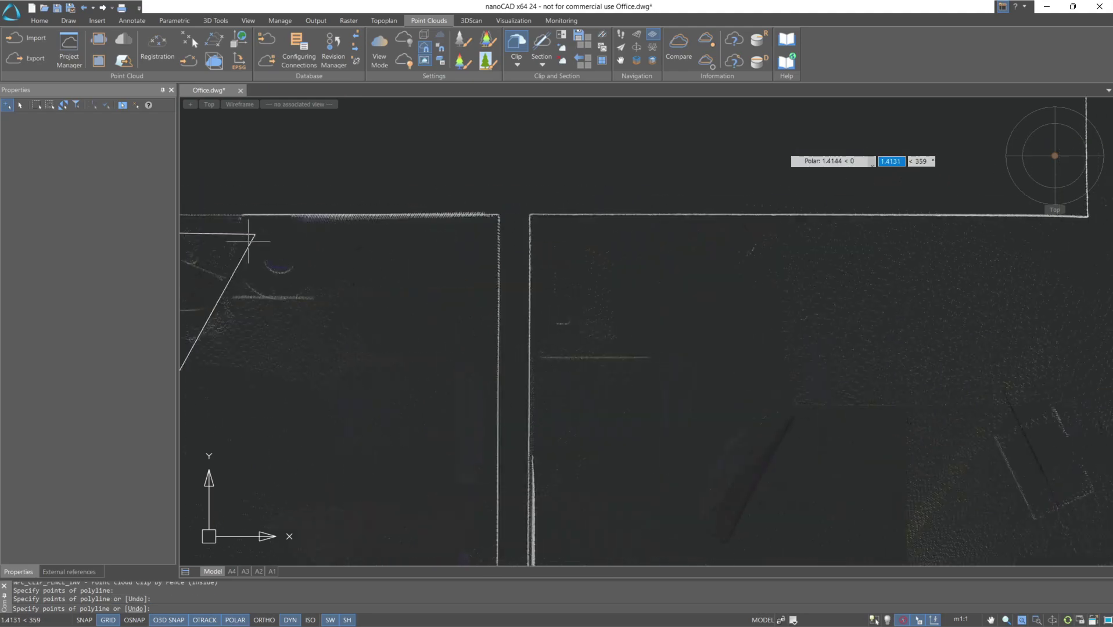
pyautogui.click(489, 229)
# - Close the polygon down the northwest room's east wall at the southeast corner, clipping away the interior points
pyautogui.scroll(5, 520, 290)
pyautogui.scroll(3, 511, 506)
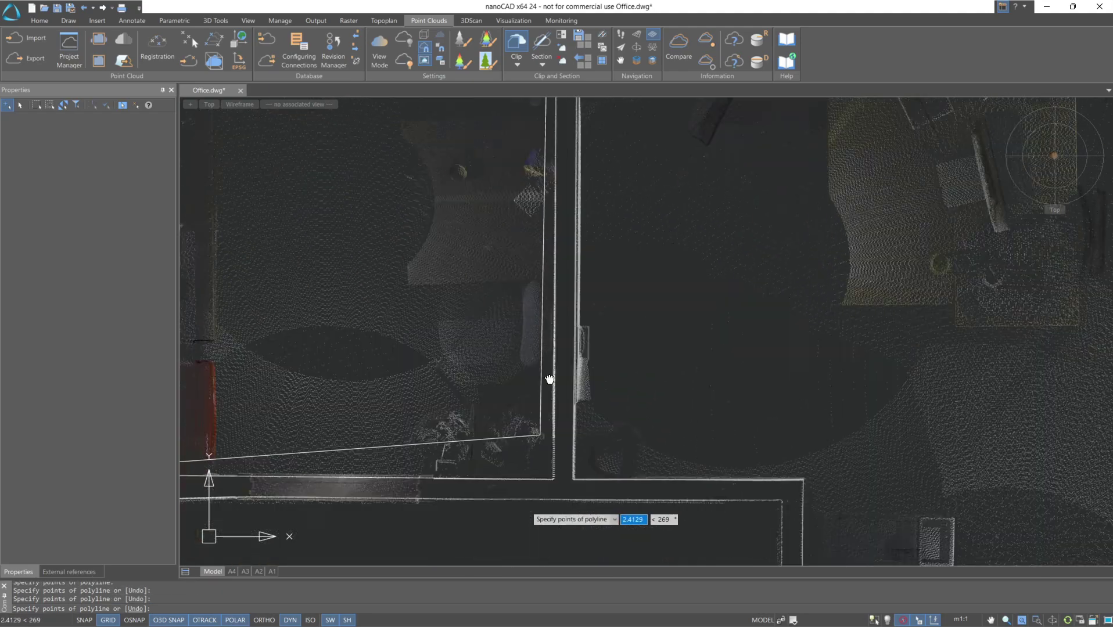
pyautogui.scroll(5, 575, 389)
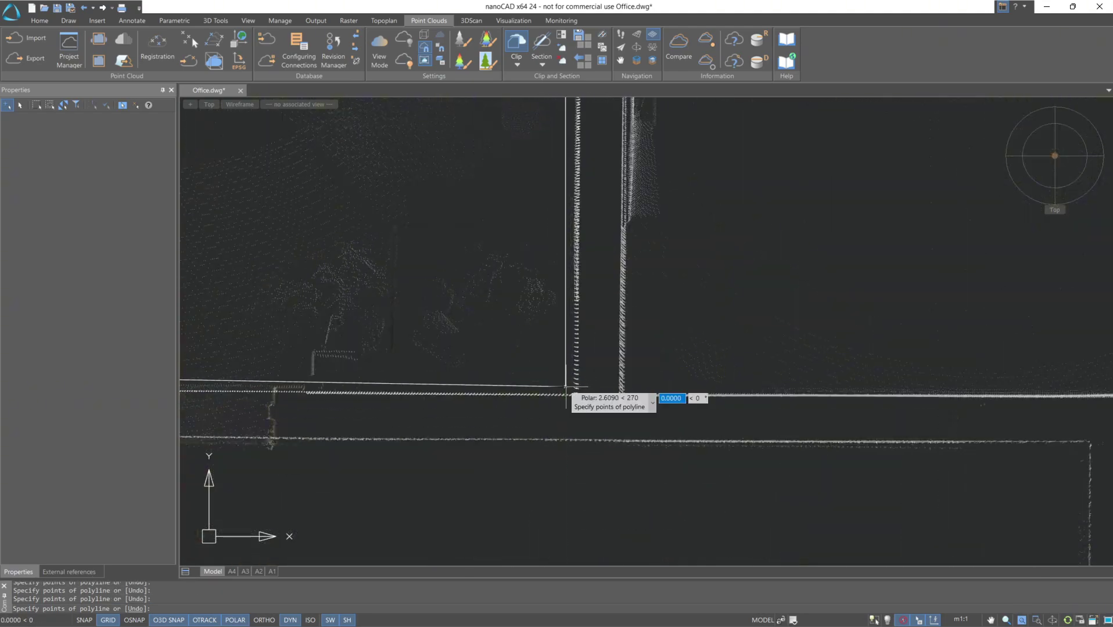
pyautogui.click(567, 388)
pyautogui.press('Return')
# - Start an inside-clip polygon in the large north office, following the north wall from the northwest corner up into the projecting bay
pyautogui.scroll(-6, 566, 387)
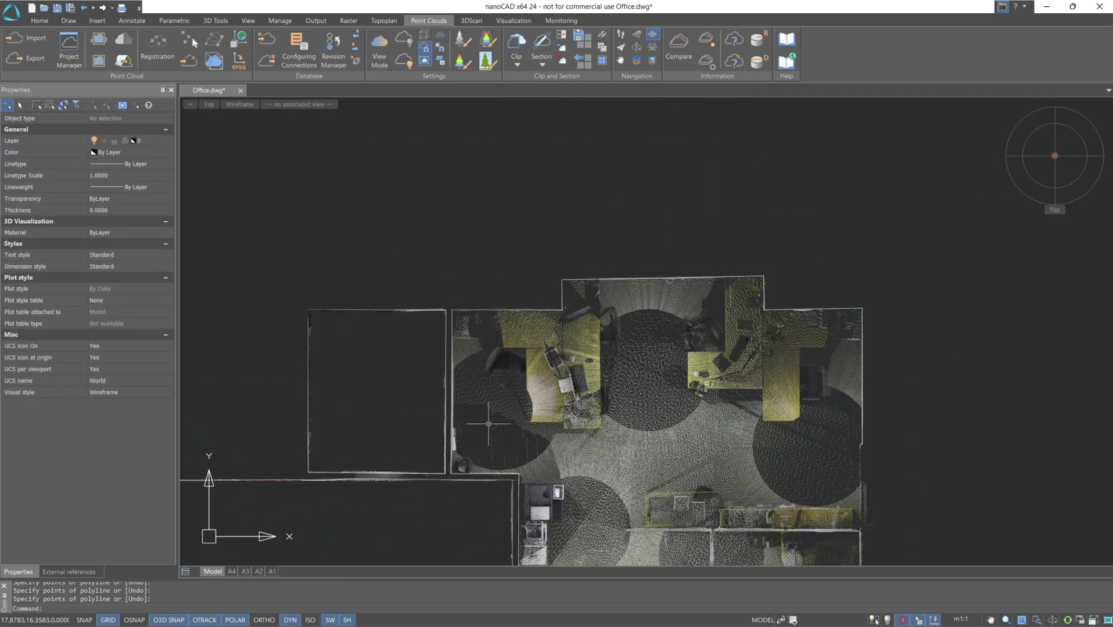
pyautogui.press('Return')
pyautogui.scroll(6, 491, 388)
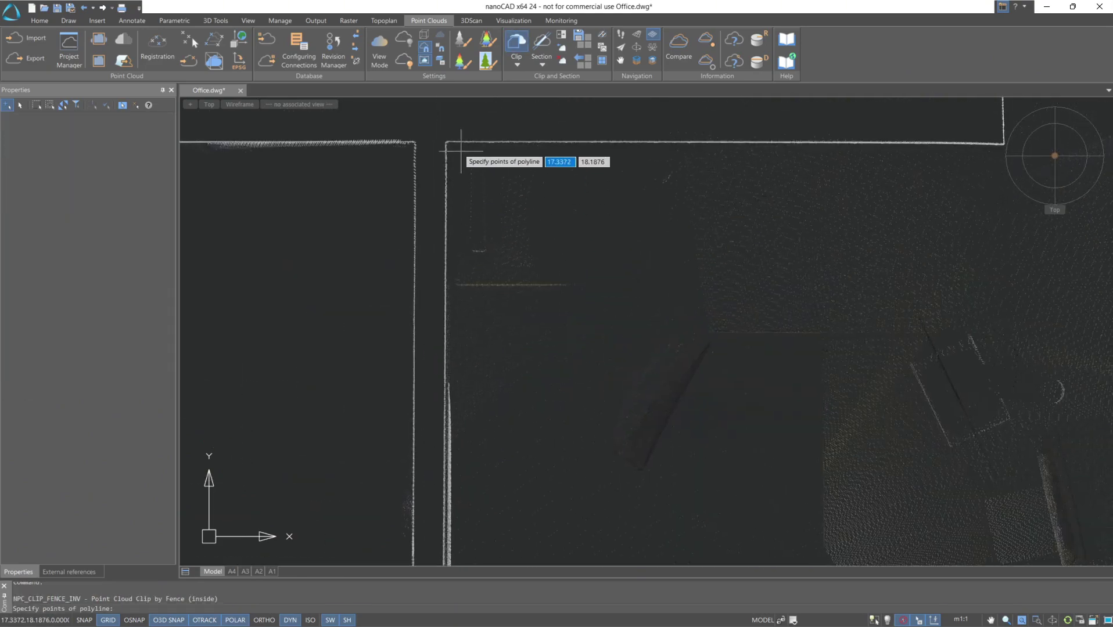
pyautogui.moveTo(792, 219); pyautogui.dragTo(490, 347, button='middle')
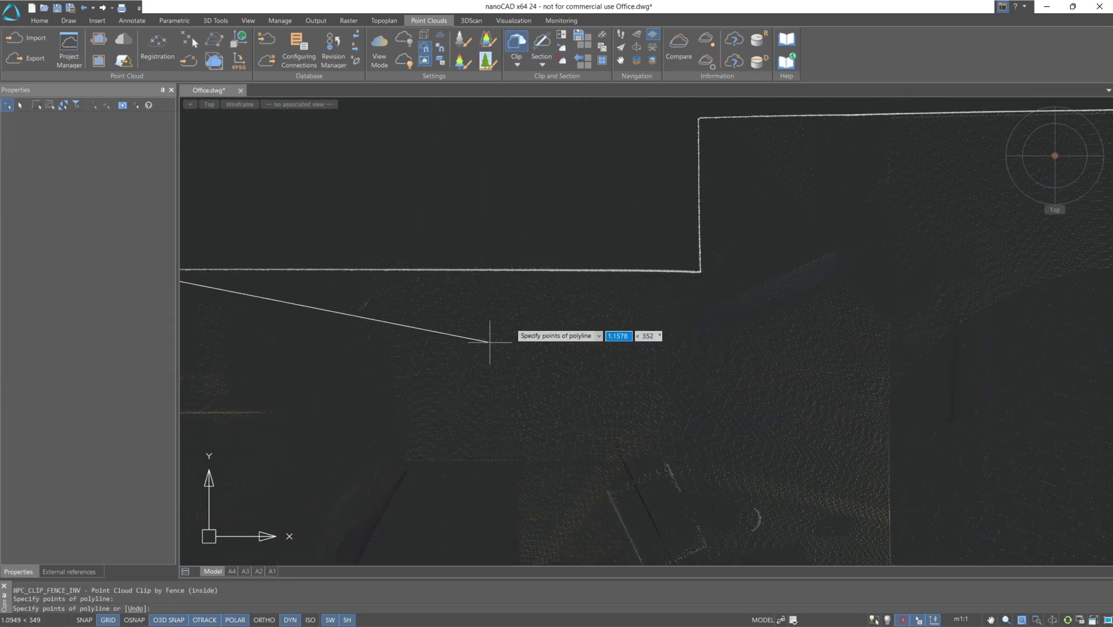
pyautogui.click(706, 275)
pyautogui.click(707, 123)
pyautogui.moveTo(707, 123); pyautogui.dragTo(340, 256, button='middle')
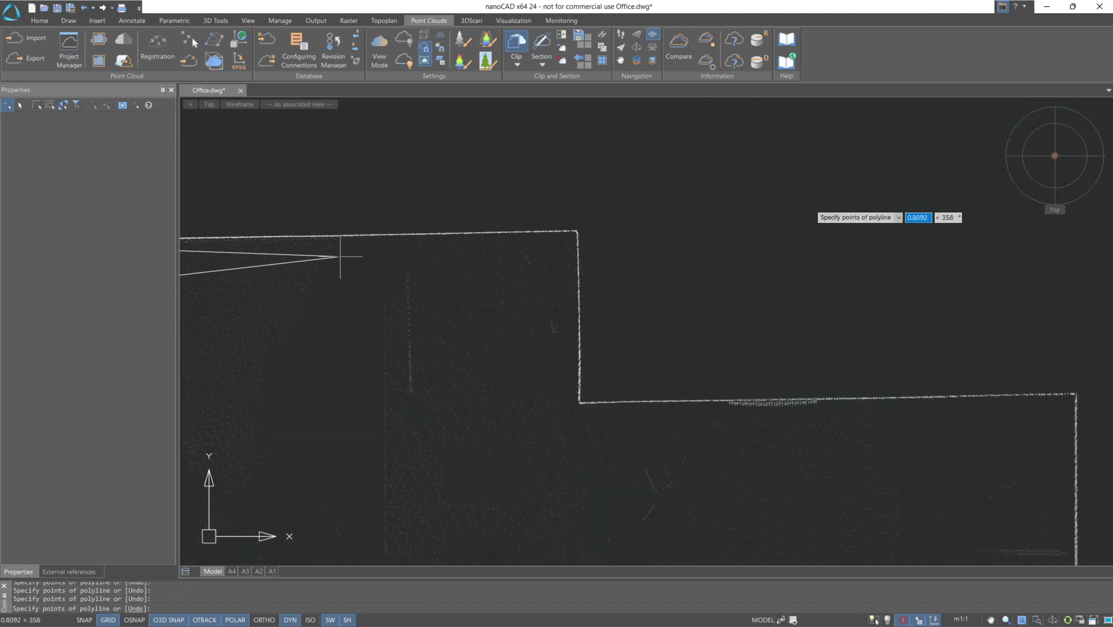
# - Continue the polygon around the bay's east side and along the remaining north wall, skirting the stray points, to the northeast corner
pyautogui.click(571, 235)
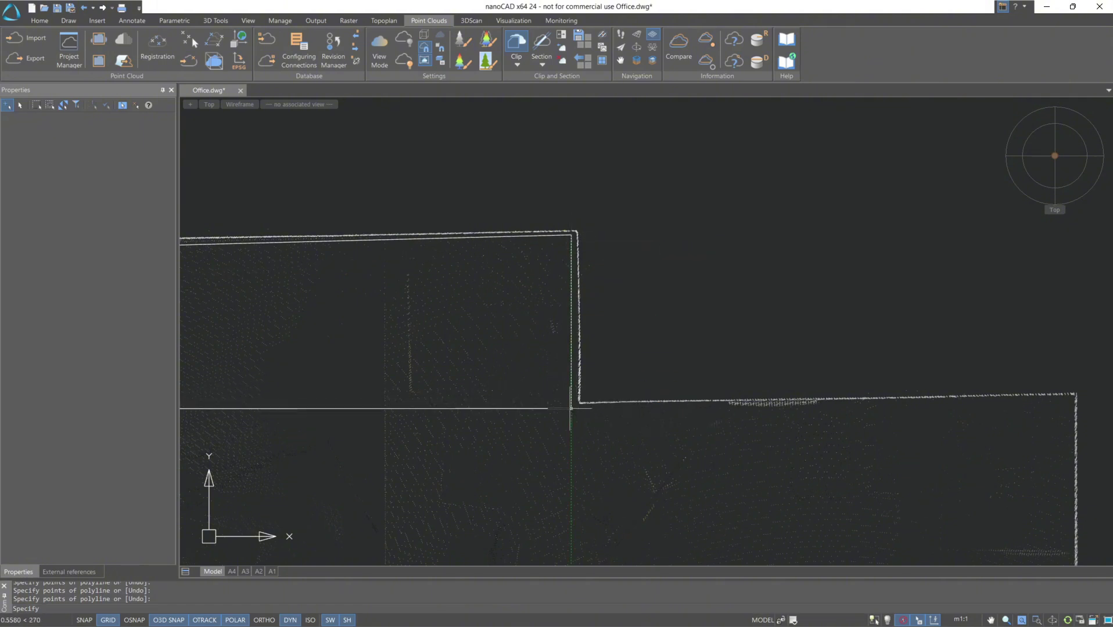
pyautogui.click(572, 408)
pyautogui.moveTo(1079, 398); pyautogui.dragTo(744, 378, button='middle')
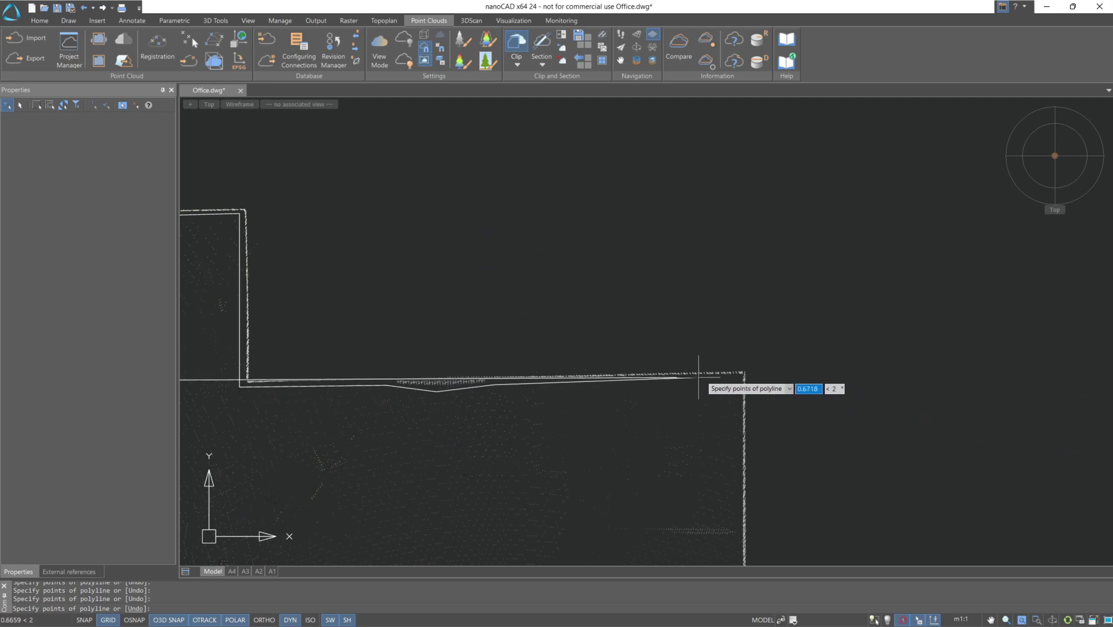
pyautogui.click(755, 373)
# - Run the polygon down the north office's east wall, following its small jog, to the east-west partition
pyautogui.scroll(5, 651, 393)
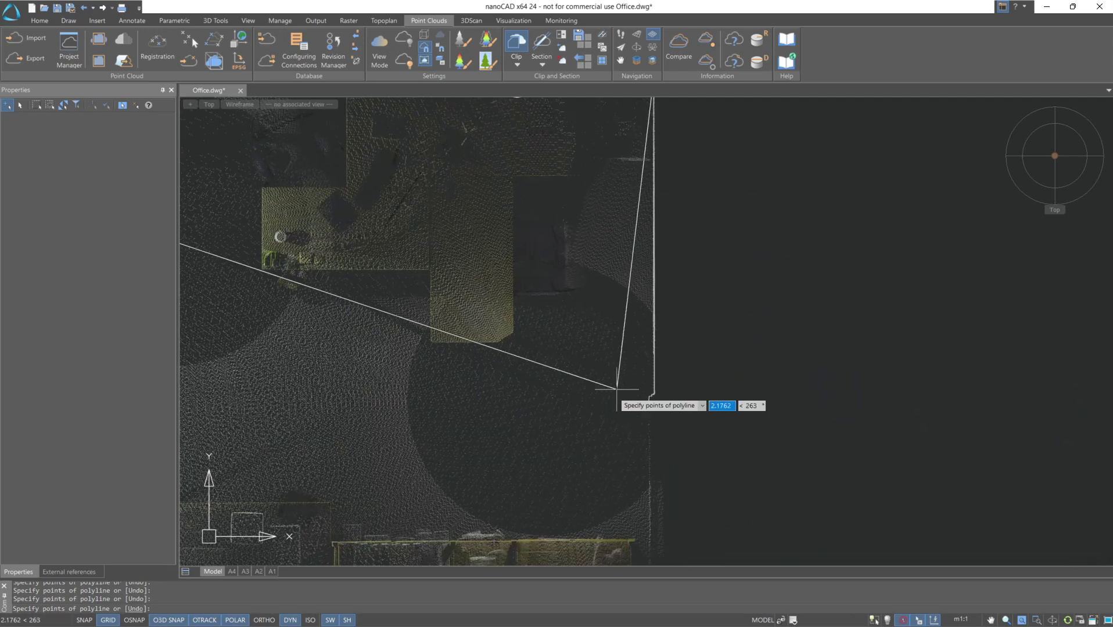
pyautogui.scroll(3, 656, 383)
pyautogui.click(686, 394)
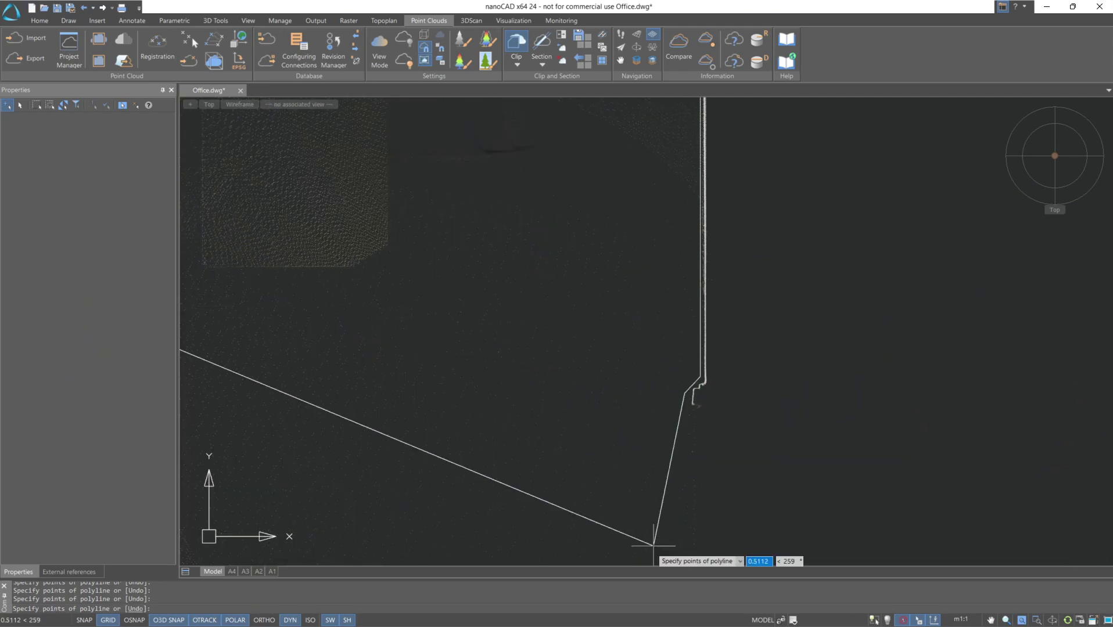
pyautogui.scroll(-3, 589, 164)
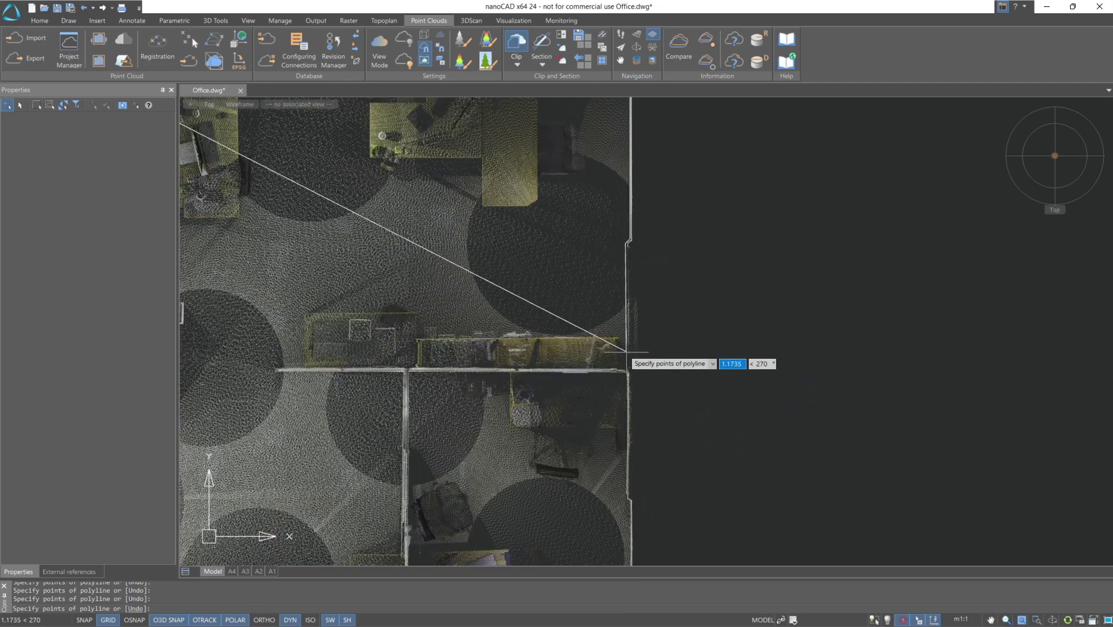
pyautogui.scroll(2, 628, 360)
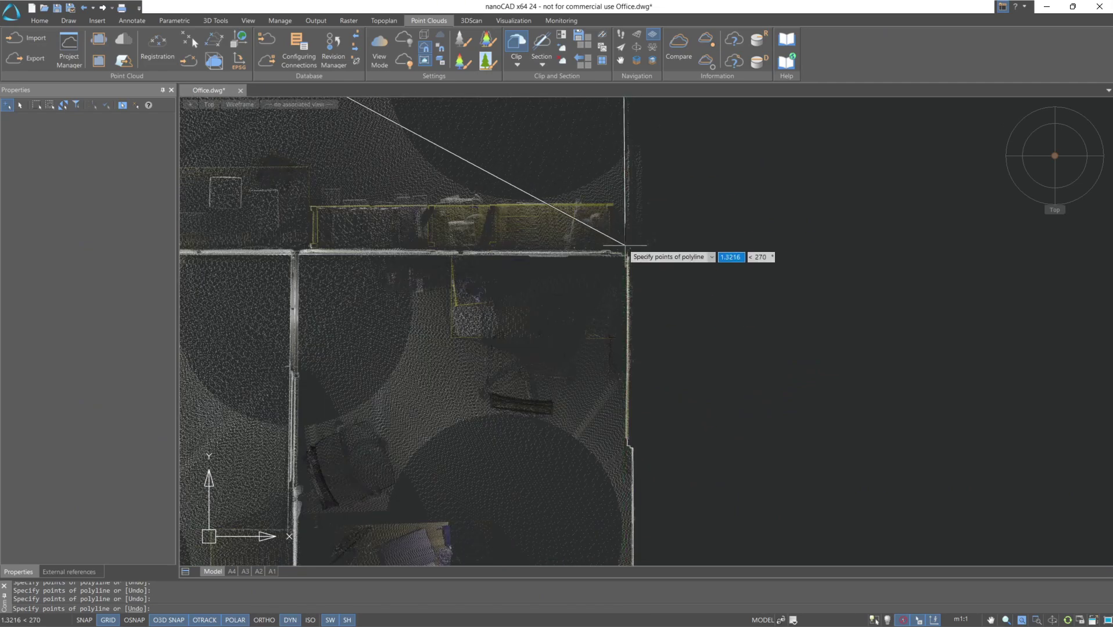
pyautogui.click(624, 246)
# - Wrap the polygon around the free west end of the partition and back along its south side to the north-south partition
pyautogui.moveTo(332, 246); pyautogui.dragTo(739, 250, button='middle')
pyautogui.click(499, 251)
pyautogui.scroll(3, 502, 275)
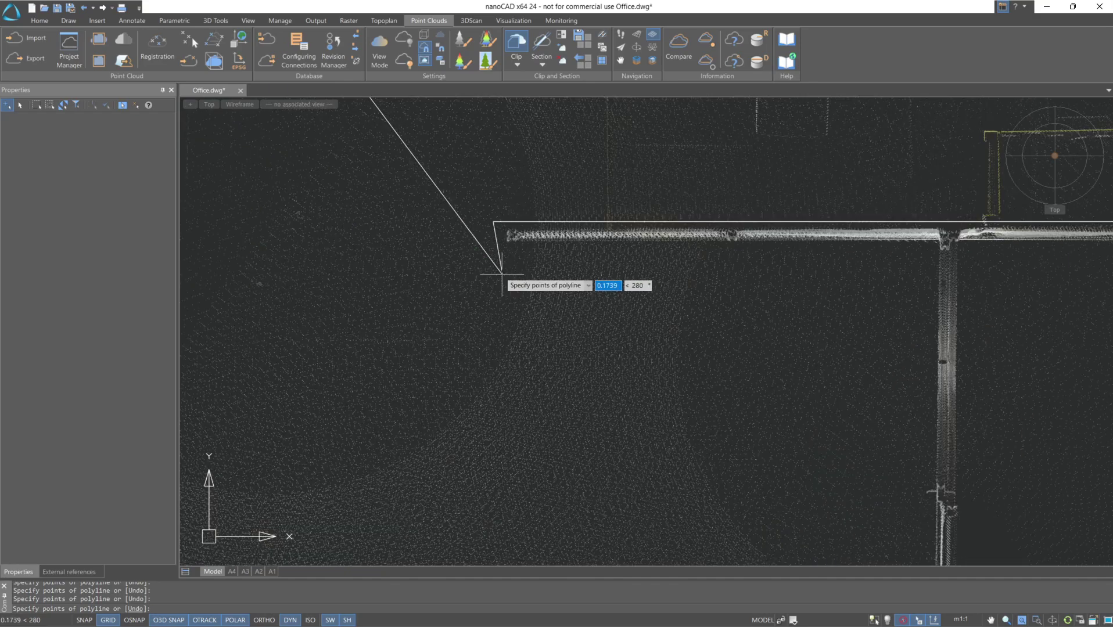
pyautogui.click(495, 250)
pyautogui.click(928, 247)
# - Continue the polygon down the west side of the north-south partition to the office's south wall
pyautogui.scroll(-4, 928, 247)
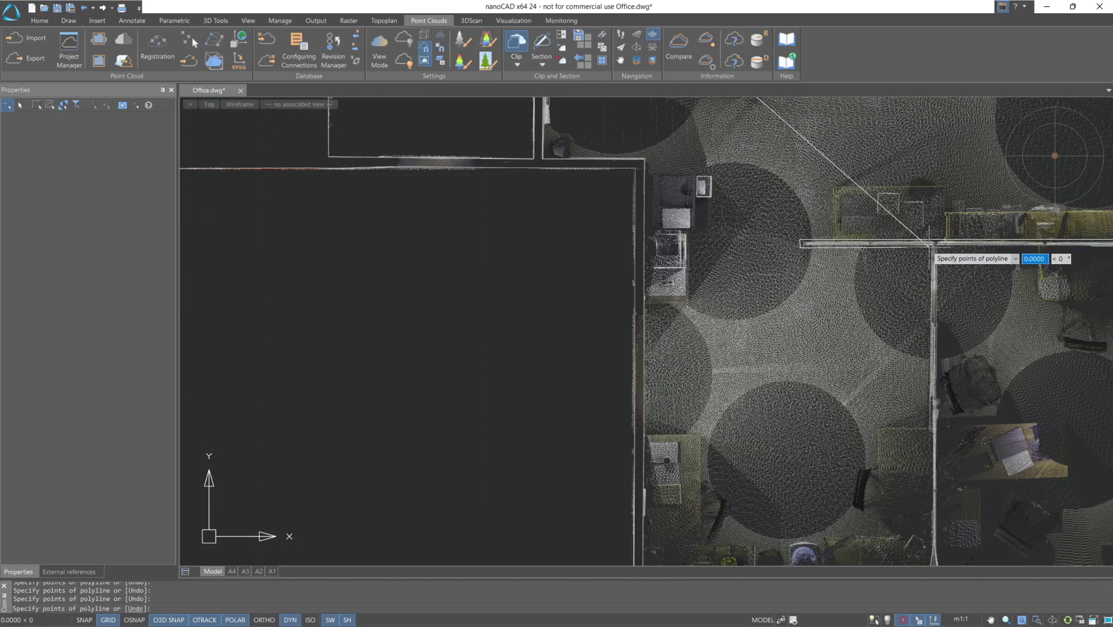
pyautogui.moveTo(928, 247); pyautogui.dragTo(655, 159, button='middle')
pyautogui.scroll(4, 668, 482)
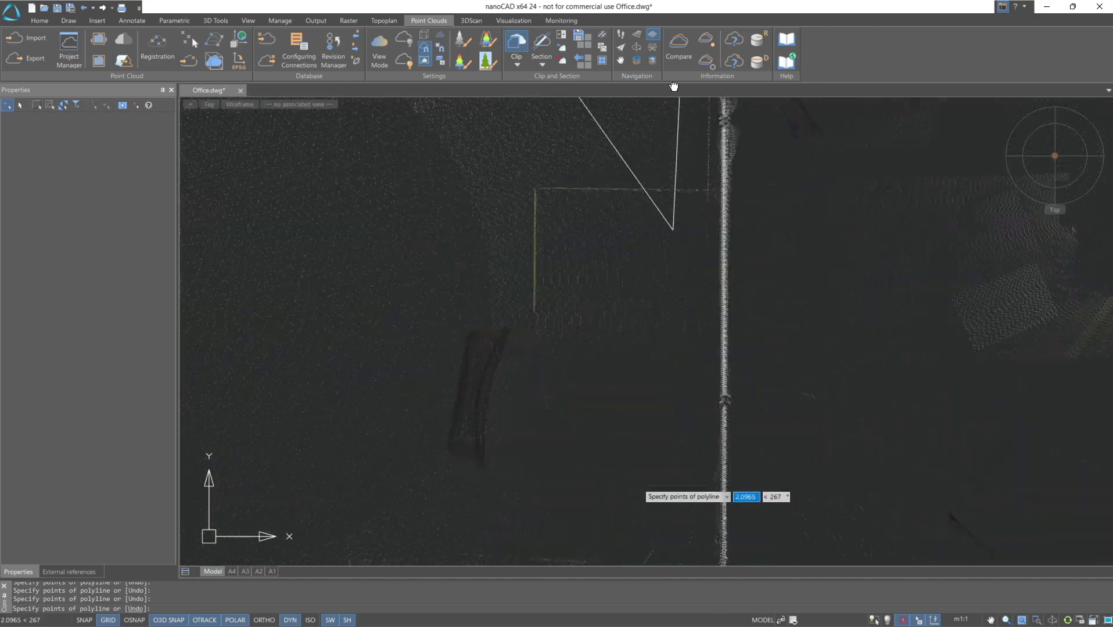
pyautogui.click(704, 537)
pyautogui.scroll(-2, 314, 500)
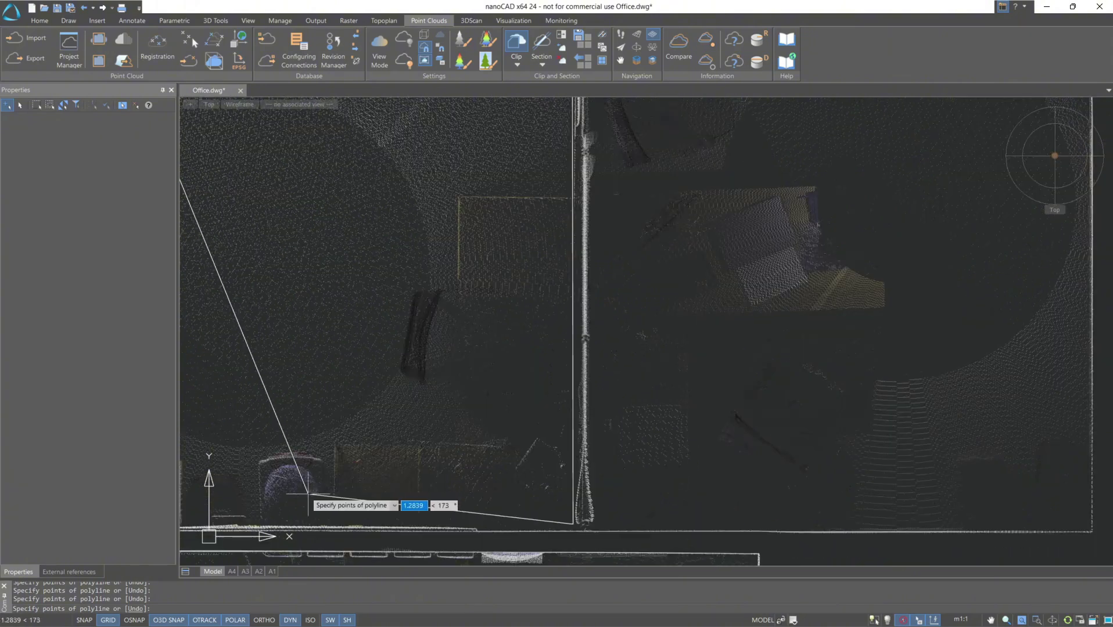
# - Run the polygon west along the north office's south wall to its southwest corner
pyautogui.moveTo(311, 498); pyautogui.dragTo(568, 385, button='middle')
pyautogui.moveTo(383, 407); pyautogui.dragTo(692, 385, button='middle')
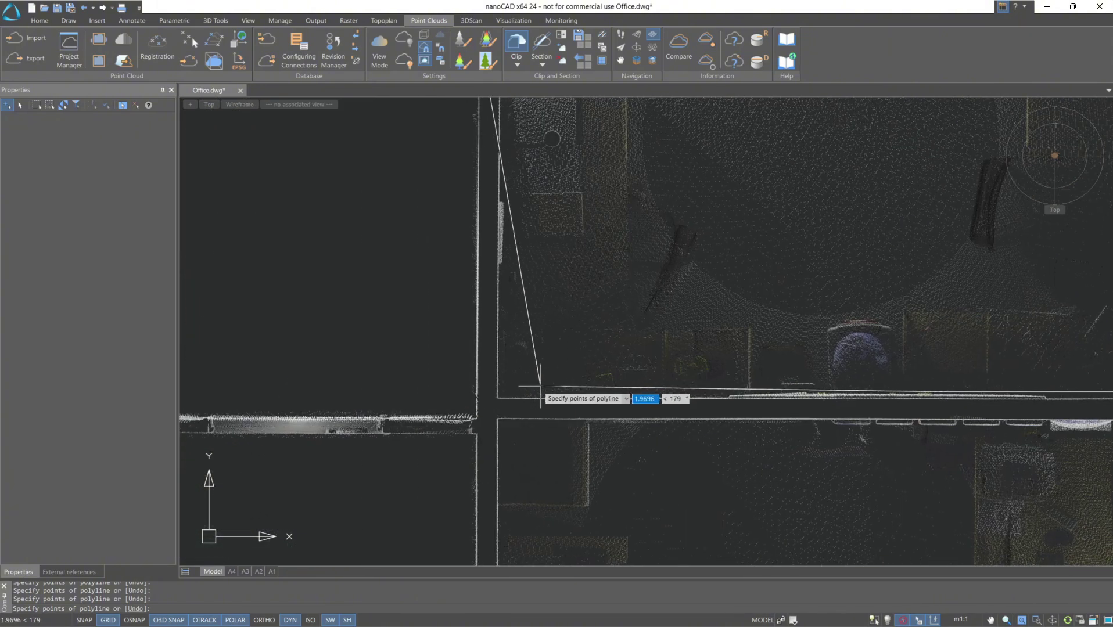
pyautogui.scroll(3, 504, 393)
pyautogui.click(499, 387)
# - Continue the polygon up the north office's west wall, follow the step west to the inner corner, and apply the inside clip
pyautogui.scroll(-4, 504, 226)
pyautogui.moveTo(504, 226); pyautogui.dragTo(531, 325, button='middle')
pyautogui.moveTo(579, 143); pyautogui.dragTo(552, 400, button='middle')
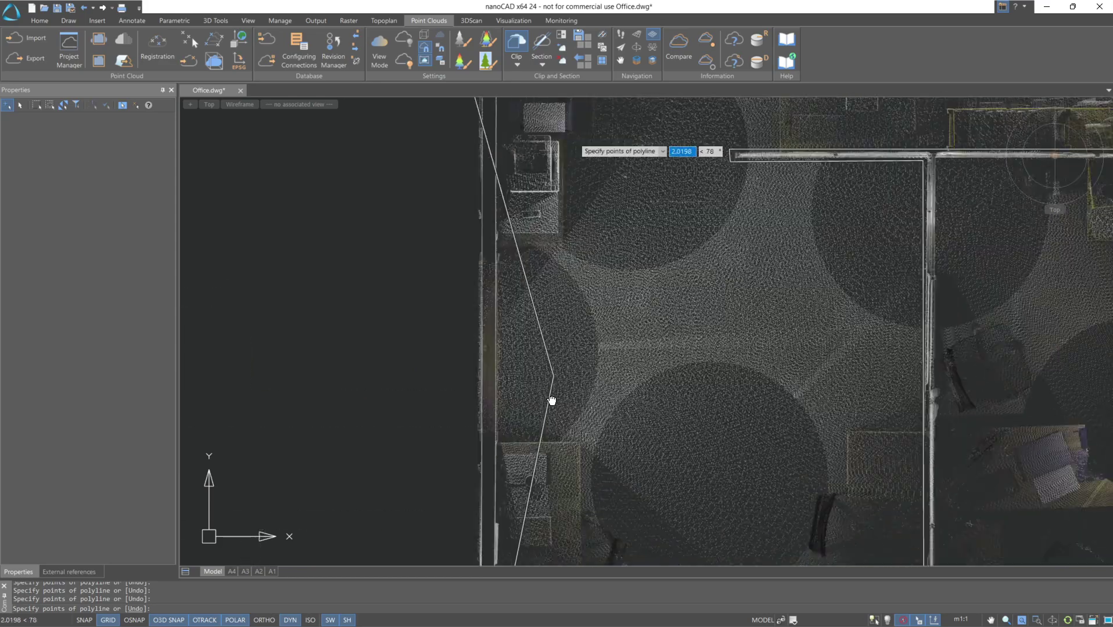
pyautogui.moveTo(531, 210); pyautogui.dragTo(529, 409, button='middle')
pyautogui.scroll(4, 498, 243)
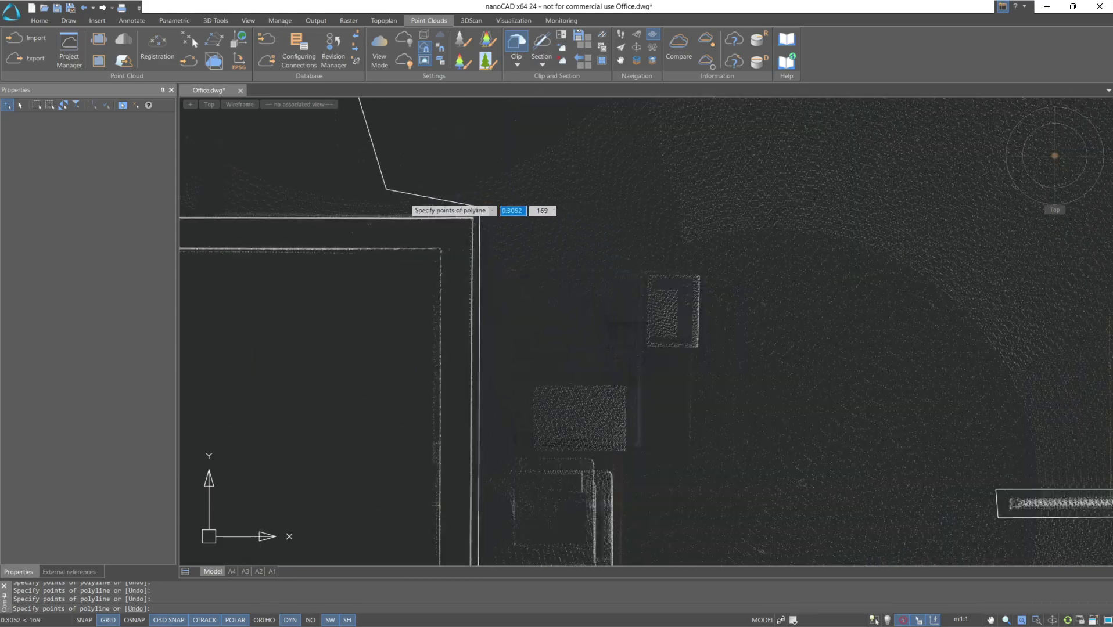
pyautogui.moveTo(386, 190); pyautogui.dragTo(704, 288, button='middle')
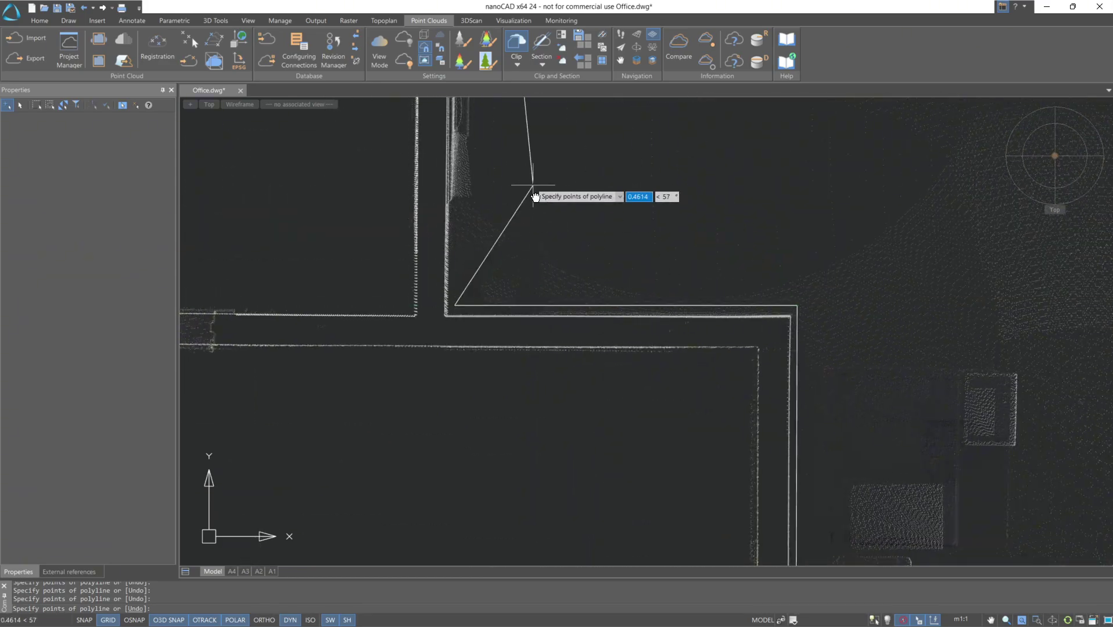
pyautogui.scroll(-5, 511, 250)
pyautogui.press('Return')
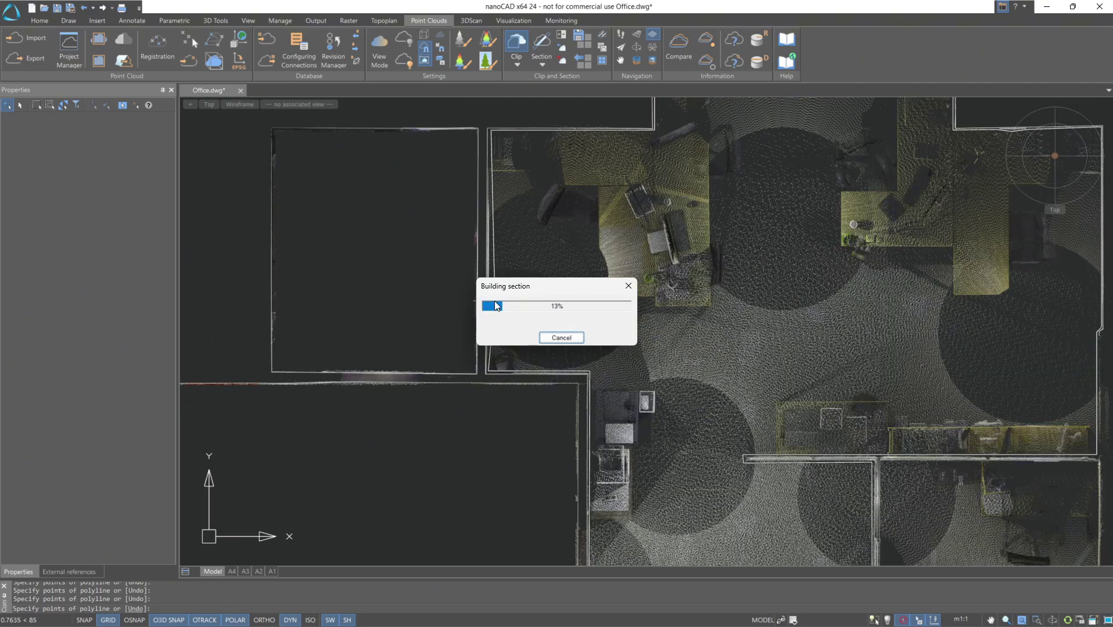
# - Start an inside-clip polygon in the small room east of the partition, running along its south wall to the southeast corner
pyautogui.scroll(-4, 548, 314)
pyautogui.moveTo(699, 487); pyautogui.dragTo(570, 224, button='middle')
pyautogui.scroll(5, 570, 224)
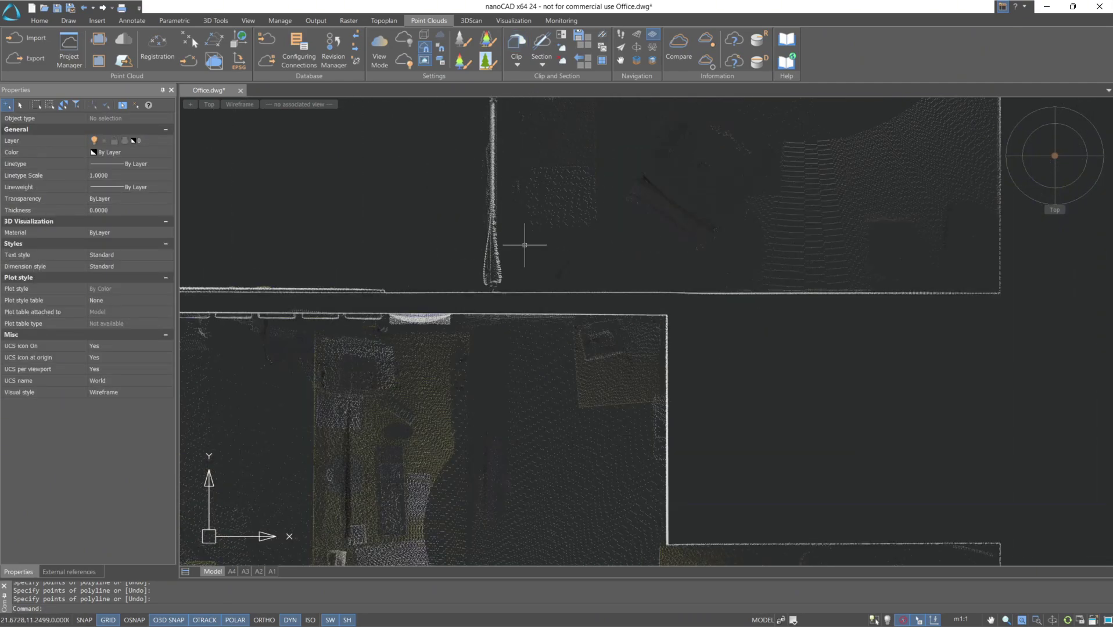
pyautogui.press('Return')
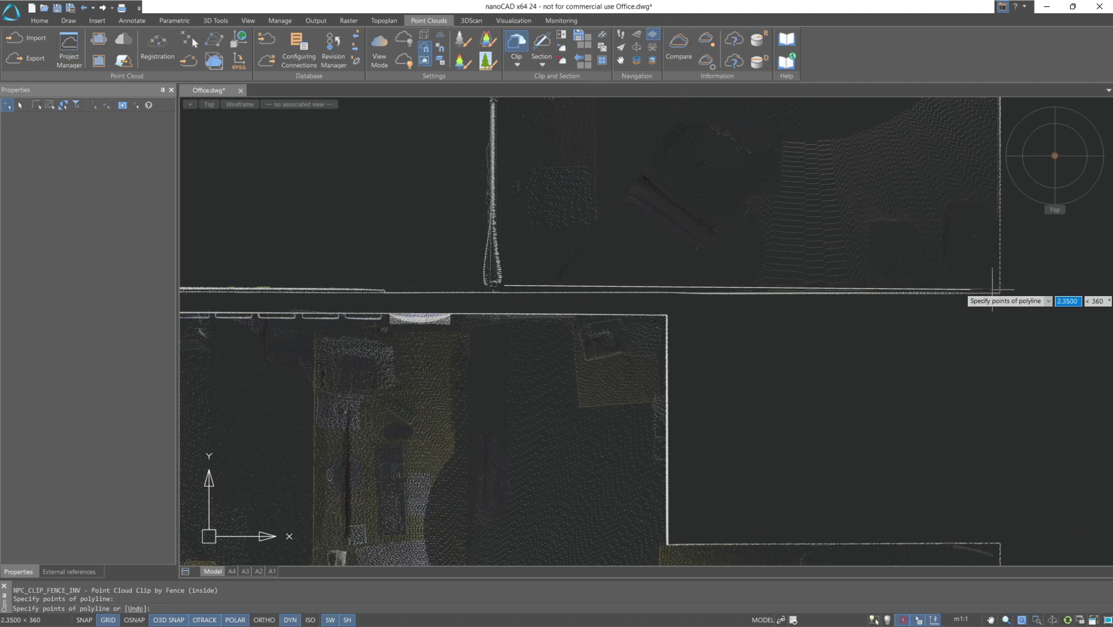
pyautogui.click(992, 289)
# - Continue the polygon up the small room's east wall, following its jog, to the northeast corner
pyautogui.scroll(-3, 918, 185)
pyautogui.scroll(8, 845, 256)
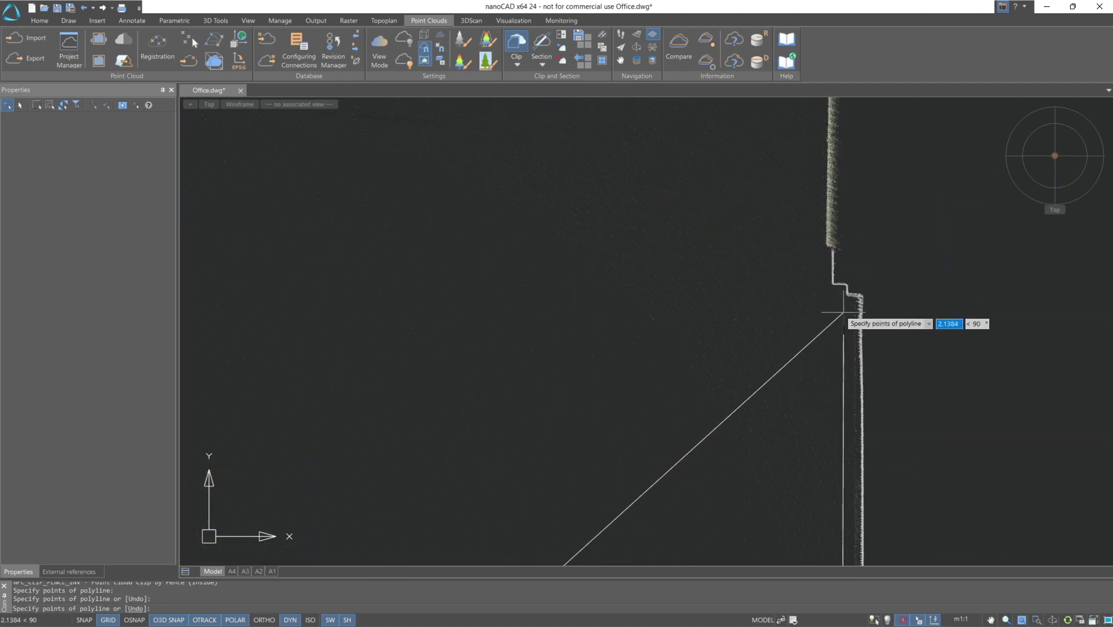
pyautogui.click(844, 313)
pyautogui.scroll(-4, 805, 296)
pyautogui.scroll(6, 754, 262)
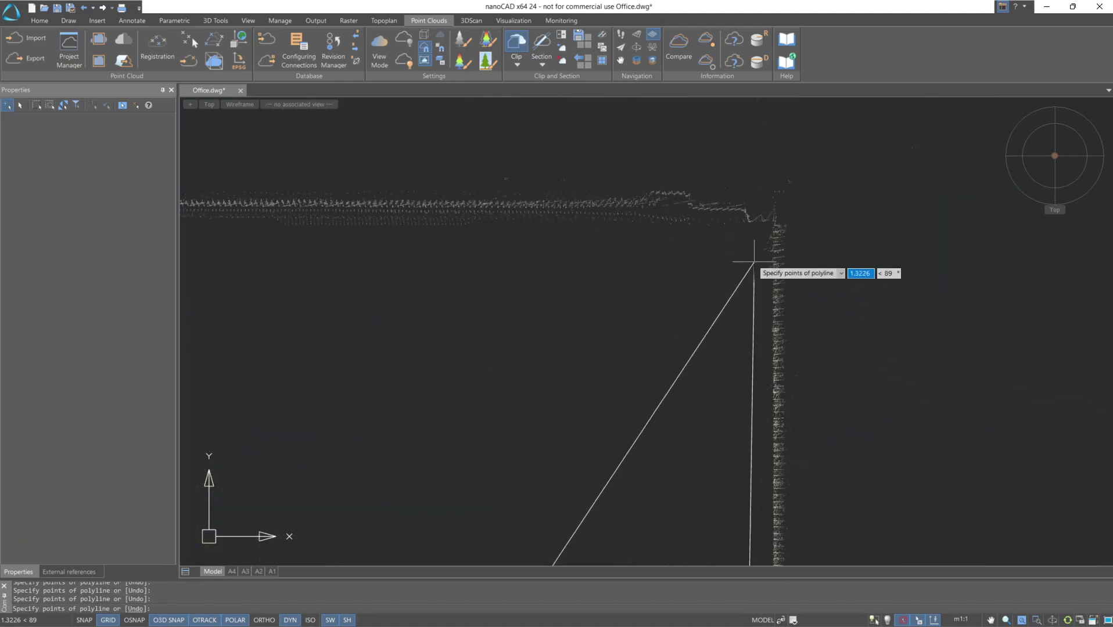
pyautogui.click(754, 262)
# - Run the polygon west along the small room's north wall, down the partition's east side, and apply the inside clip
pyautogui.scroll(-3, 756, 232)
pyautogui.scroll(5, 366, 229)
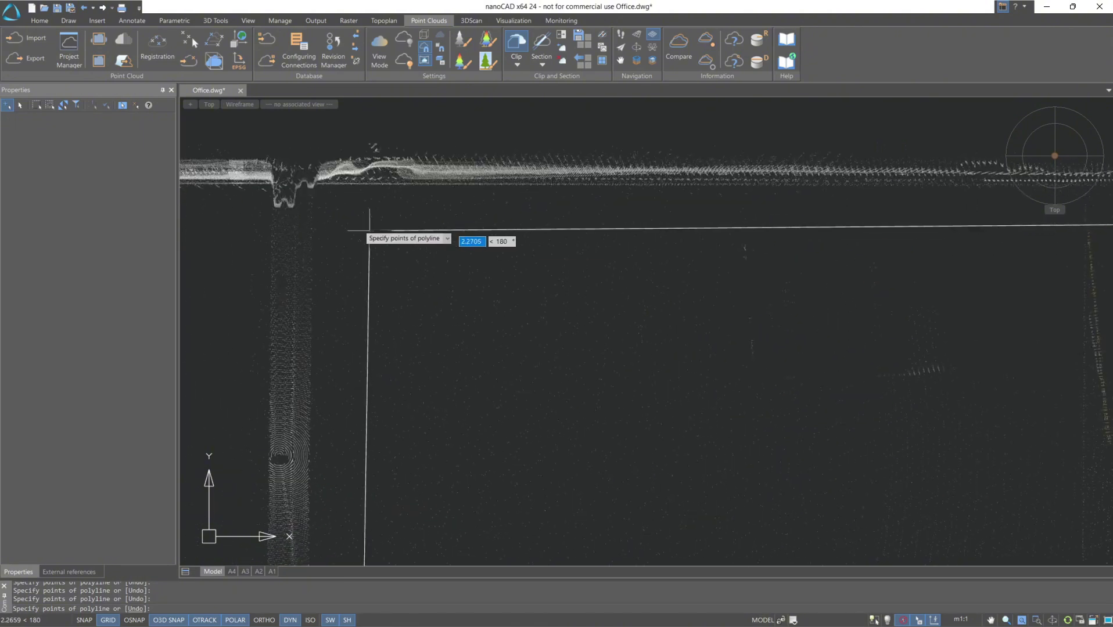
pyautogui.click(329, 205)
pyautogui.scroll(-5, 343, 233)
pyautogui.moveTo(402, 426); pyautogui.dragTo(448, 105, button='middle')
pyautogui.scroll(4, 430, 499)
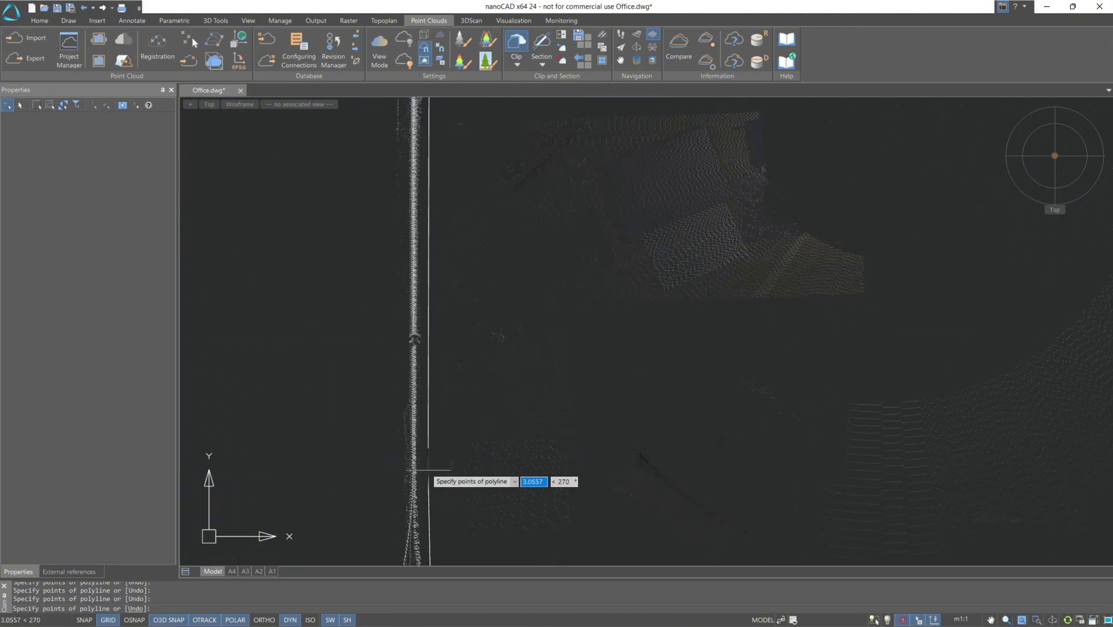
pyautogui.press('Return')
pyautogui.scroll(-6, 427, 456)
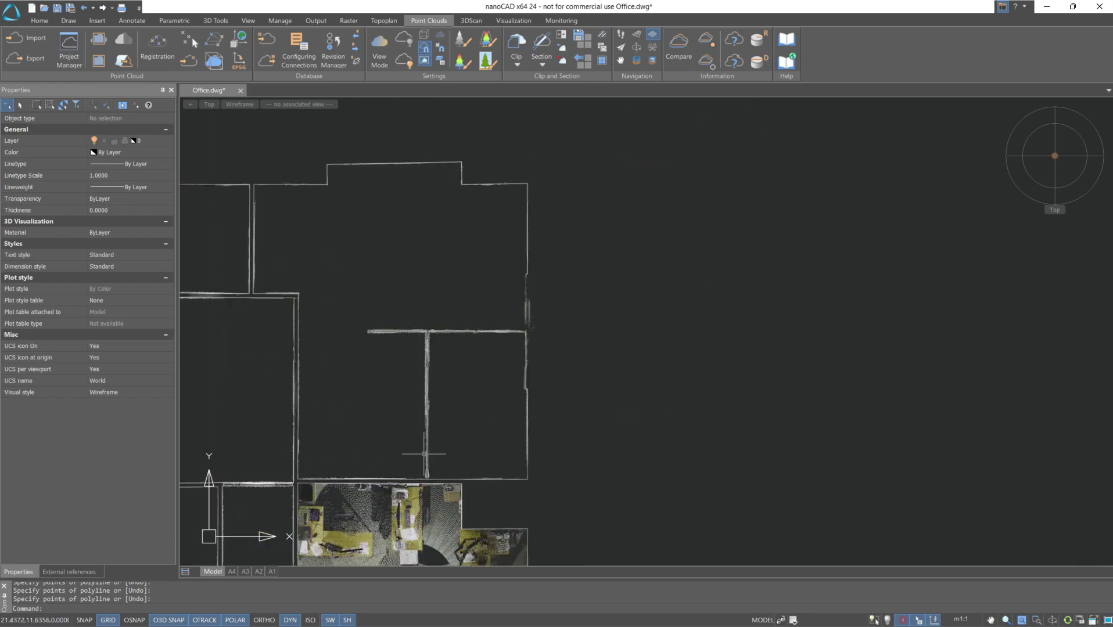
# - Start an inside-clip polygon at the northwest corner of the office directly south, running along its north wall to the northeast corner
pyautogui.moveTo(426, 455); pyautogui.dragTo(529, 198, button='middle')
pyautogui.press('Return')
pyautogui.scroll(7, 403, 230)
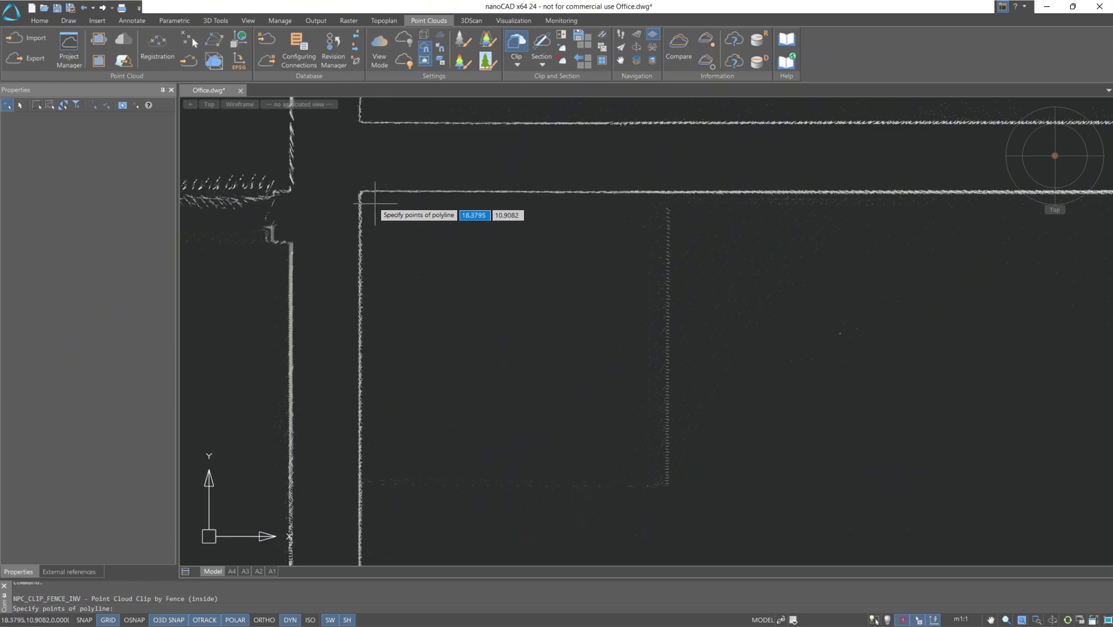
pyautogui.click(373, 203)
pyautogui.scroll(-5, 752, 225)
pyautogui.moveTo(987, 224); pyautogui.dragTo(654, 250, button='middle')
pyautogui.scroll(3, 655, 250)
pyautogui.scroll(3, 634, 250)
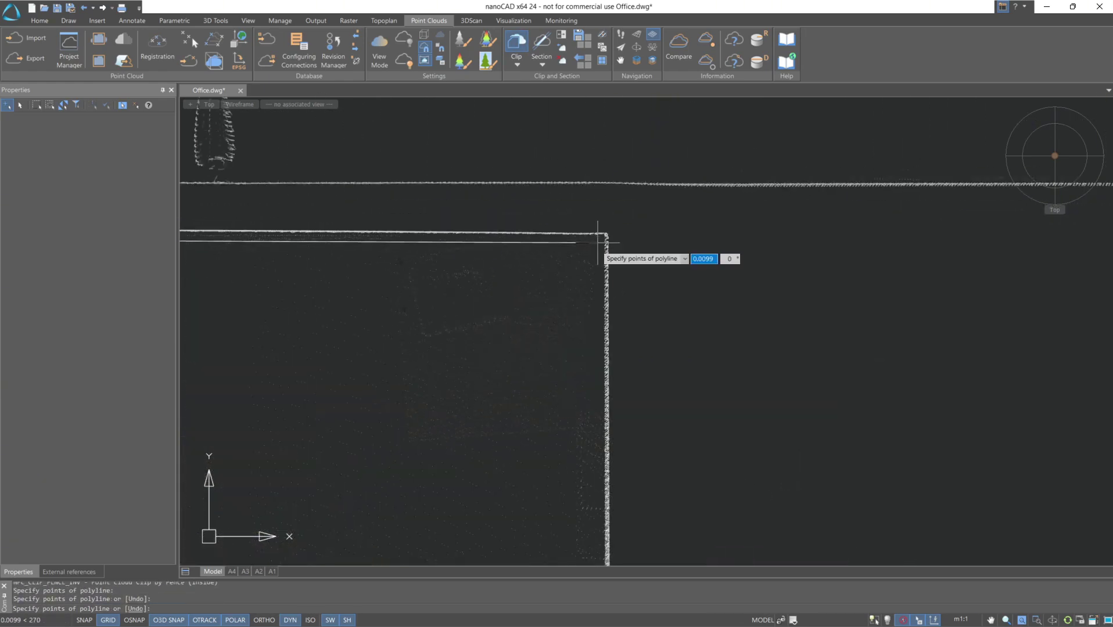
# - Continue the polygon down around the office's inner corner and east along the stepped wall to the outer northeast corner
pyautogui.moveTo(577, 498); pyautogui.dragTo(588, 224, button='middle')
pyautogui.click(609, 430)
pyautogui.scroll(5, 634, 438)
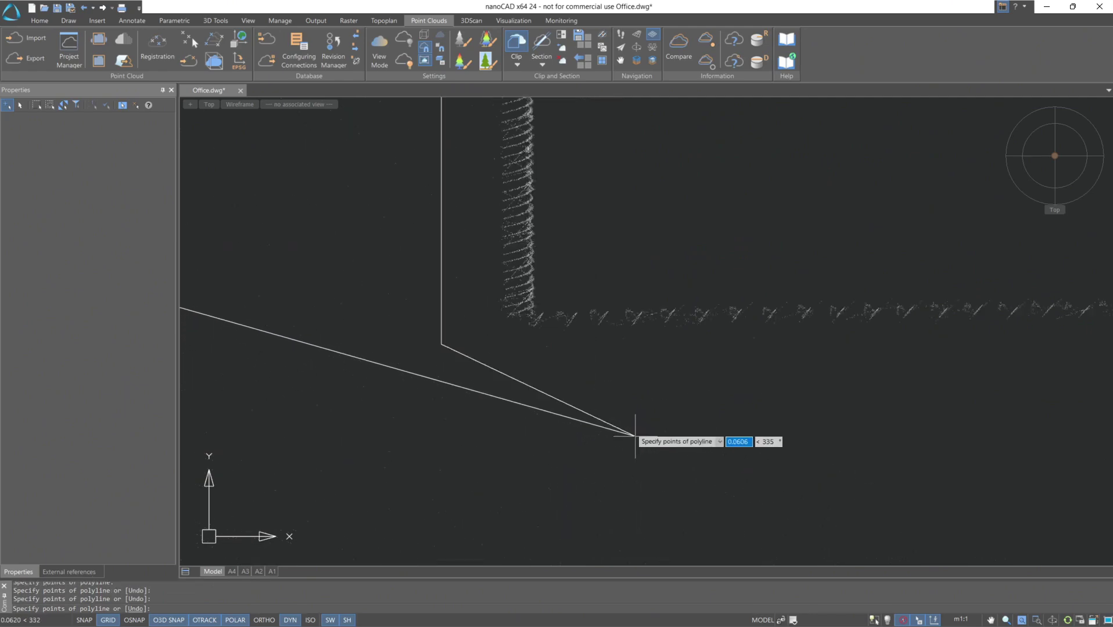
pyautogui.click(522, 383)
pyautogui.scroll(-6, 703, 381)
pyautogui.moveTo(874, 382); pyautogui.dragTo(601, 366, button='middle')
pyautogui.scroll(4, 715, 367)
pyautogui.click(826, 354)
pyautogui.scroll(-5, 815, 469)
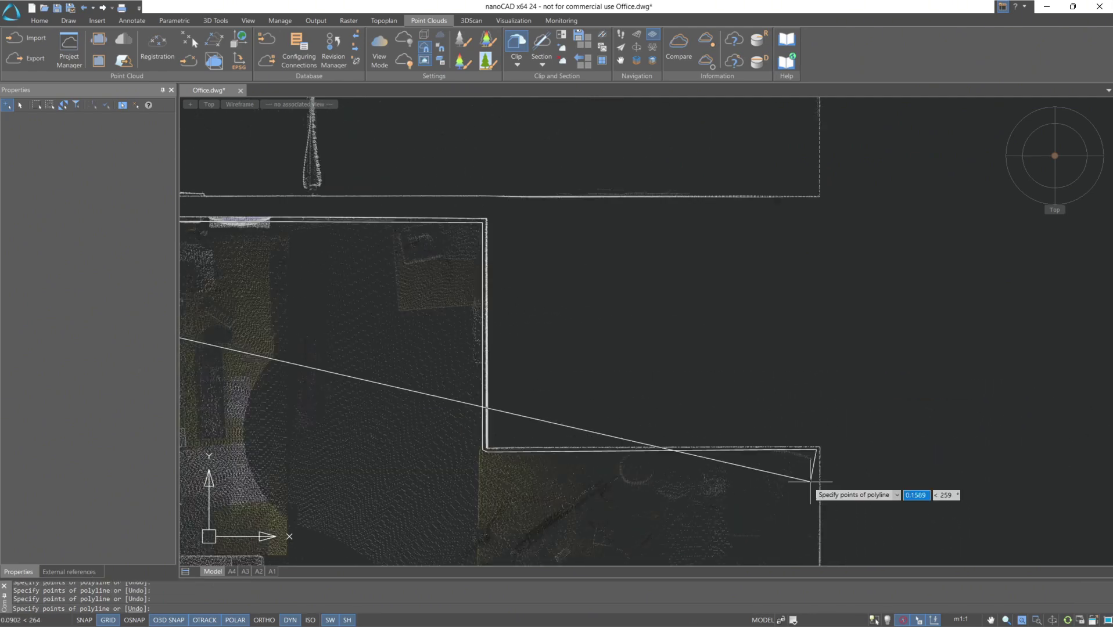
# - Run the polygon down the office's east wall, following its jog, to the southeast corner
pyautogui.moveTo(810, 481); pyautogui.dragTo(748, 220, button='middle')
pyautogui.moveTo(733, 518); pyautogui.dragTo(707, 174, button='middle')
pyautogui.scroll(5, 729, 266)
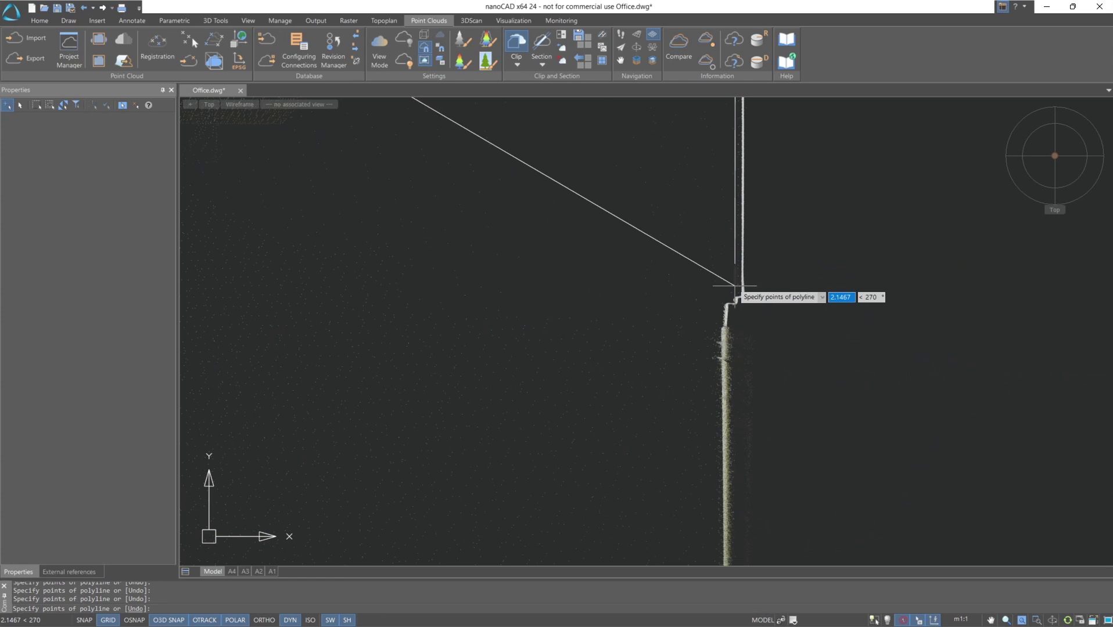
pyautogui.click(735, 286)
pyautogui.moveTo(685, 463); pyautogui.dragTo(665, 136, button='middle')
pyautogui.moveTo(663, 512); pyautogui.dragTo(651, 216, button='middle')
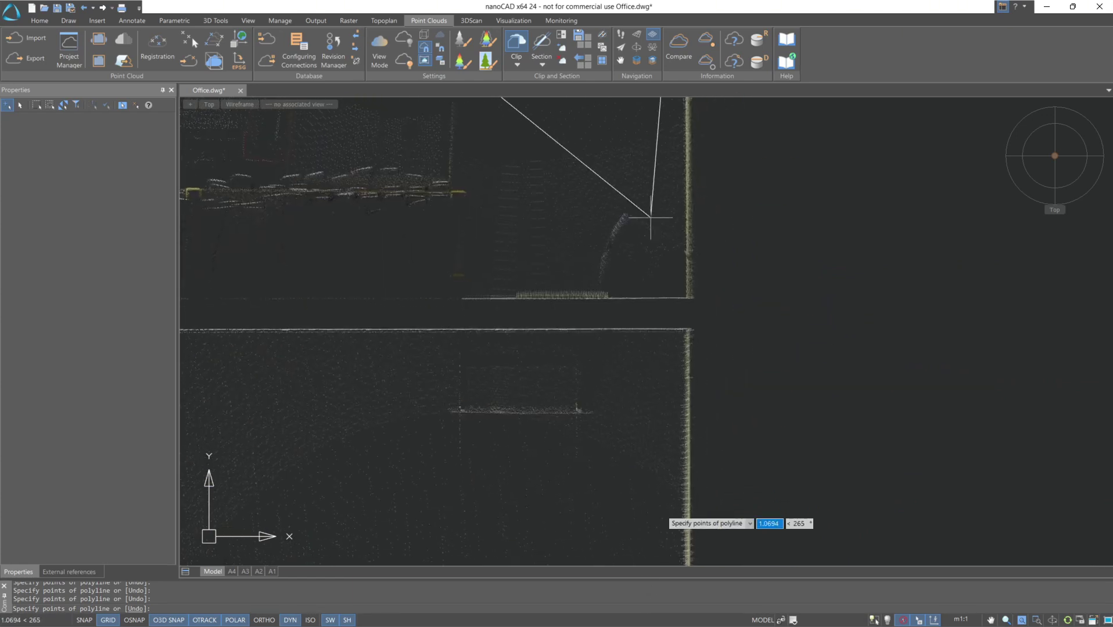
pyautogui.scroll(5, 690, 291)
pyautogui.click(661, 292)
# - Continue the polygon west along the office's south wall to the southwest corner
pyautogui.scroll(-4, 317, 298)
pyautogui.moveTo(318, 298); pyautogui.dragTo(895, 321, button='middle')
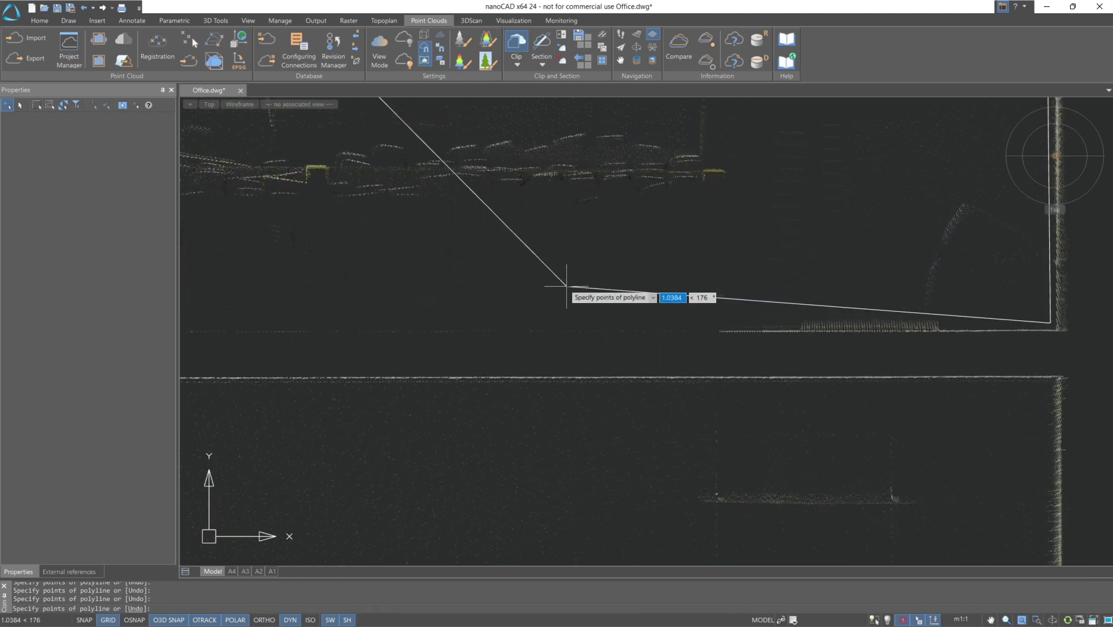
pyautogui.click(559, 323)
pyautogui.moveTo(559, 323); pyautogui.dragTo(884, 324, button='middle')
pyautogui.moveTo(377, 314); pyautogui.dragTo(767, 301, button='middle')
pyautogui.moveTo(428, 311); pyautogui.dragTo(721, 327, button='middle')
pyautogui.scroll(-4, 721, 327)
pyautogui.scroll(5, 409, 324)
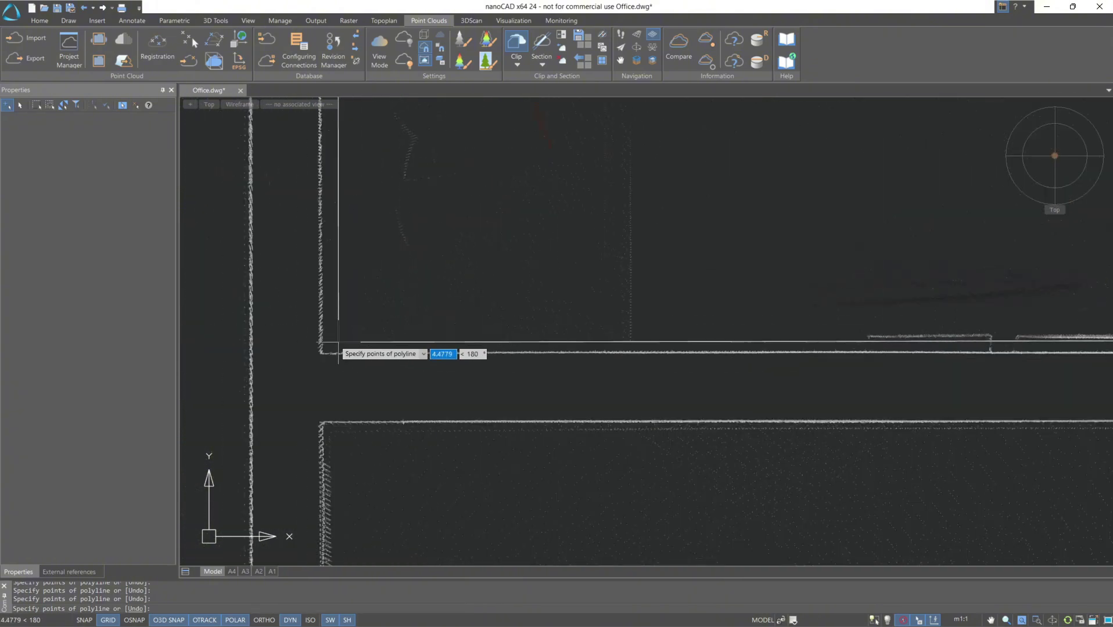
pyautogui.click(322, 353)
# - Close the polygon up the office's west wall toward its starting corner and apply the inside clip
pyautogui.scroll(-3, 382, 240)
pyautogui.moveTo(381, 239); pyautogui.dragTo(410, 465, button='middle')
pyautogui.moveTo(448, 279); pyautogui.dragTo(486, 461, button='middle')
pyautogui.scroll(-5, 494, 432)
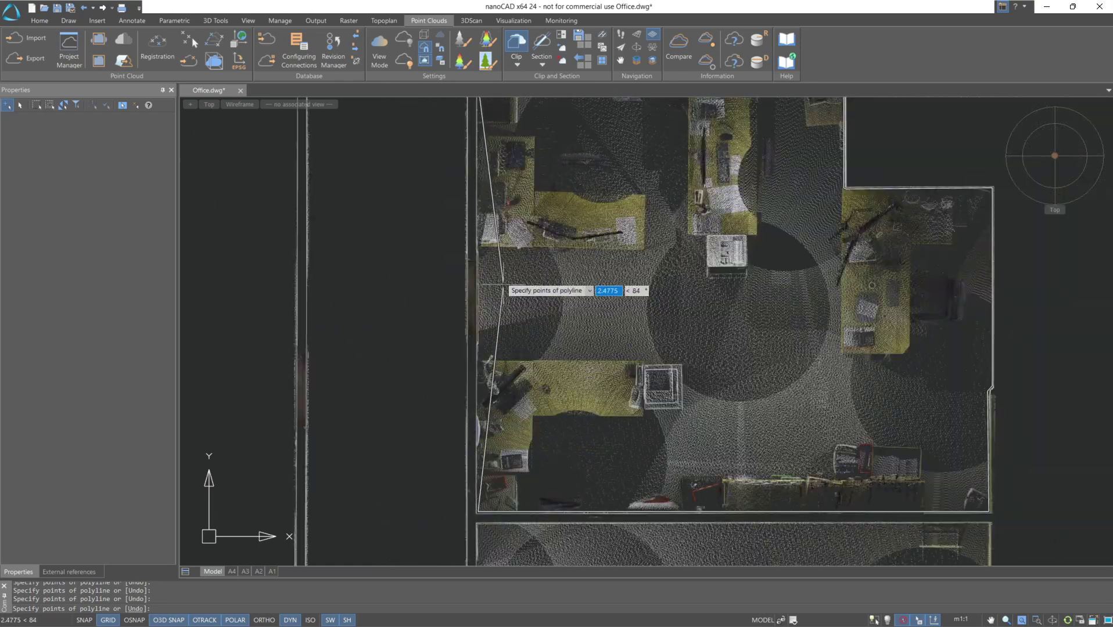
pyautogui.scroll(-2, 499, 256)
pyautogui.moveTo(500, 244); pyautogui.dragTo(503, 484, button='middle')
pyautogui.scroll(5, 429, 487)
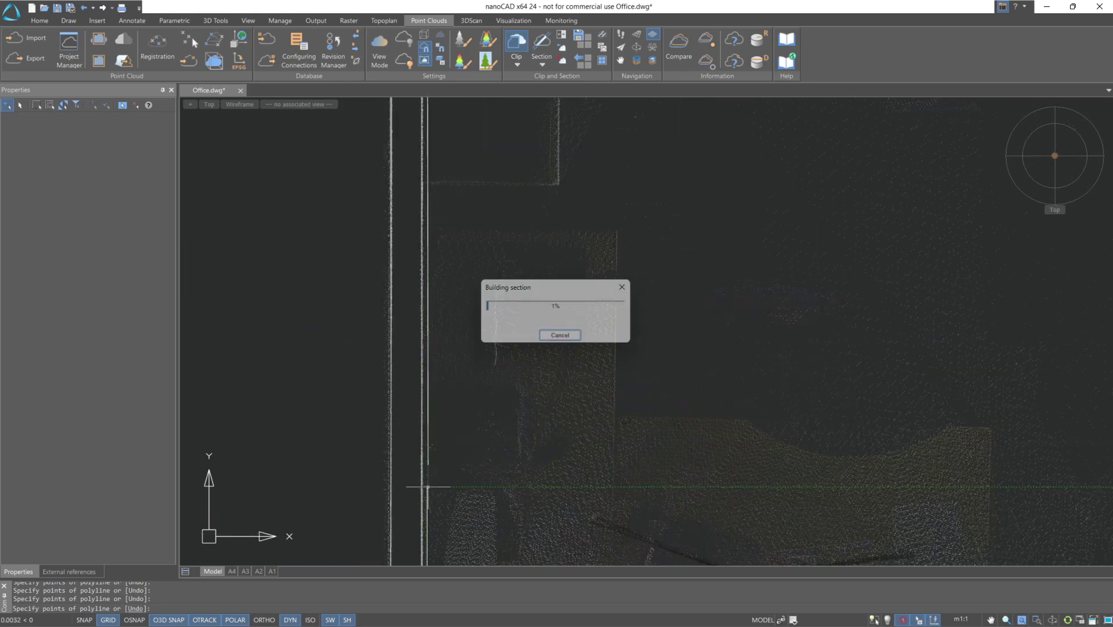
# - Start an inside-clip polygon in the small southwest room with the red cushions, running along its south wall to the southeast corner
pyautogui.scroll(-7, 428, 487)
pyautogui.moveTo(428, 487); pyautogui.dragTo(484, 174, button='middle')
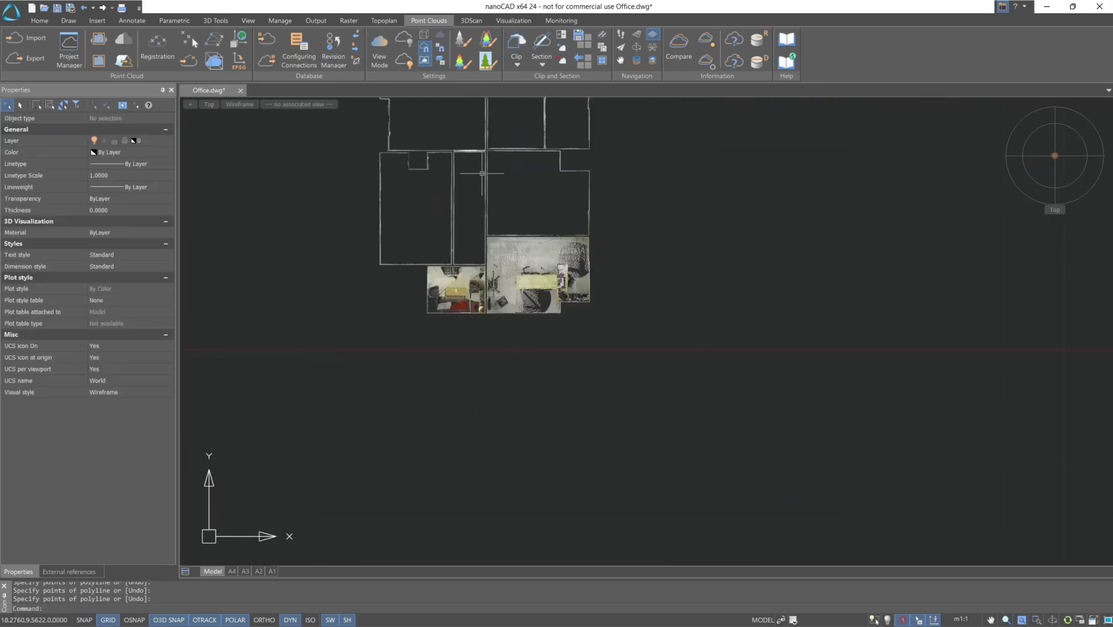
pyautogui.scroll(3, 485, 236)
pyautogui.moveTo(321, 482); pyautogui.dragTo(402, 279, button='middle')
pyautogui.scroll(3, 401, 279)
pyautogui.press('Return')
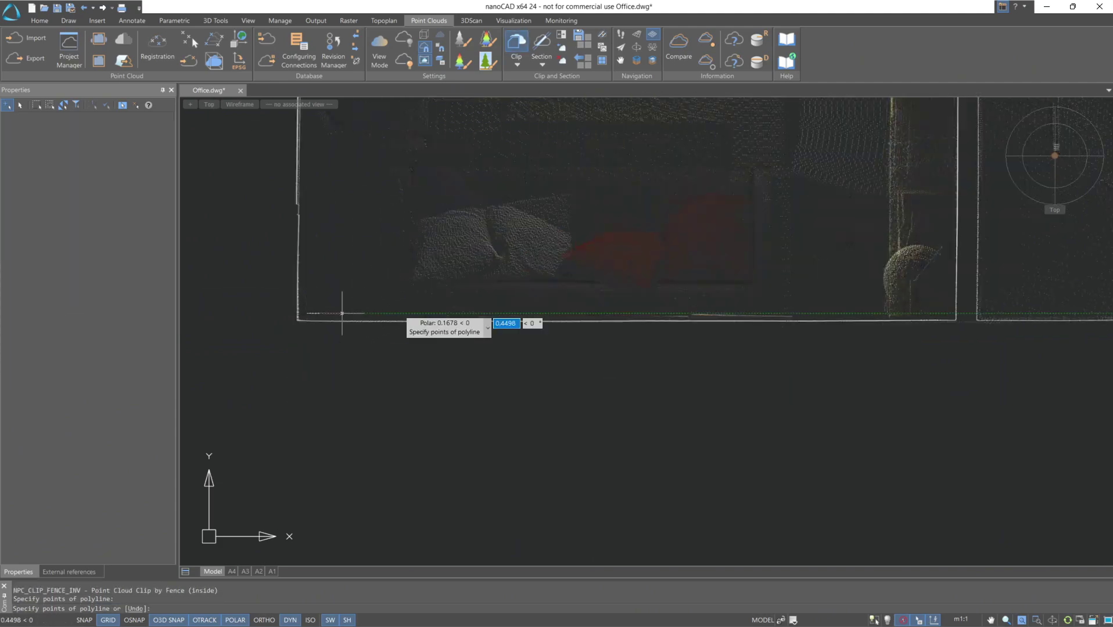
pyautogui.click(949, 314)
# - Continue the polygon up the small southwest room's east wall, west along its north wall, and apply the inside clip
pyautogui.scroll(4, 837, 349)
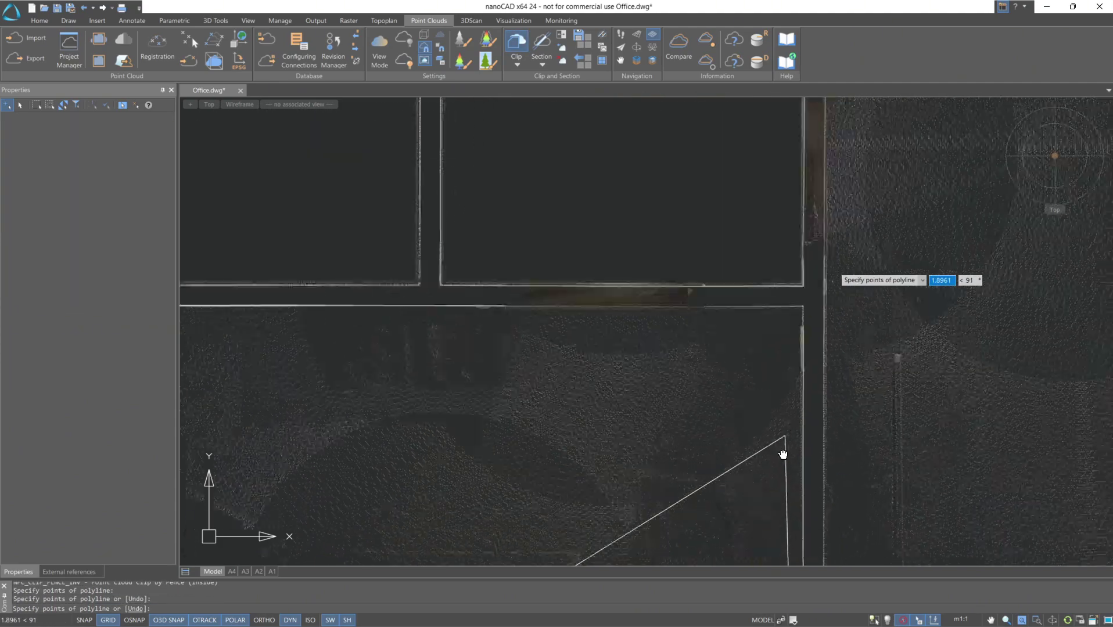
pyautogui.click(794, 315)
pyautogui.moveTo(449, 348); pyautogui.dragTo(1100, 353, button='middle')
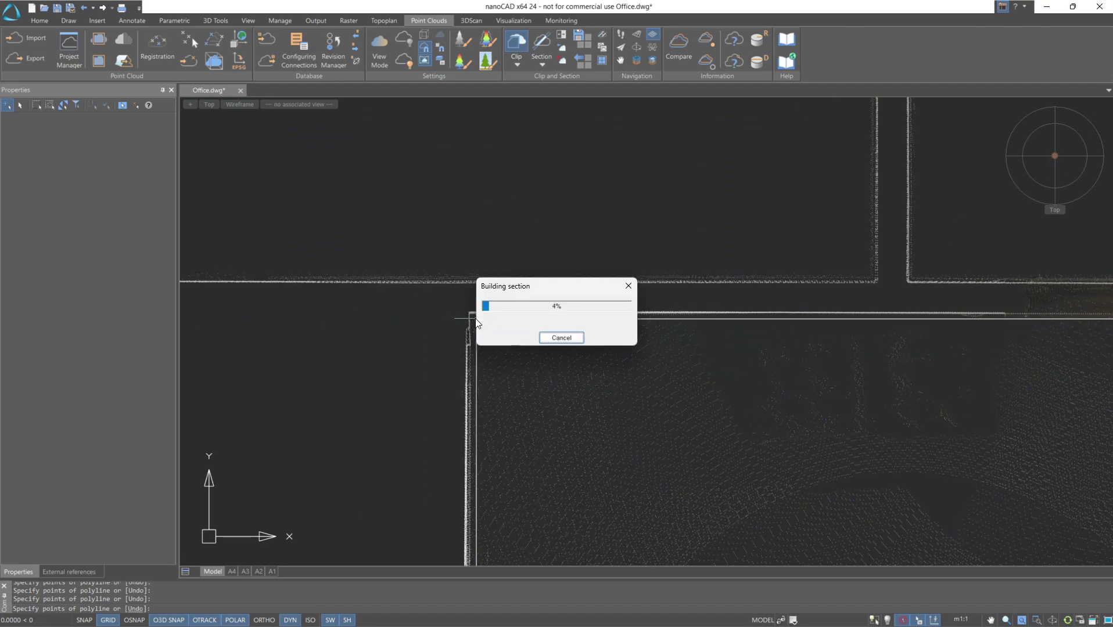
# - Start an inside-clip polygon at the southwest corner of the remaining southeast room, running east along its south wall to the step
pyautogui.moveTo(838, 353); pyautogui.dragTo(405, 279, button='middle')
pyautogui.scroll(-7, 405, 278)
pyautogui.moveTo(549, 323); pyautogui.dragTo(445, 311, button='middle')
pyautogui.scroll(4, 435, 410)
pyautogui.scroll(3, 425, 419)
pyautogui.click(421, 422)
pyautogui.scroll(-1, 972, 370)
pyautogui.moveTo(971, 371); pyautogui.dragTo(377, 372, button='middle')
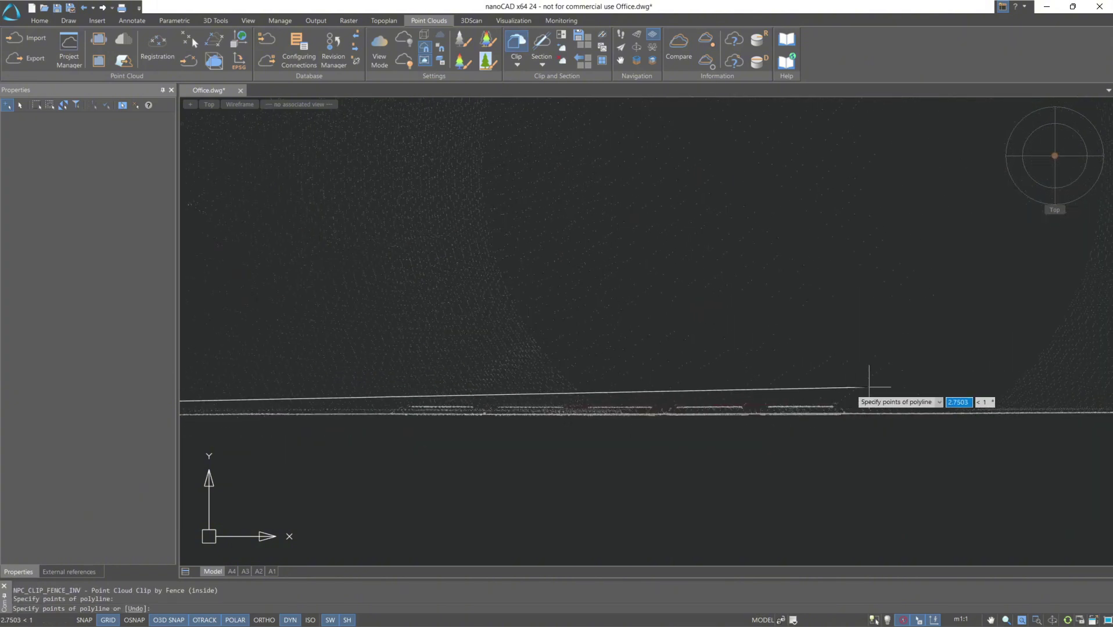
pyautogui.moveTo(869, 385); pyautogui.dragTo(327, 412, button='middle')
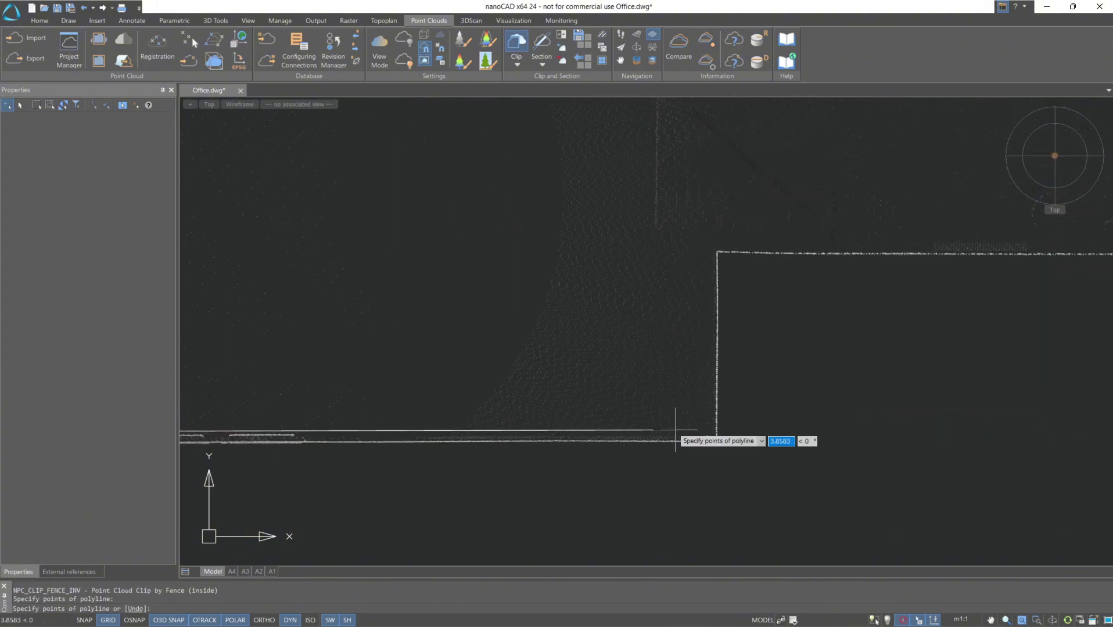
# - Take the polygon up around the step's inner corner and east along the raised south wall to the southeast corner
pyautogui.click(710, 243)
pyautogui.moveTo(821, 246); pyautogui.dragTo(298, 323, button='middle')
pyautogui.scroll(3, 743, 294)
pyautogui.click(621, 349)
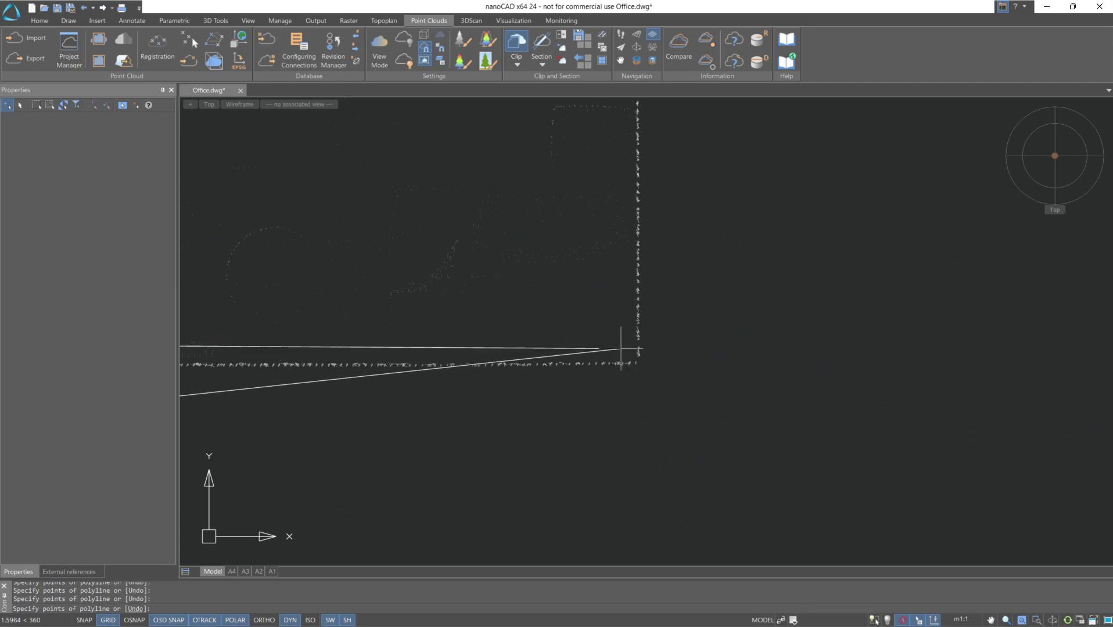
# - Continue the polygon up the southeast room's east wall, following its jog, to the northeast corner
pyautogui.moveTo(607, 116); pyautogui.dragTo(592, 296, button='middle')
pyautogui.scroll(-5, 598, 279)
pyautogui.moveTo(619, 131); pyautogui.dragTo(621, 340, button='middle')
pyautogui.scroll(3, 625, 339)
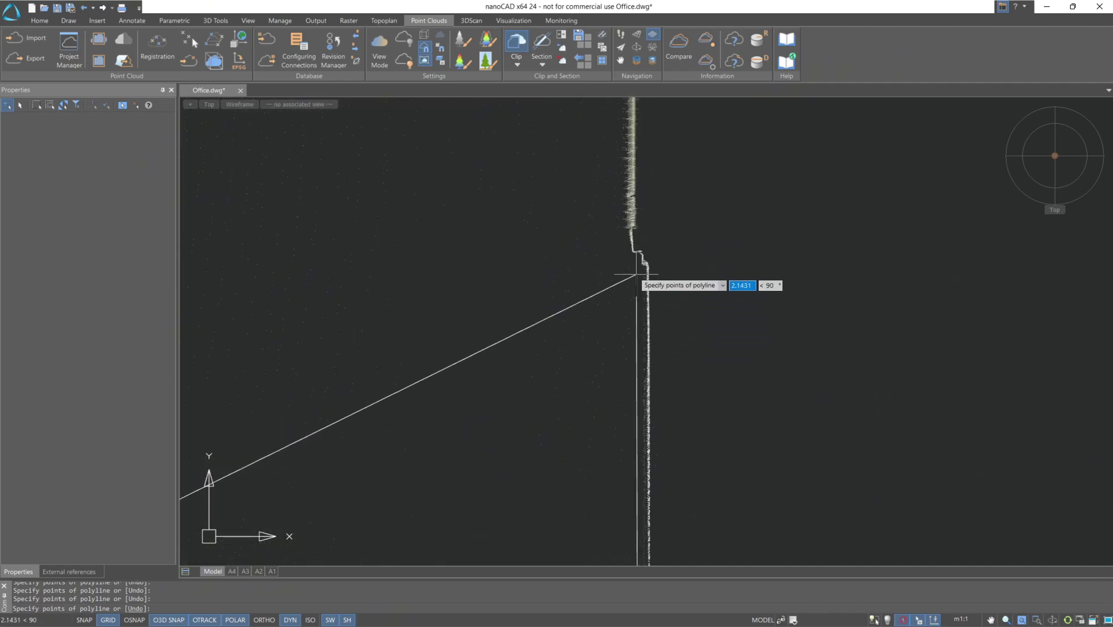
pyautogui.click(639, 273)
pyautogui.click(619, 246)
pyautogui.moveTo(571, 173); pyautogui.dragTo(550, 457, button='middle')
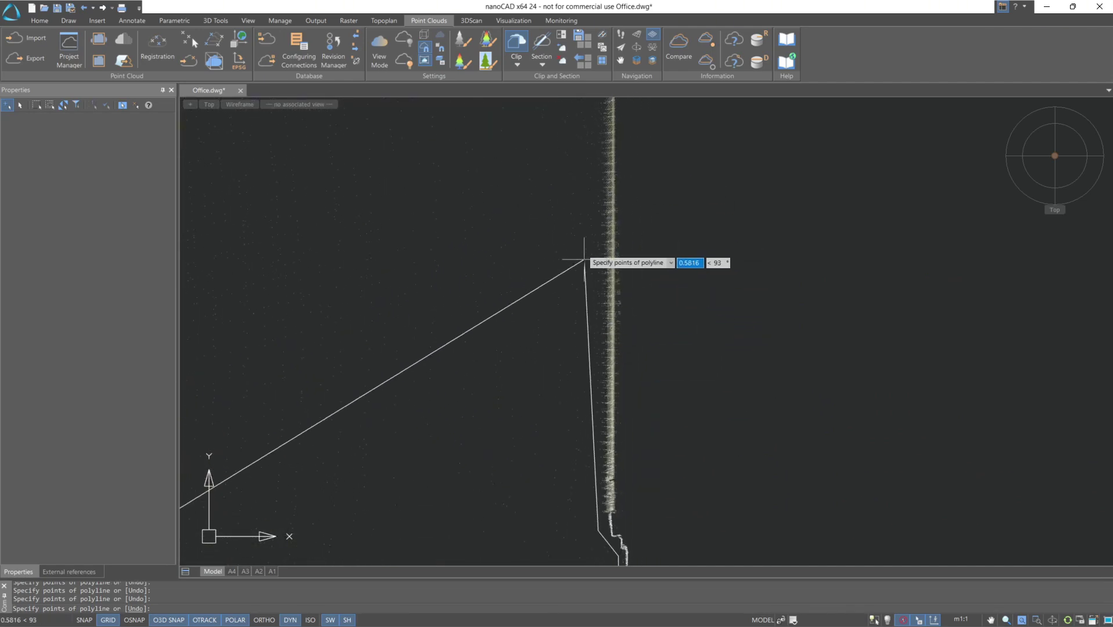
pyautogui.moveTo(598, 203); pyautogui.dragTo(570, 394, button='middle')
pyautogui.click(571, 123)
# - Run the polygon west along the southeast room's north wall to the northwest corner
pyautogui.moveTo(252, 184); pyautogui.dragTo(627, 288, button='middle')
pyautogui.scroll(-5, 430, 289)
pyautogui.moveTo(366, 279); pyautogui.dragTo(889, 298, button='middle')
pyautogui.scroll(3, 269, 302)
pyautogui.scroll(3, 264, 267)
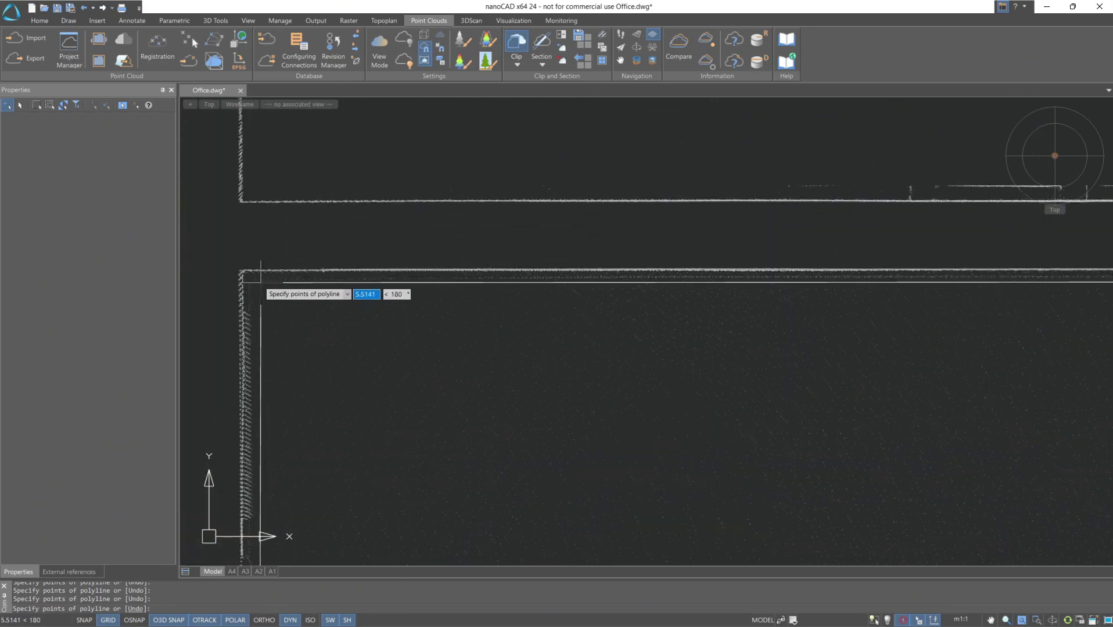
pyautogui.click(261, 283)
# - Bring the polygon down the southeast room's west wall and apply the inside clip
pyautogui.scroll(-1, 285, 428)
pyautogui.moveTo(284, 429); pyautogui.dragTo(357, 156, button='middle')
pyautogui.scroll(-4, 330, 403)
pyautogui.moveTo(333, 430); pyautogui.dragTo(356, 313, button='middle')
pyautogui.scroll(2, 358, 319)
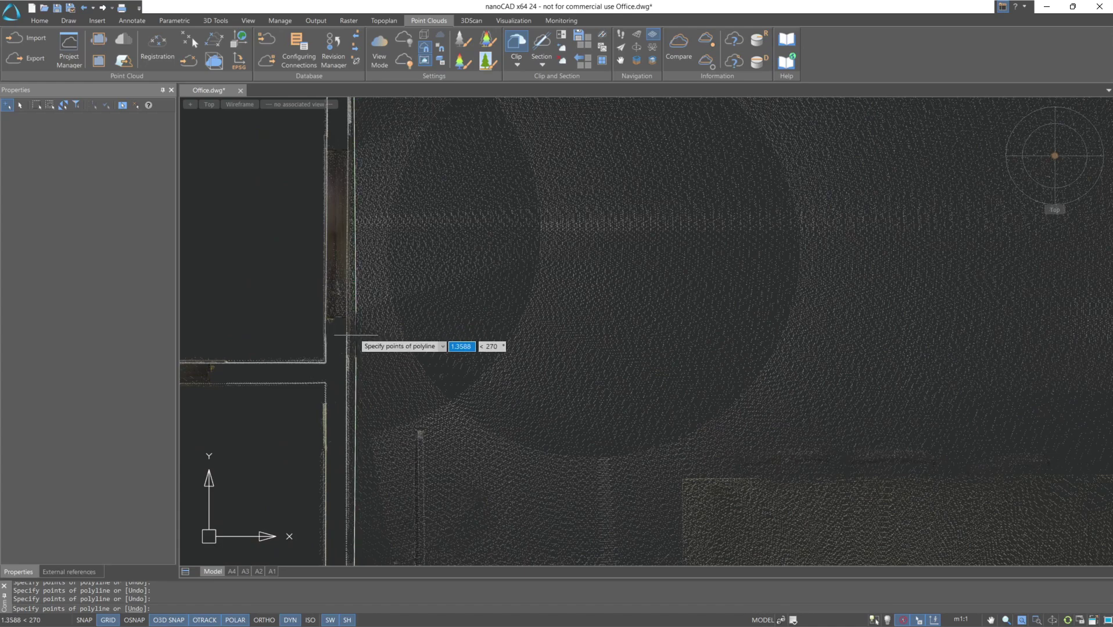
pyautogui.press('Return')
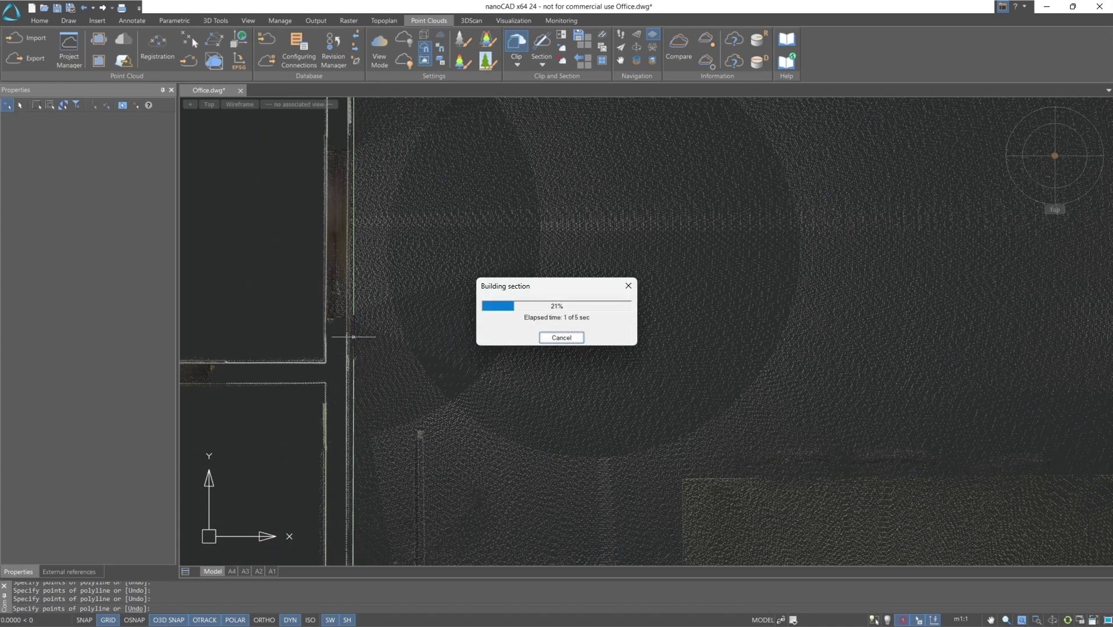
pyautogui.scroll(-5, 348, 340)
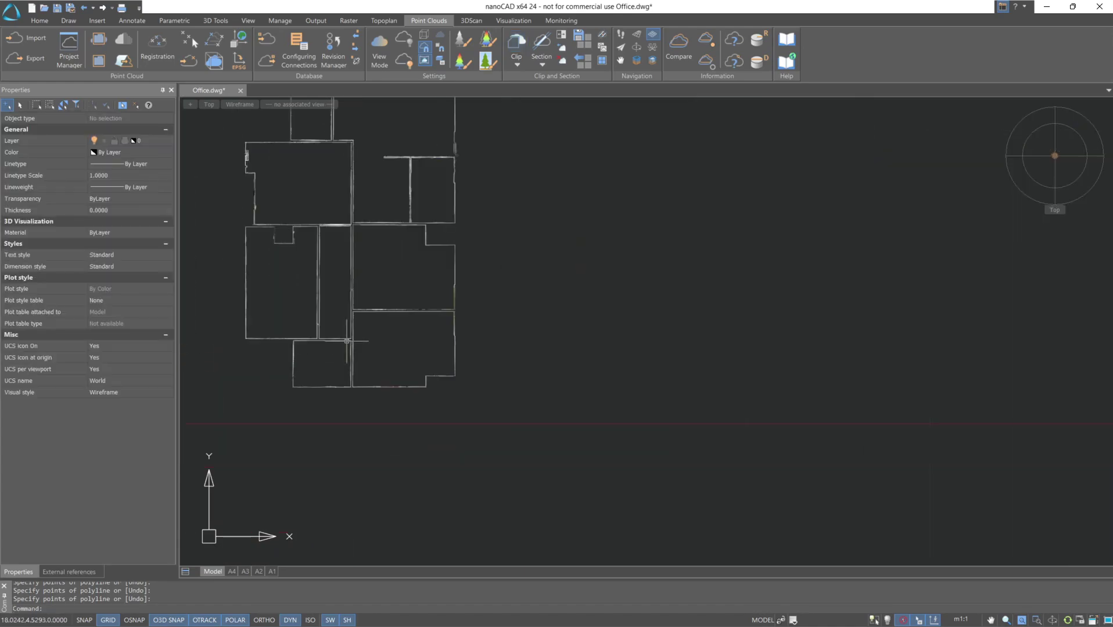
# - Create a new point cloud from the wall points left visible after clipping, using Create From View
pyautogui.keyDown('shift'); pyautogui.moveTo(349, 340); pyautogui.dragTo(396, 279, button='middle'); pyautogui.keyUp('shift')
pyautogui.moveTo(326, 305); pyautogui.dragTo(653, 300, button='middle')
pyautogui.scroll(2, 575, 291)
pyautogui.scroll(1, 575, 293)
pyautogui.scroll(-1, 565, 299)
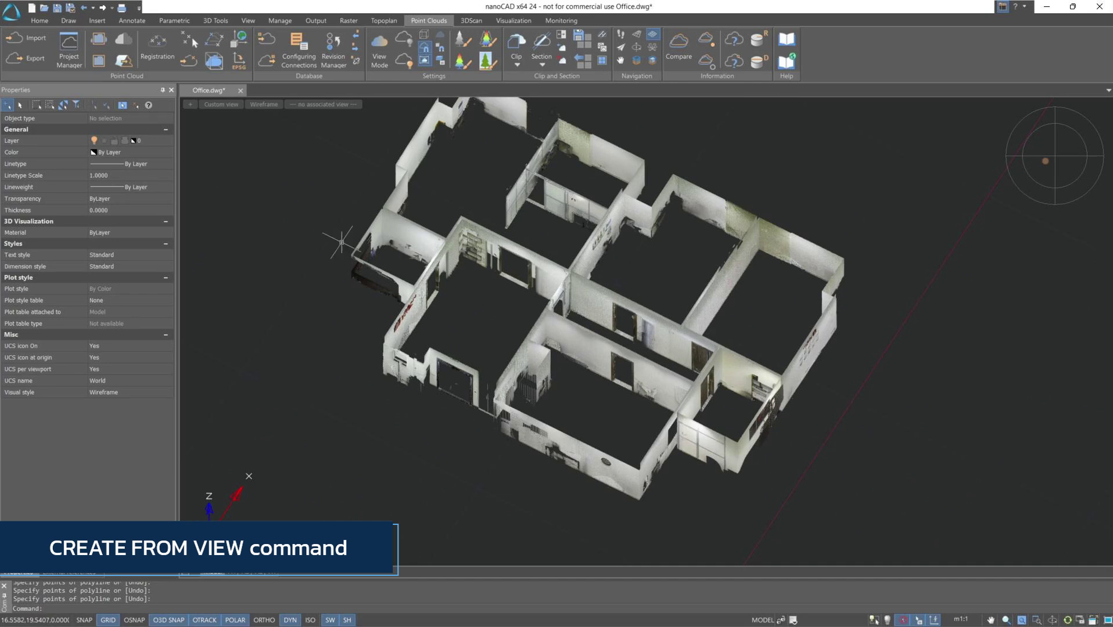
pyautogui.click(105, 69)
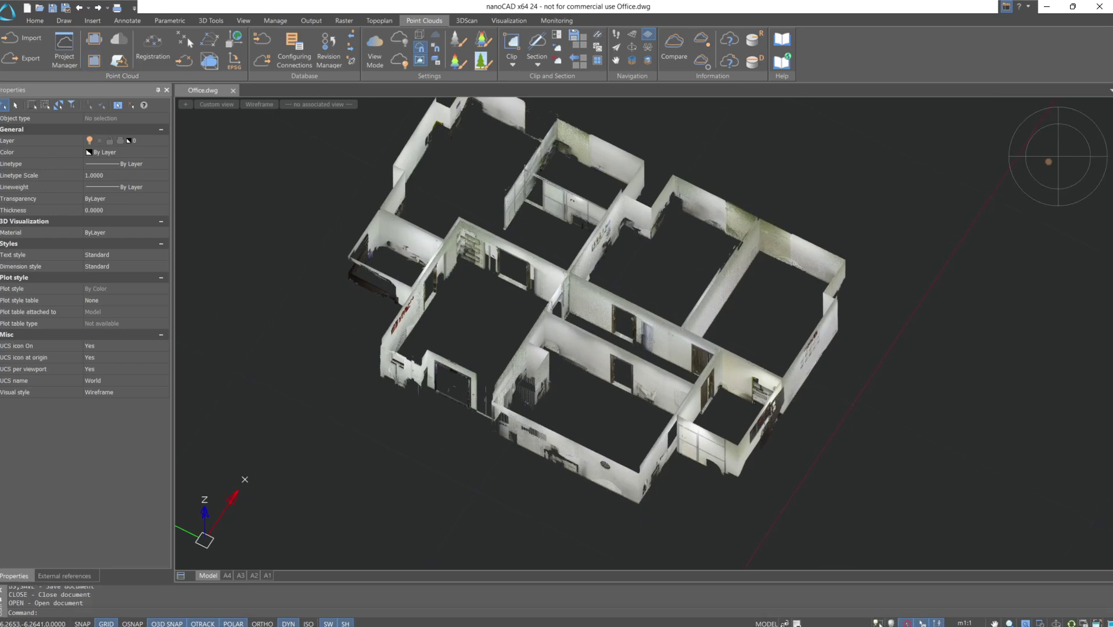
# - Check the size of Office_1336.npc in the Office source folder and save the drawing in the Top SW Iso view
pyautogui.moveTo(1112, 177); pyautogui.dragTo(629, 155)
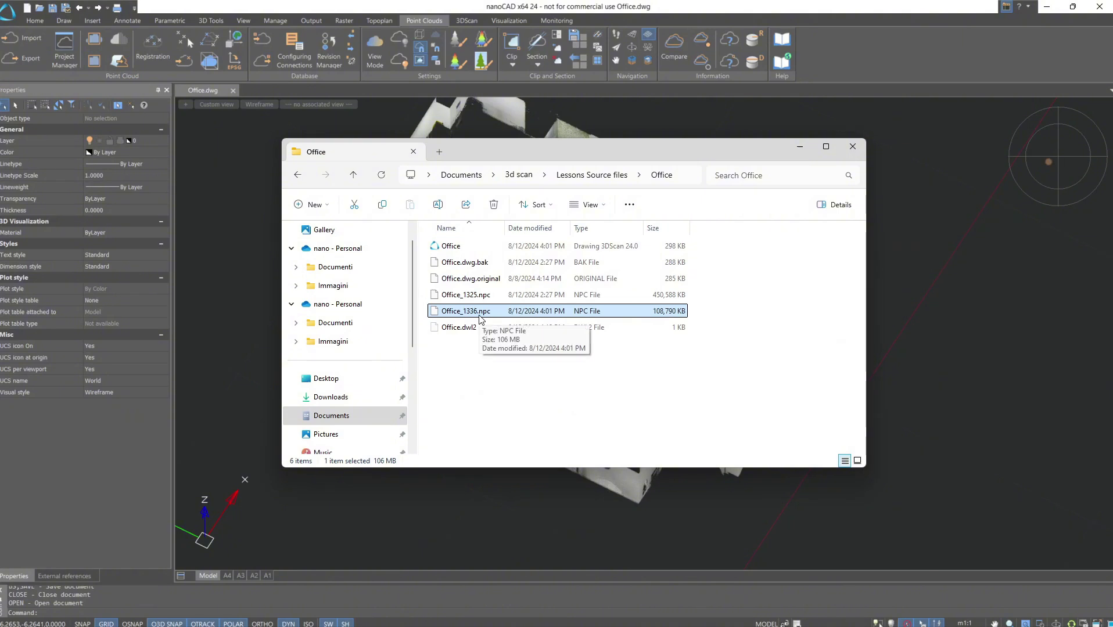
pyautogui.moveTo(514, 164); pyautogui.dragTo(1112, 165)
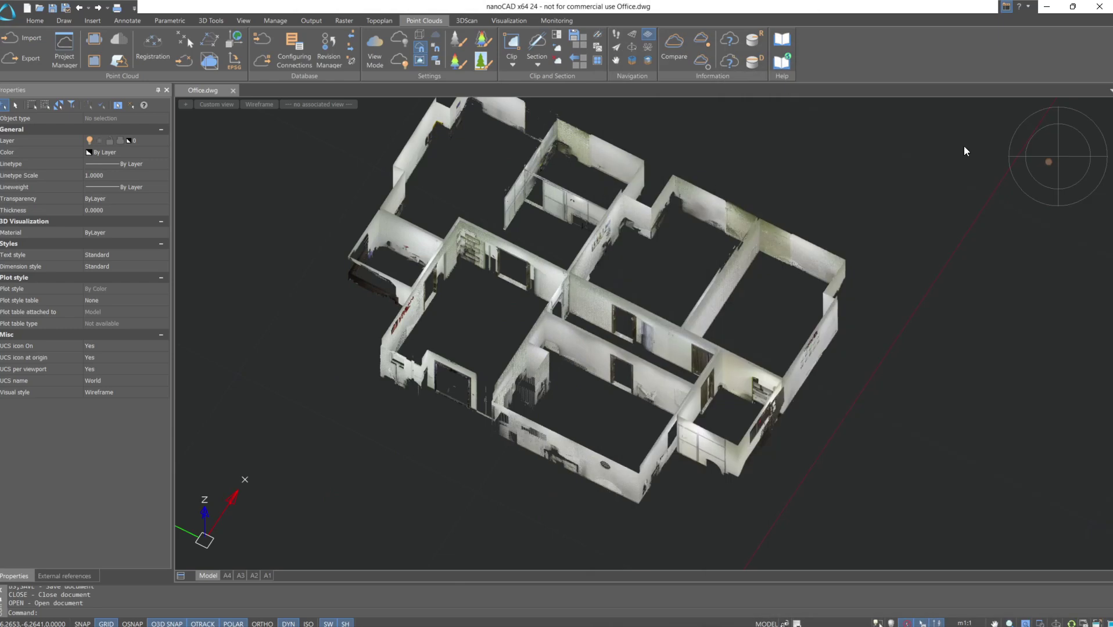
pyautogui.click(1045, 170)
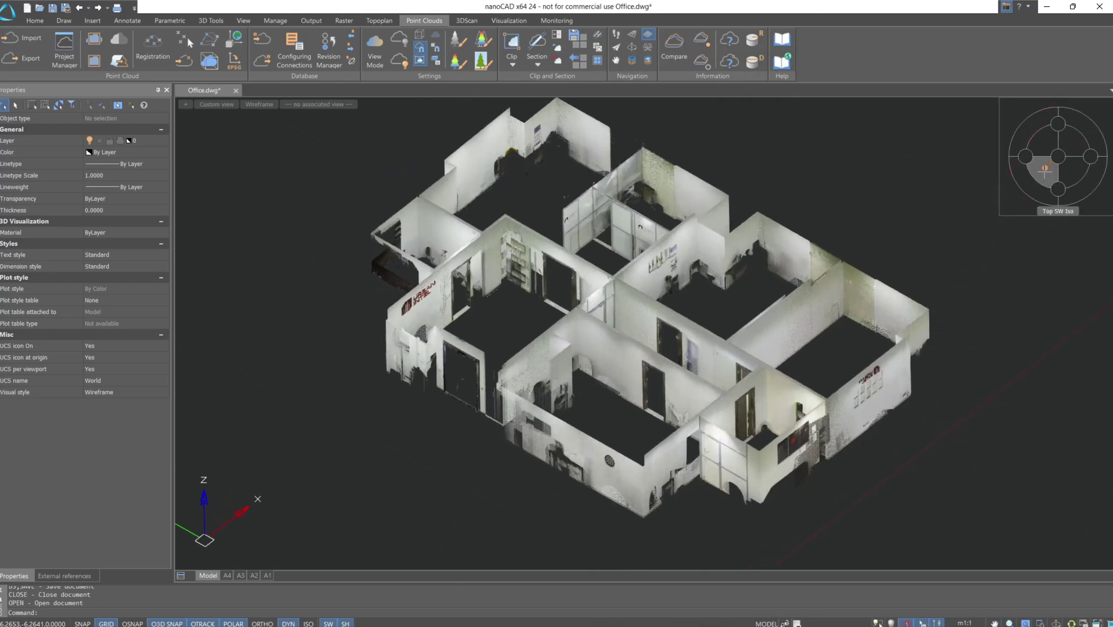
pyautogui.hotkey('ctrl', 's')
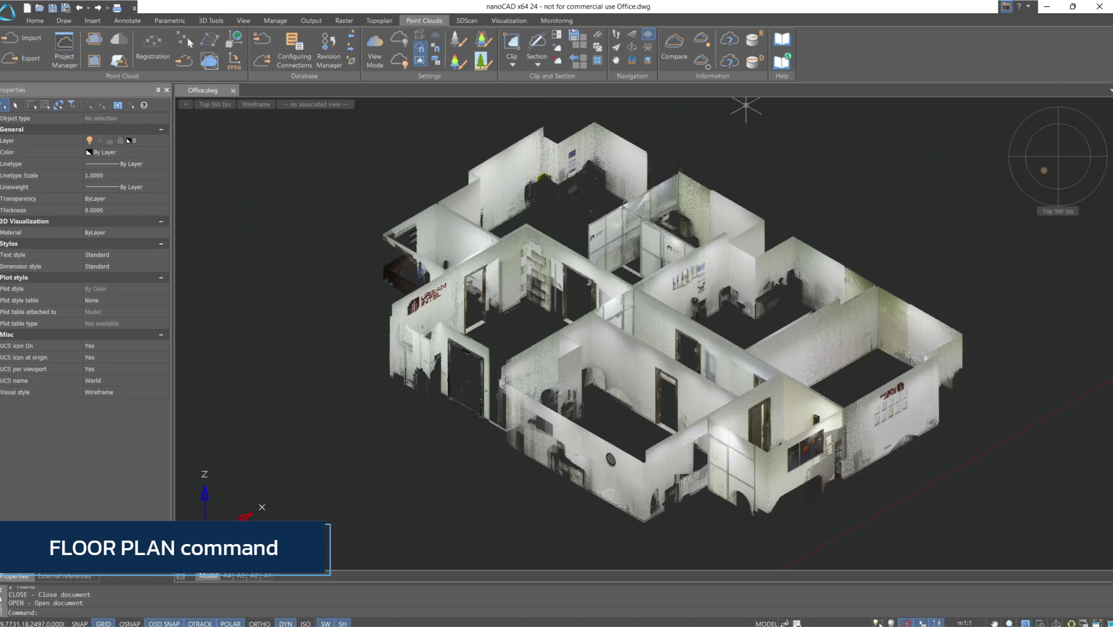
# - Start a Floor Plan of the office point cloud with a slice width of 0.0800 and a lower slice level
pyautogui.click(472, 21)
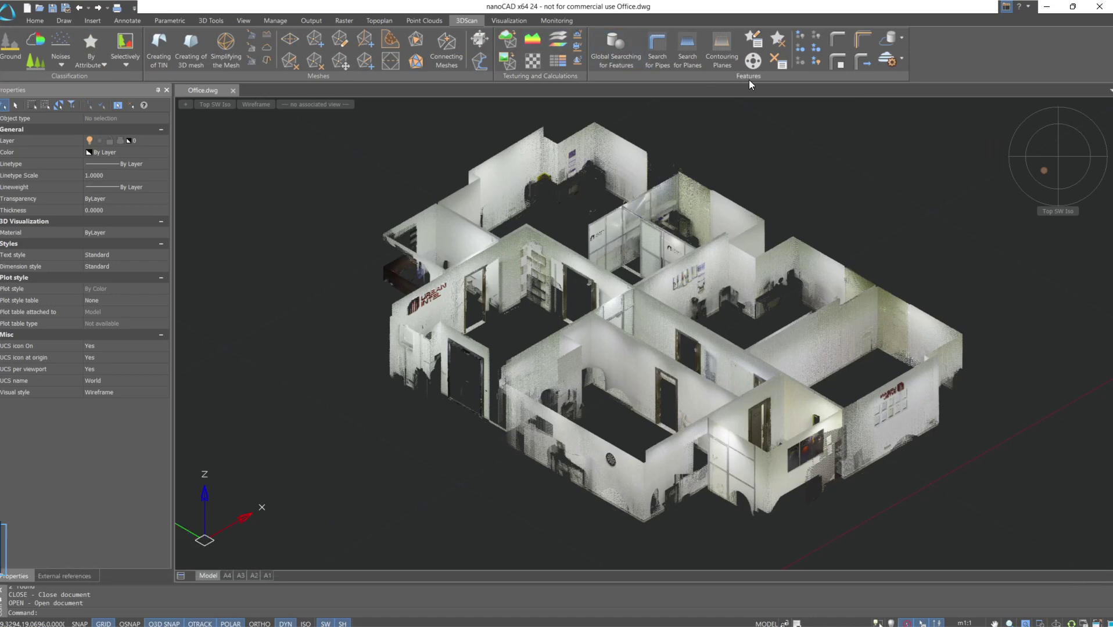
pyautogui.click(903, 61)
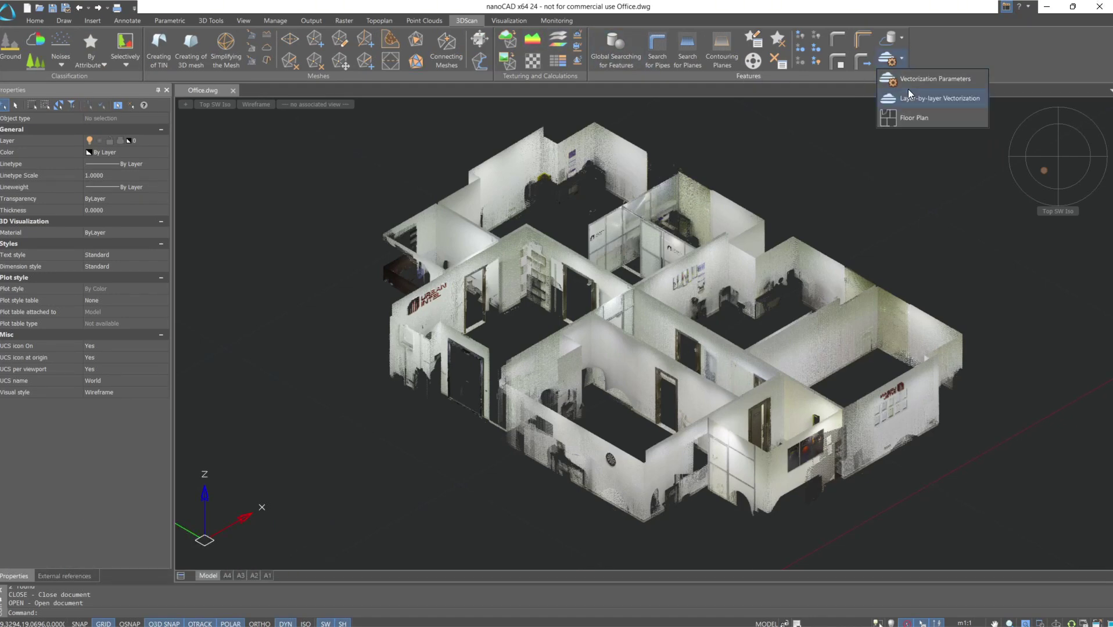
pyautogui.click(915, 118)
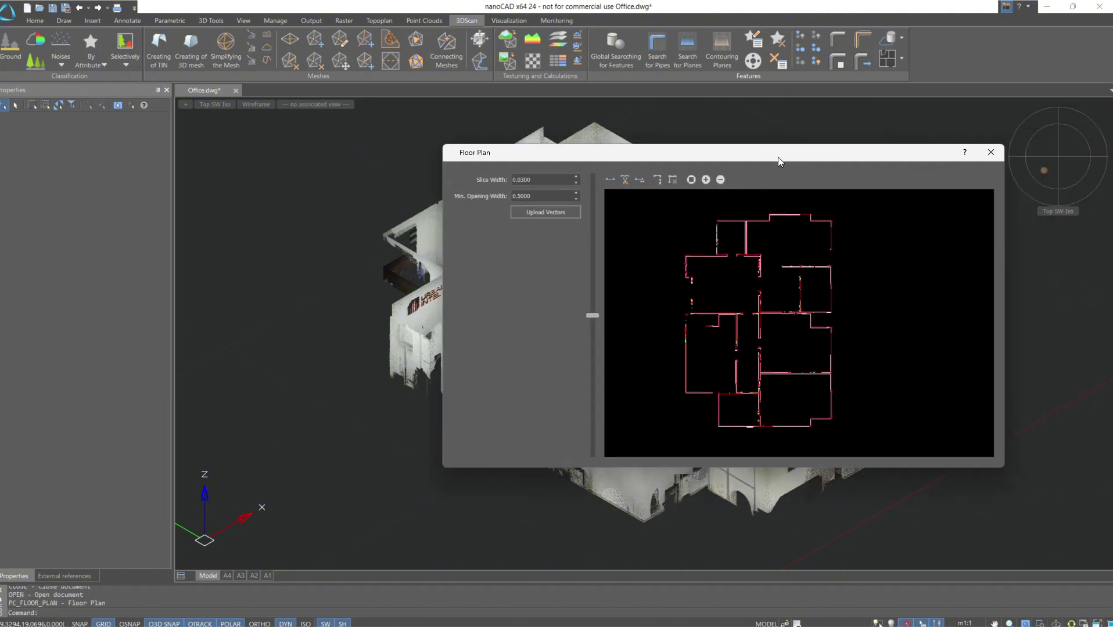
pyautogui.moveTo(778, 157); pyautogui.dragTo(628, 157)
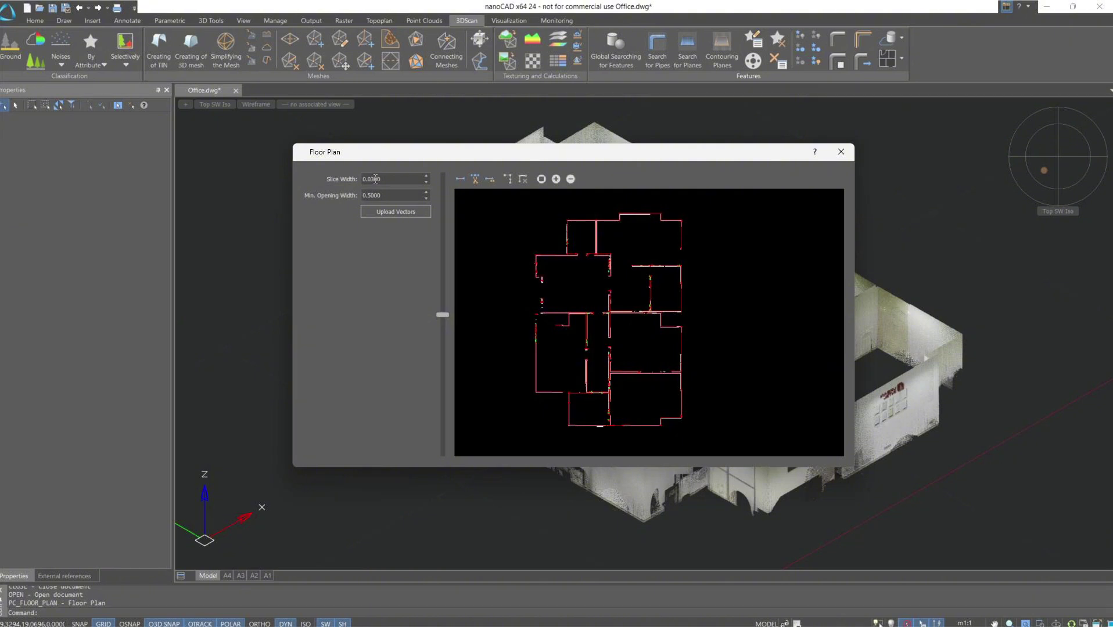
pyautogui.click(373, 179)
pyautogui.click(399, 211)
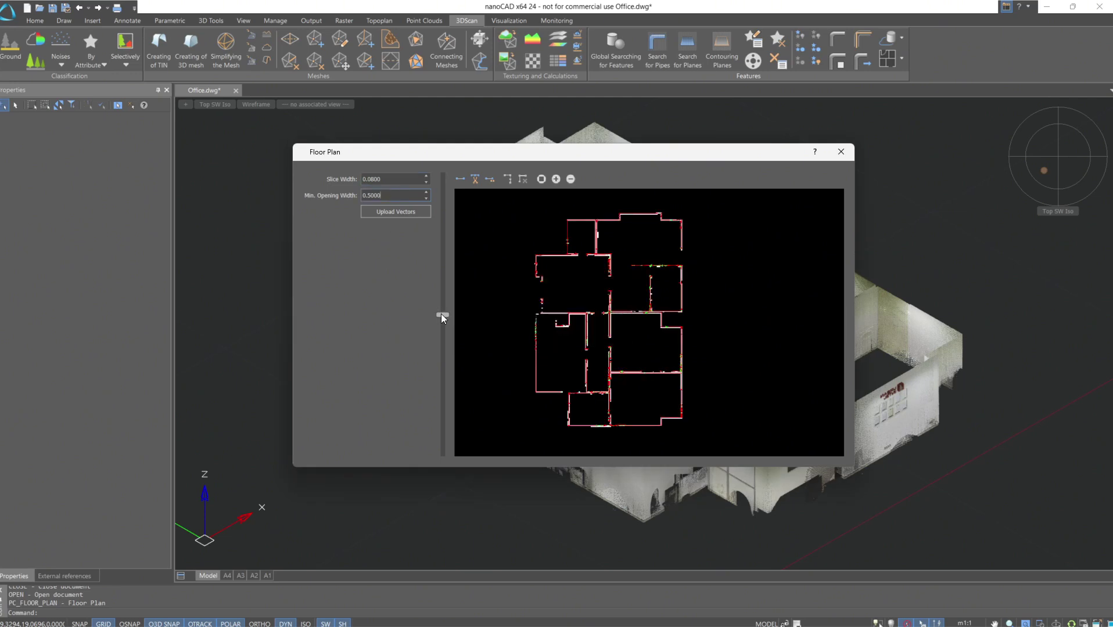
pyautogui.moveTo(441, 314); pyautogui.dragTo(444, 356)
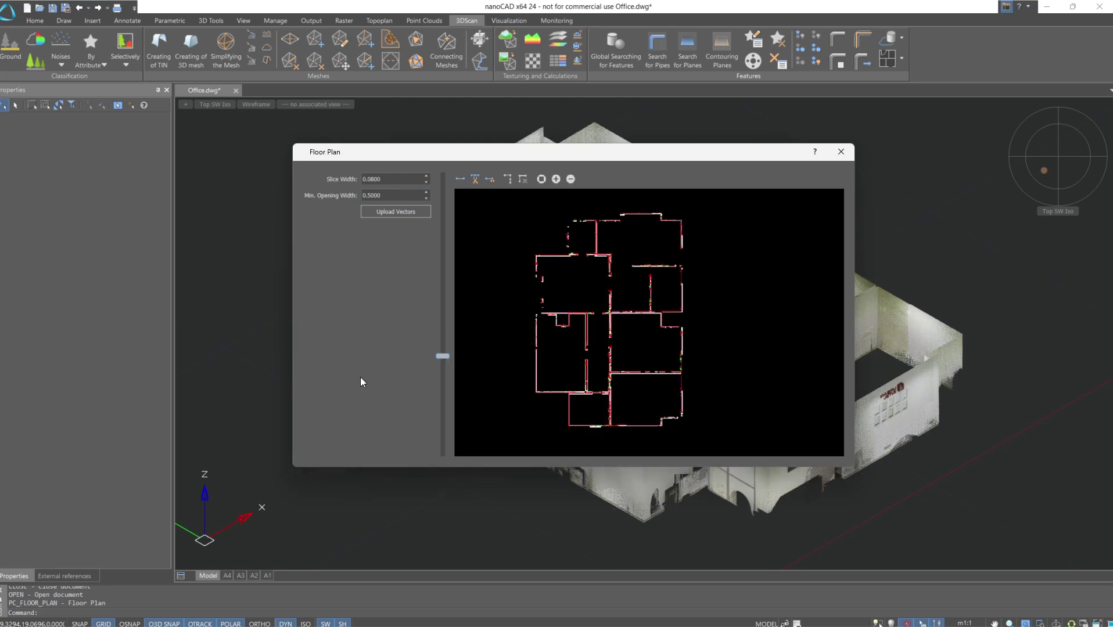
# - Join the two segments across the gap in the west wall of the room with the small niche
pyautogui.scroll(3, 556, 318)
pyautogui.scroll(7, 568, 338)
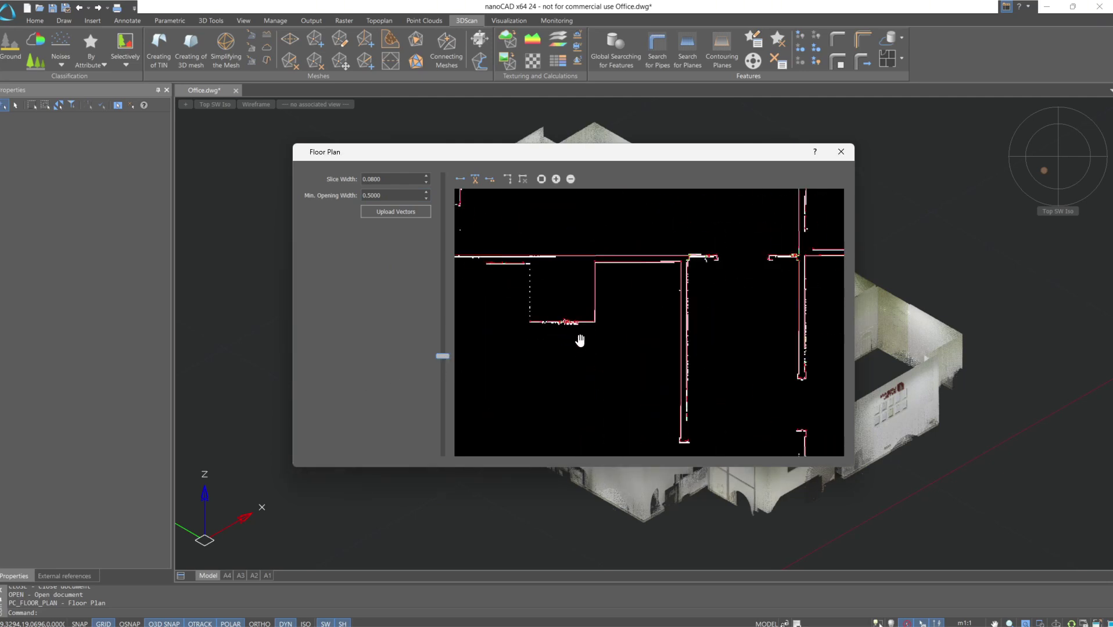
pyautogui.moveTo(529, 293); pyautogui.dragTo(746, 316)
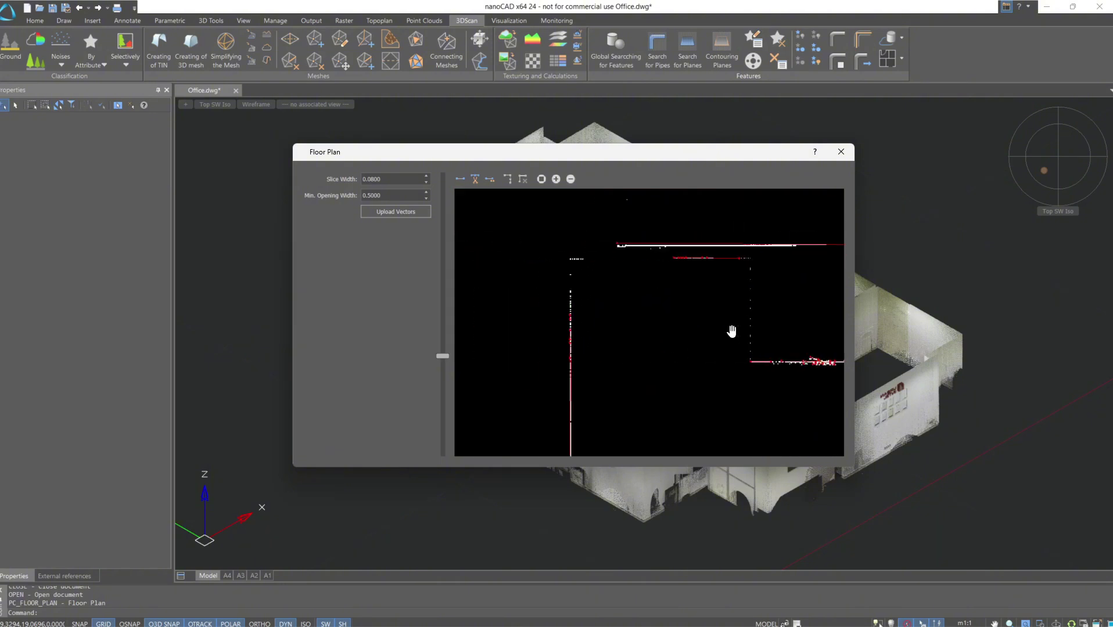
pyautogui.moveTo(672, 423); pyautogui.dragTo(662, 290)
pyautogui.moveTo(619, 397); pyautogui.dragTo(615, 291)
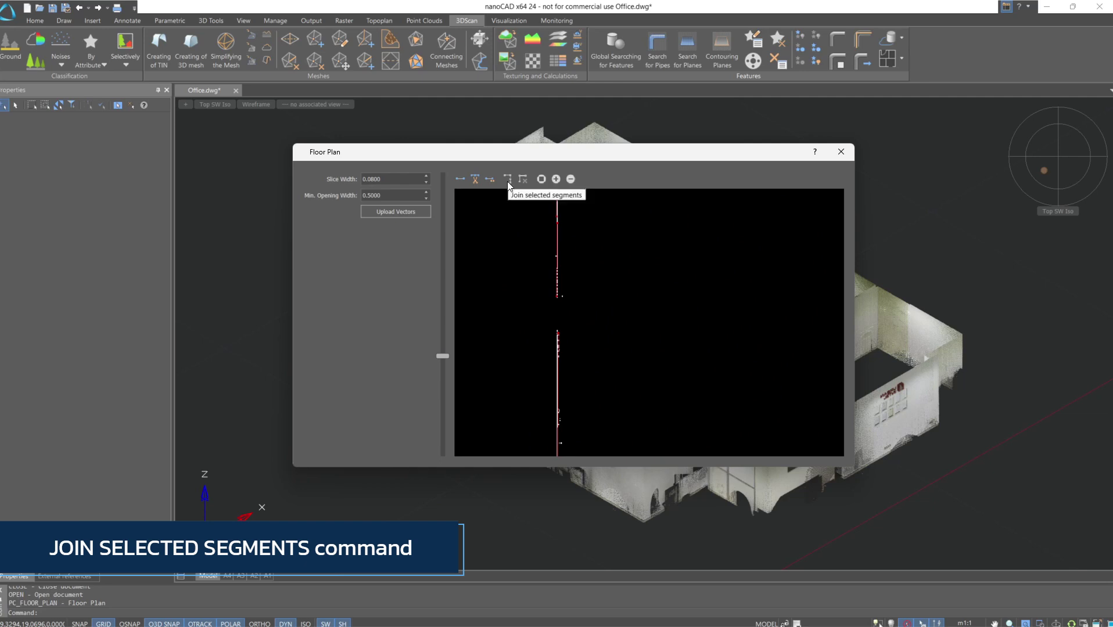
pyautogui.click(558, 269)
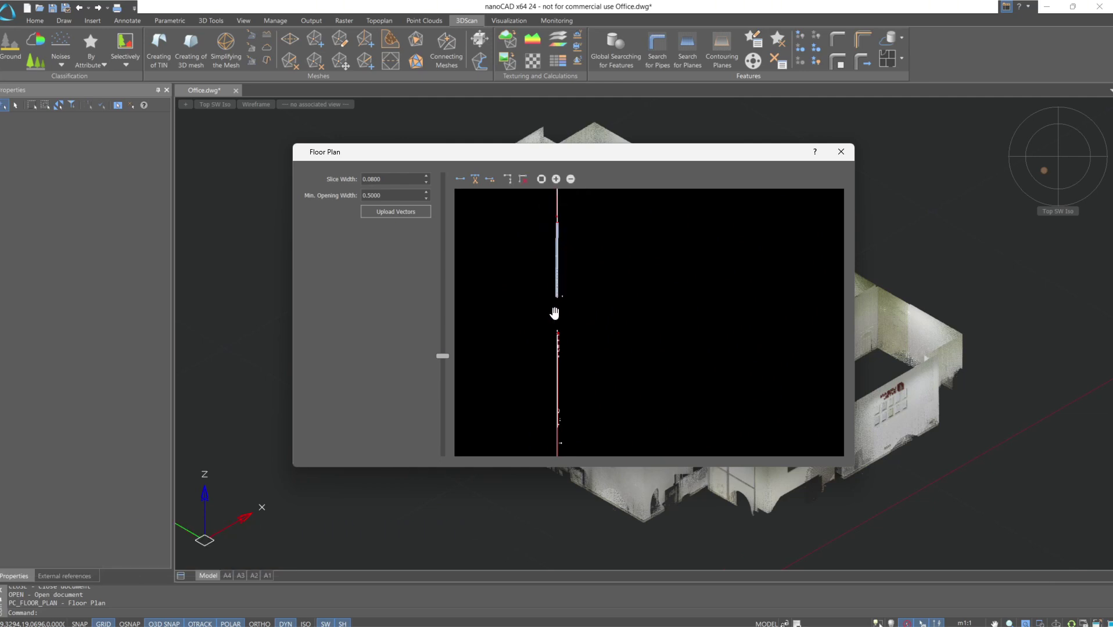
pyautogui.click(557, 365)
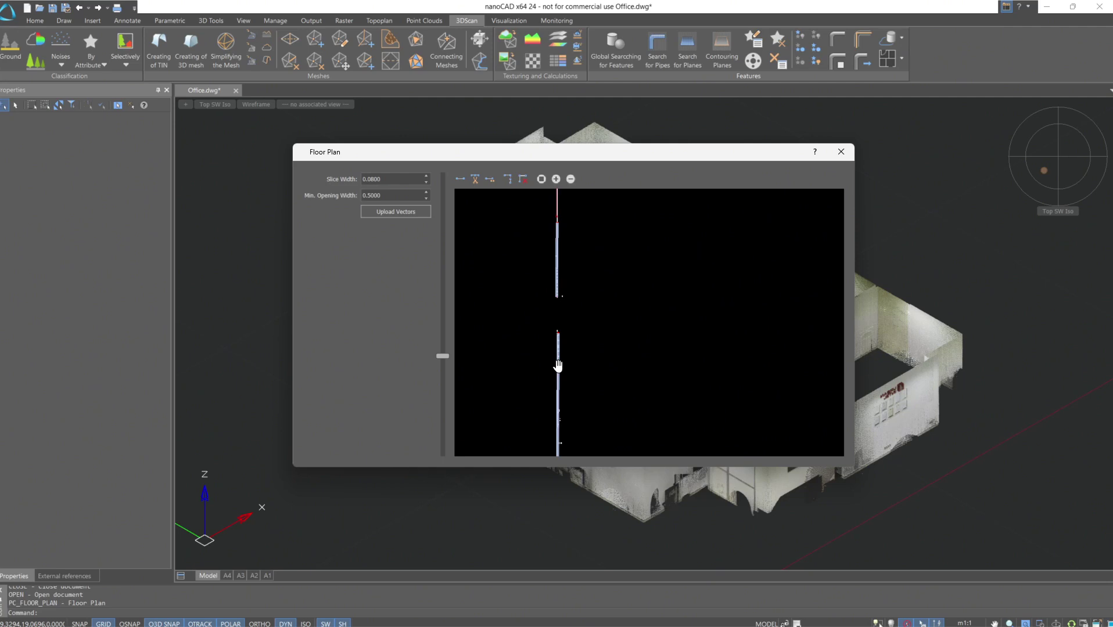
pyautogui.click(508, 179)
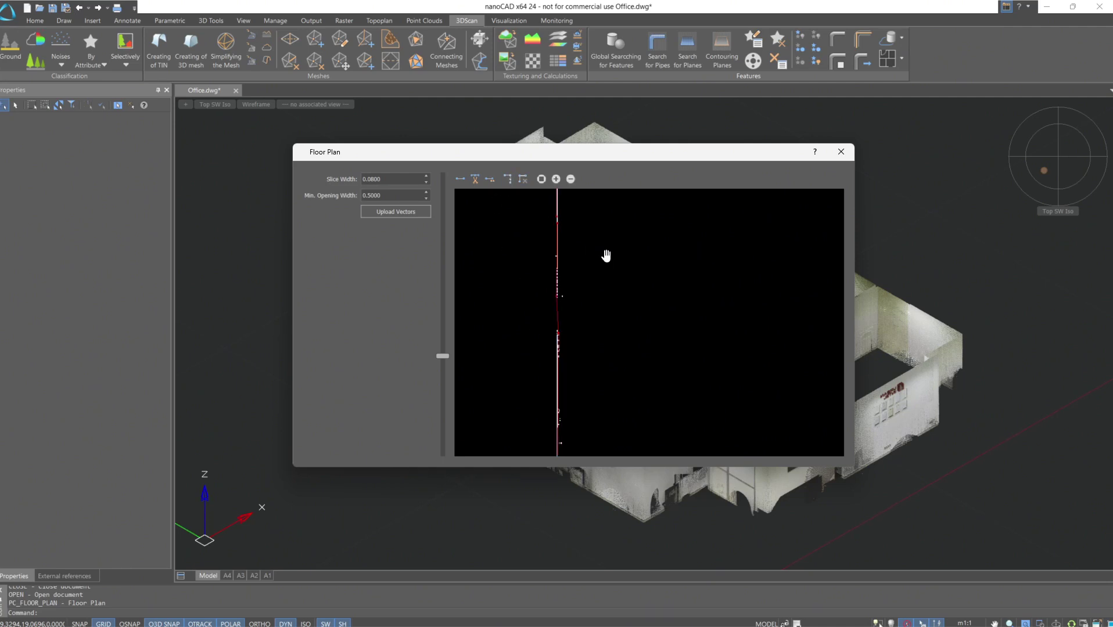
# - Delete the stray slanted vector above the niche's south wall
pyautogui.scroll(-1, 665, 342)
pyautogui.moveTo(665, 343); pyautogui.dragTo(598, 409)
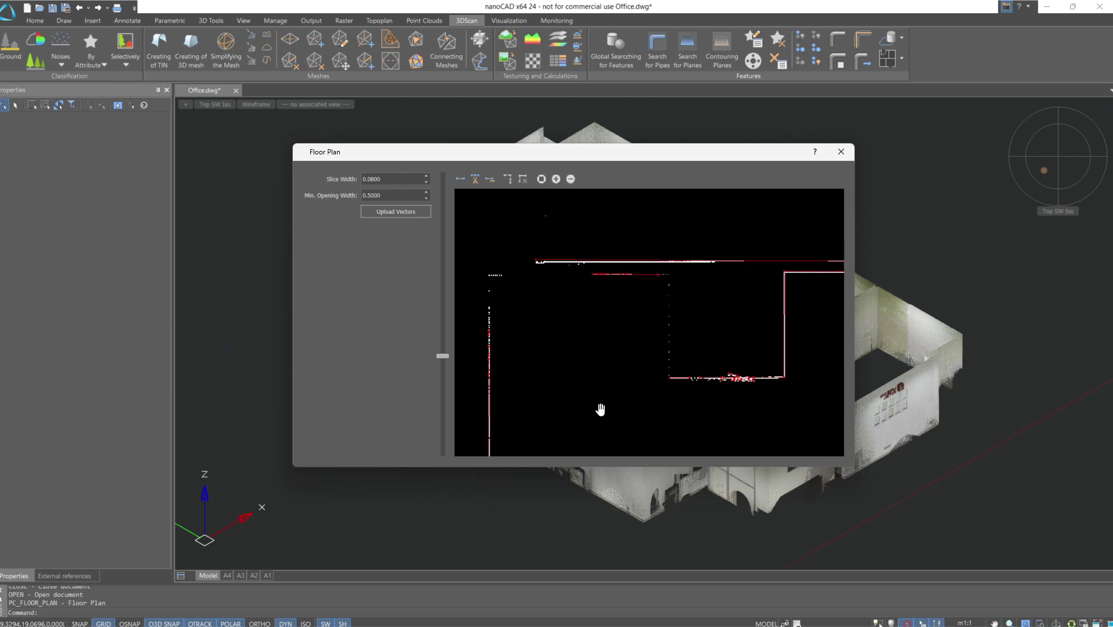
pyautogui.scroll(2, 749, 379)
pyautogui.scroll(1, 723, 372)
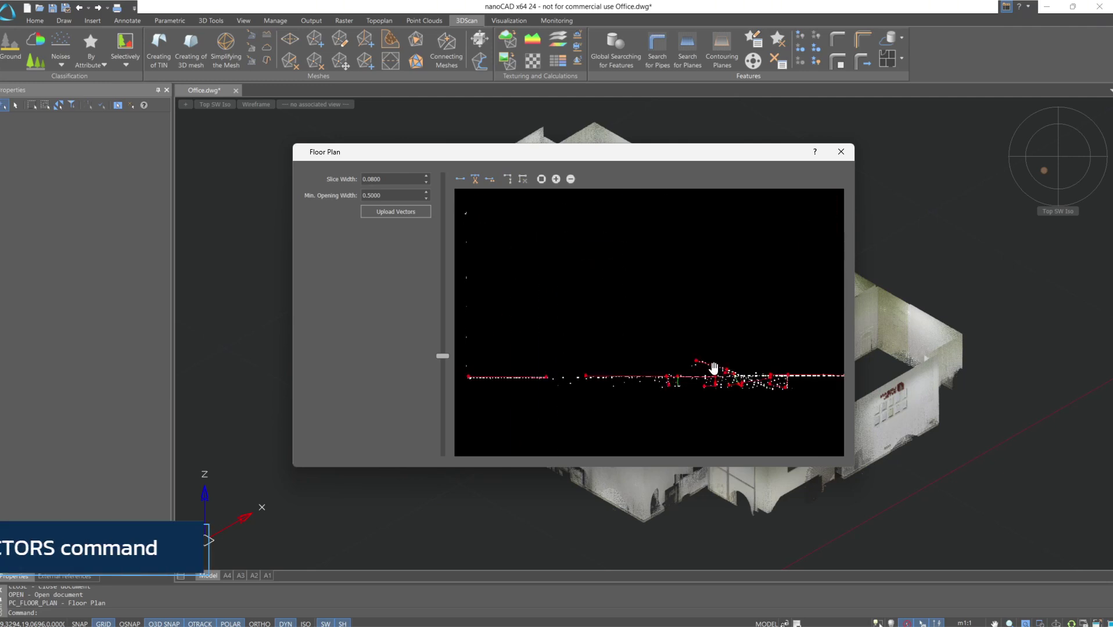
pyautogui.click(711, 366)
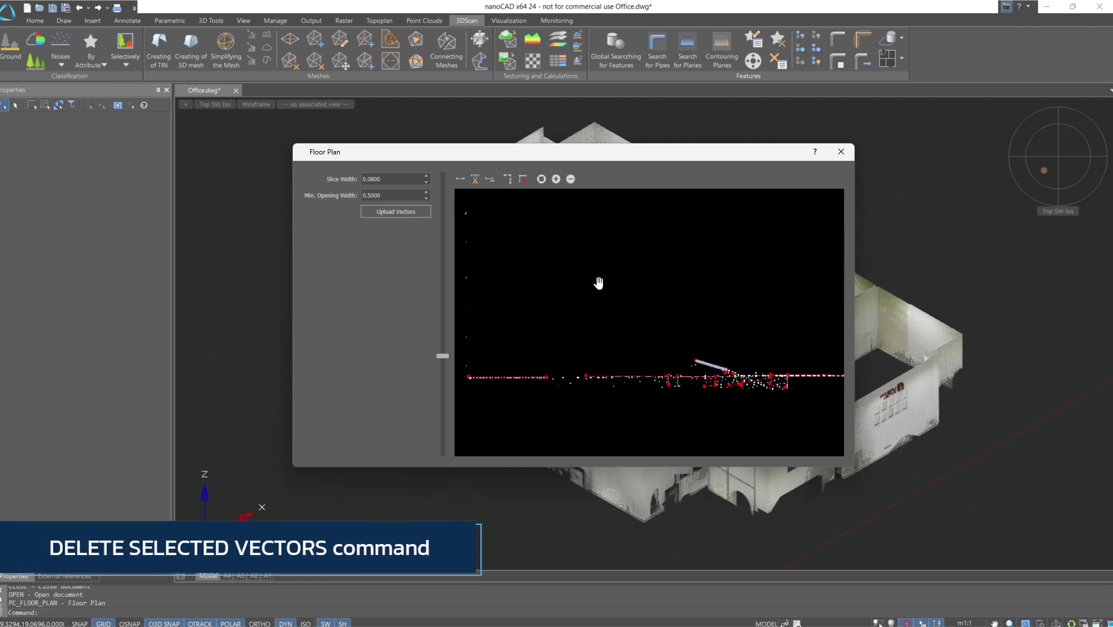
pyautogui.click(523, 179)
# - Draw a short vertical segment by two points along the sparse points on the niche's west side
pyautogui.moveTo(535, 218); pyautogui.dragTo(678, 368)
pyautogui.scroll(-1, 669, 359)
pyautogui.scroll(-2, 656, 357)
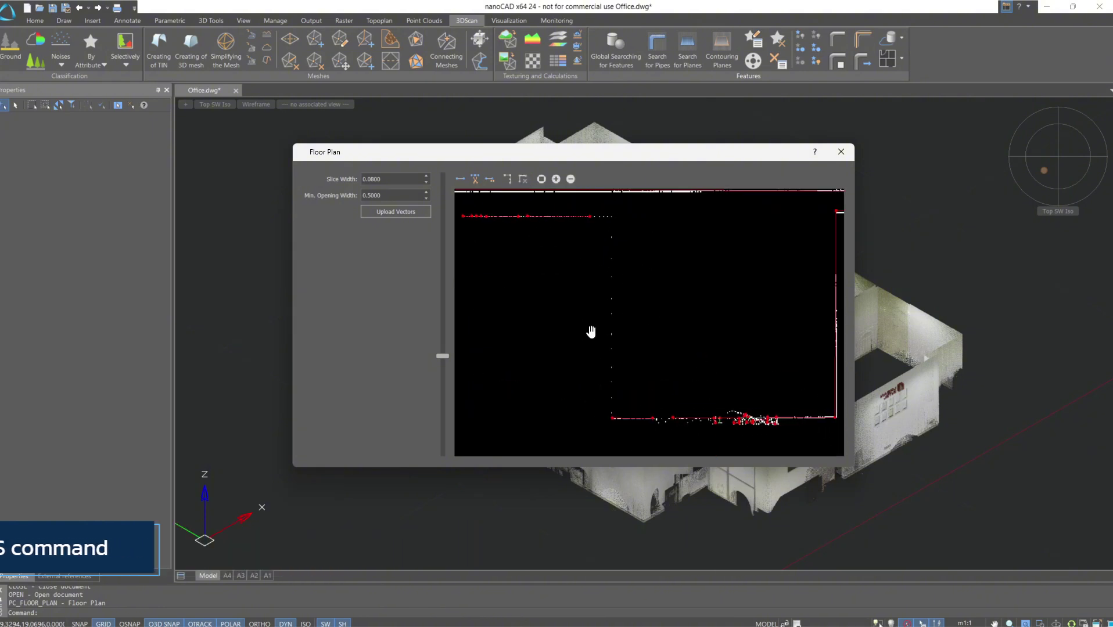
pyautogui.click(460, 180)
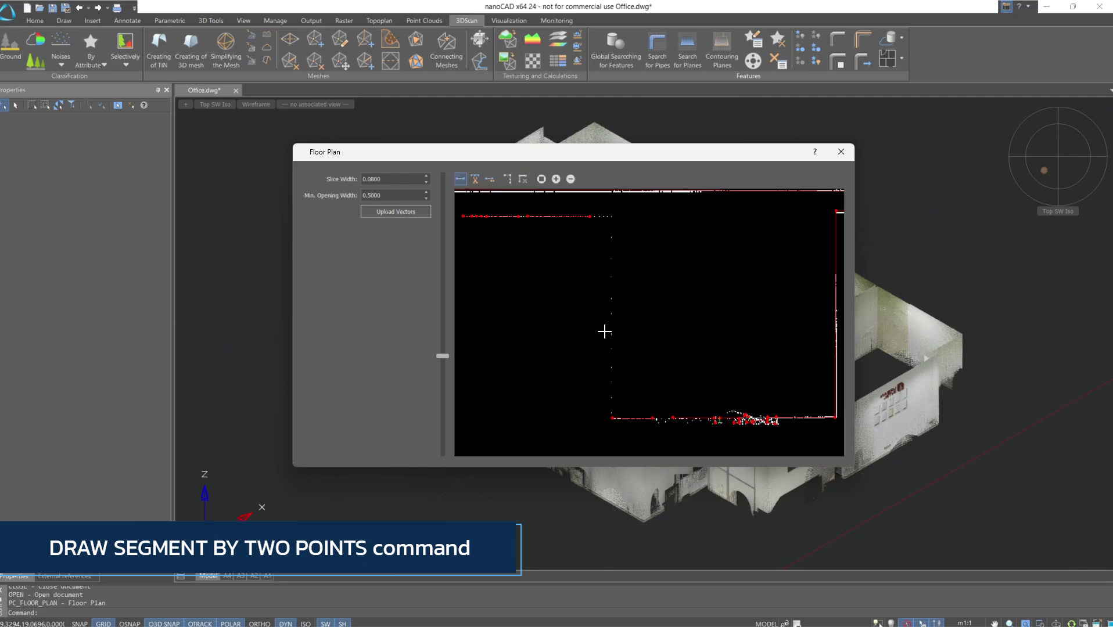
pyautogui.click(611, 315)
pyautogui.click(612, 335)
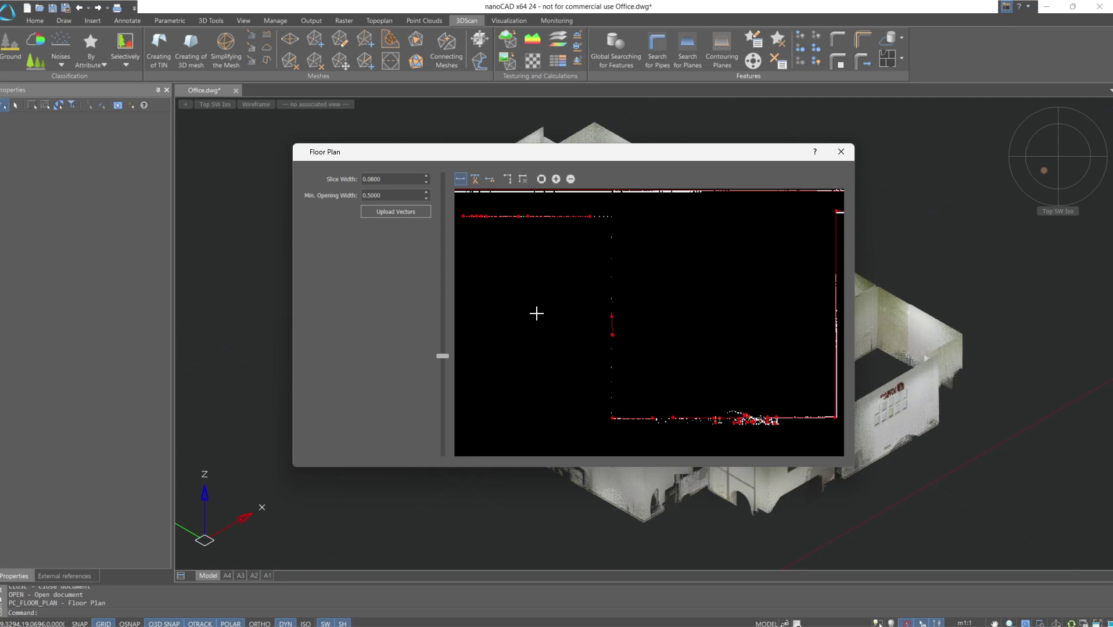
# - Upload the floor plan vectors into the drawing and hide the point cloud object
pyautogui.click(416, 213)
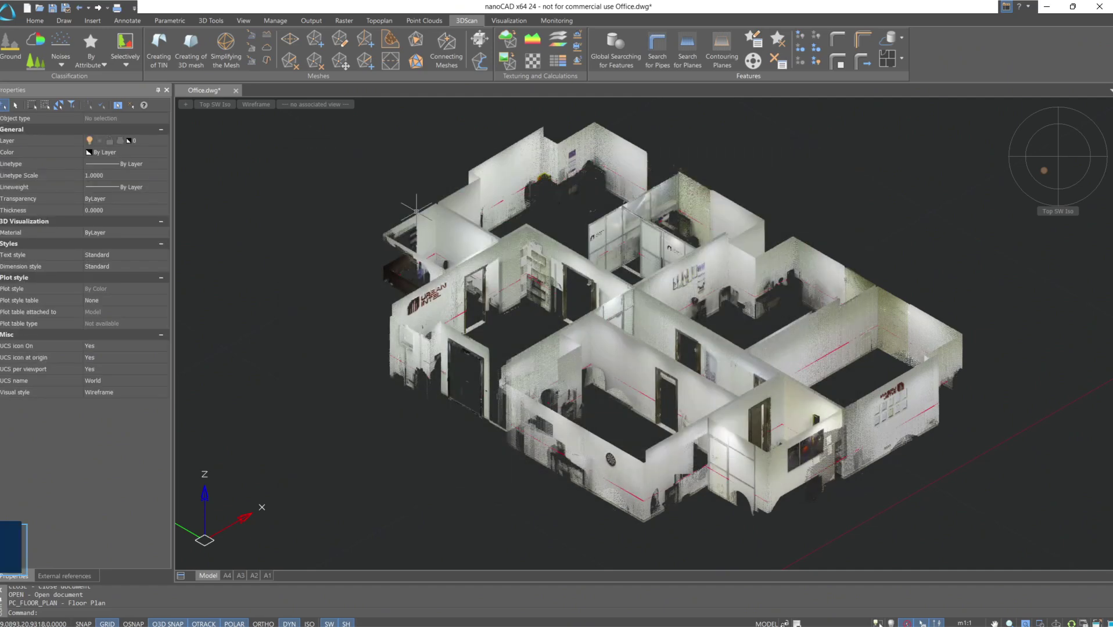
pyautogui.click(415, 219)
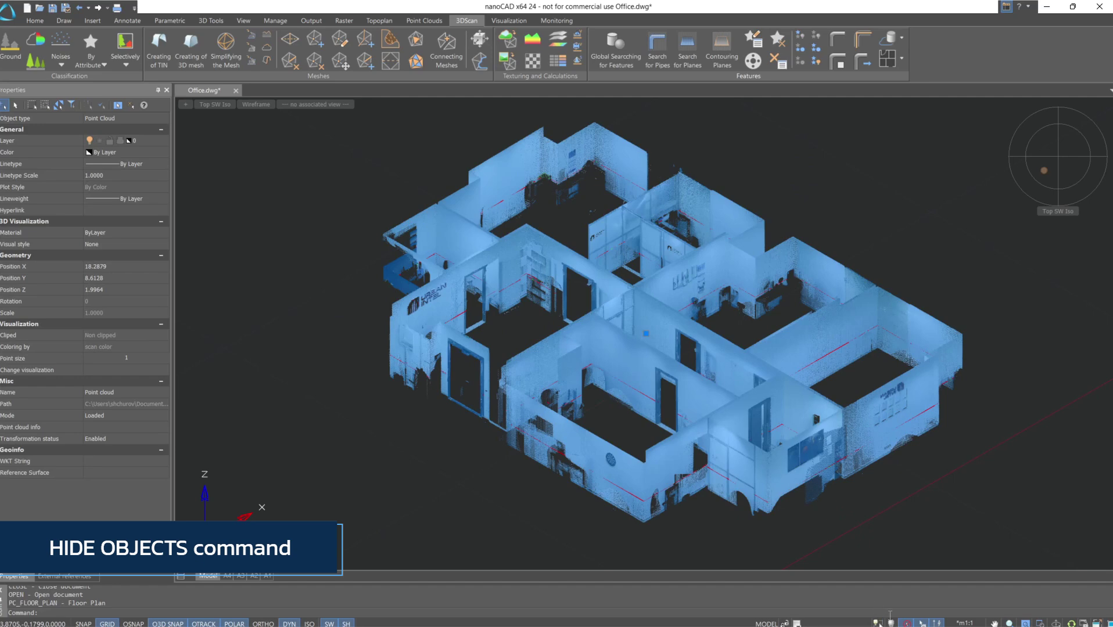
pyautogui.click(891, 620)
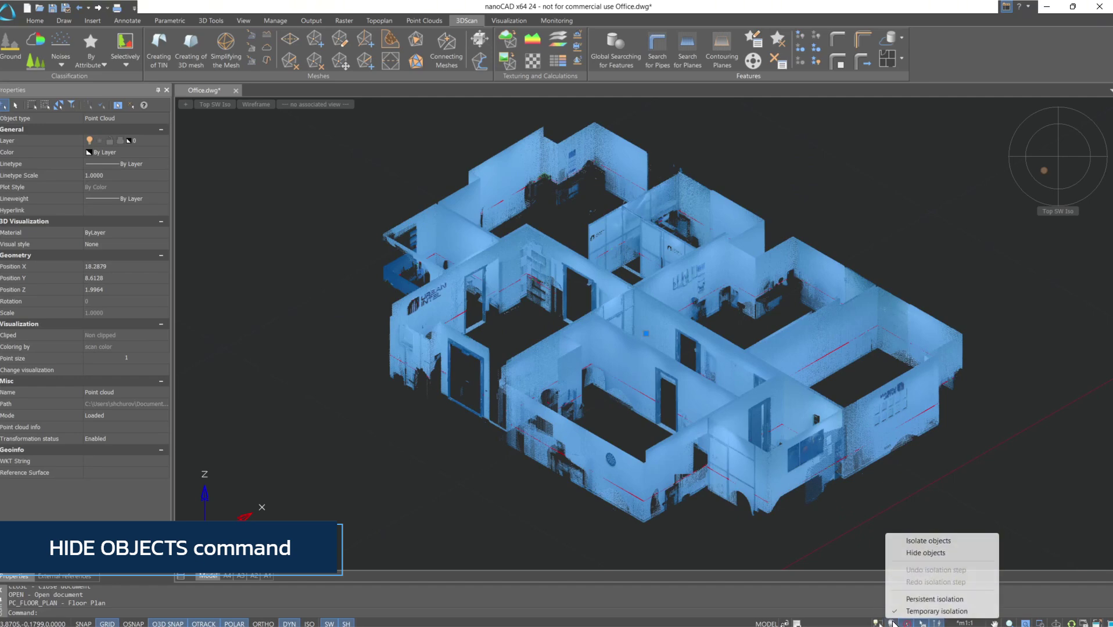
pyautogui.click(925, 553)
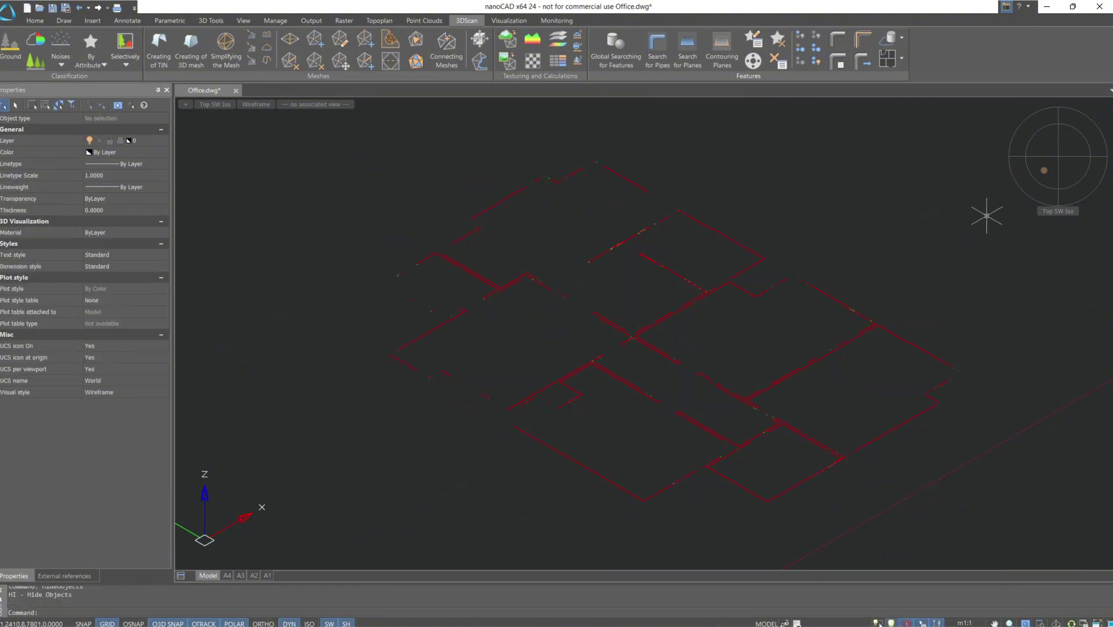
# - Select the vectors along the small east room's north wall in top view and filter the selection to lines only
pyautogui.click(1058, 156)
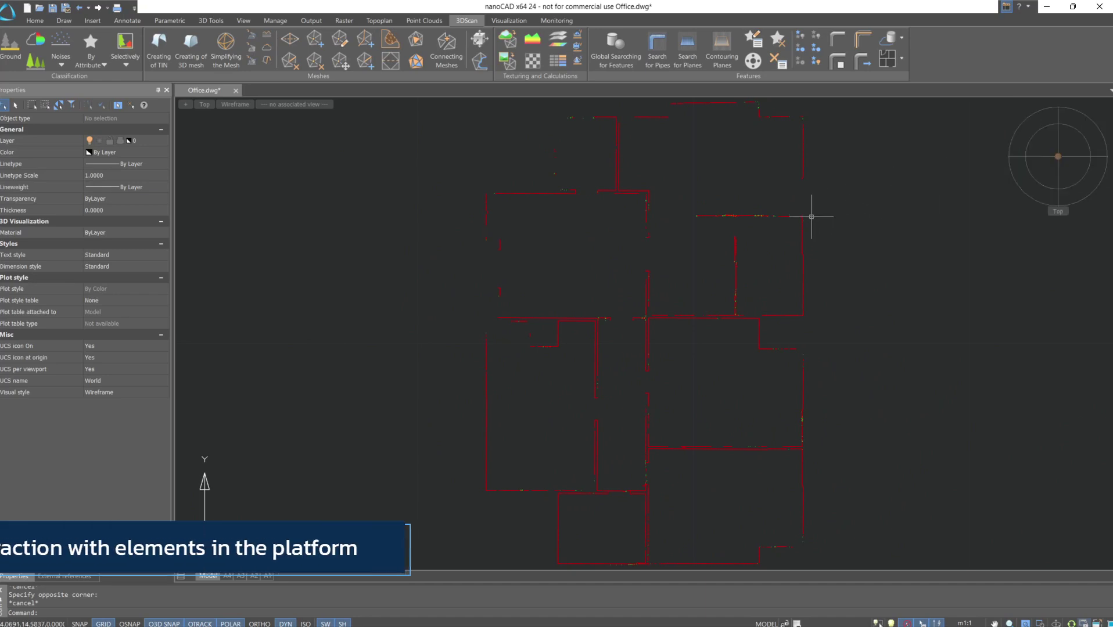
pyautogui.scroll(5, 812, 219)
pyautogui.click(765, 265)
pyautogui.click(501, 153)
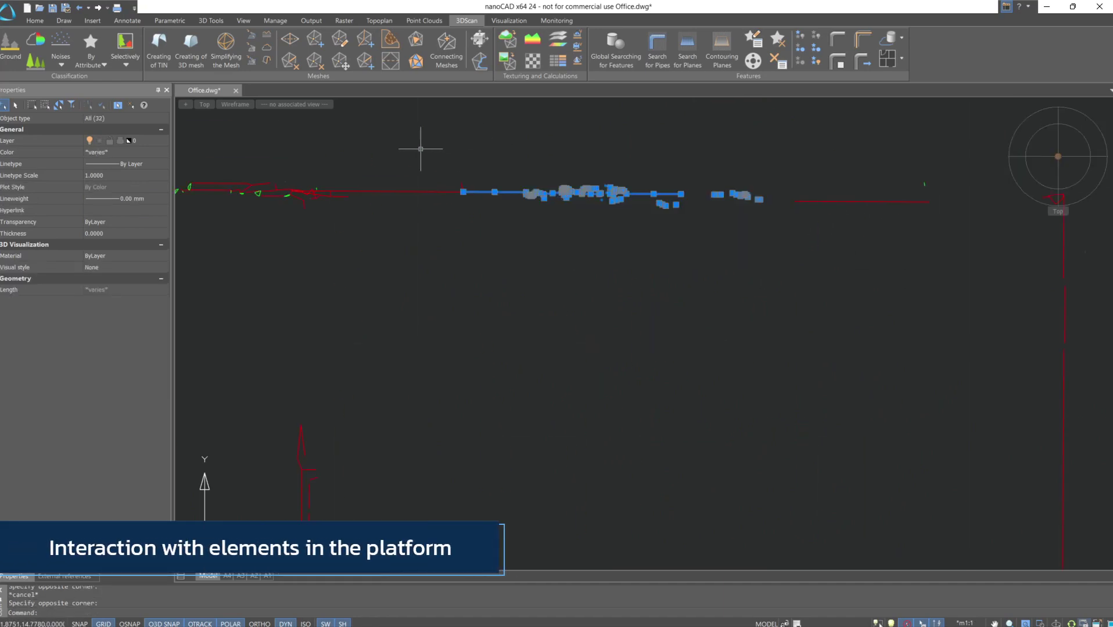
pyautogui.click(163, 119)
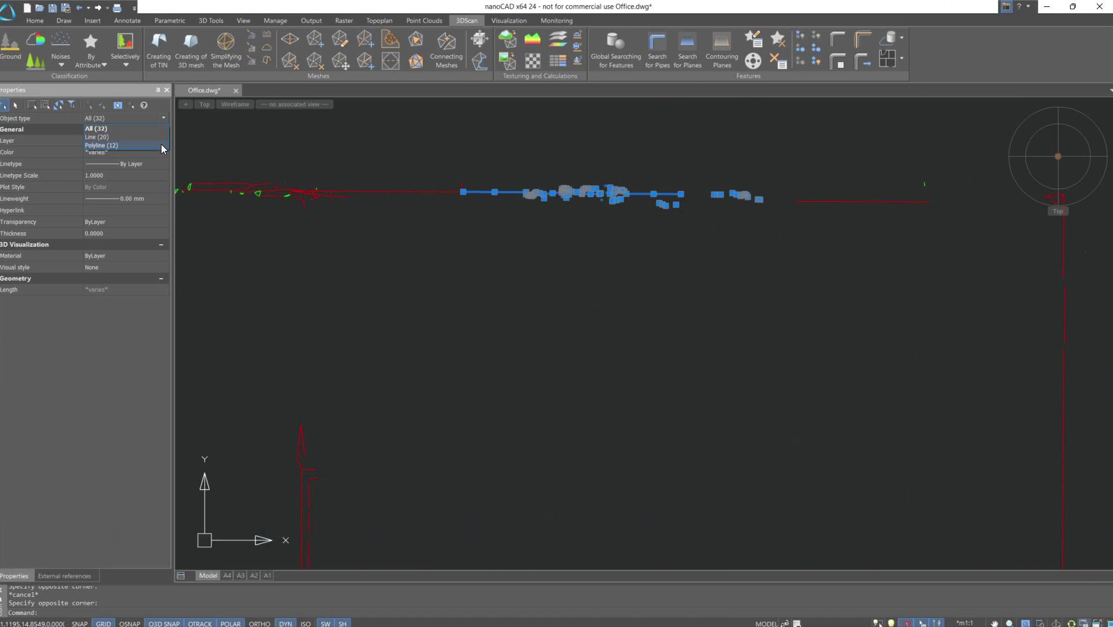
pyautogui.click(146, 138)
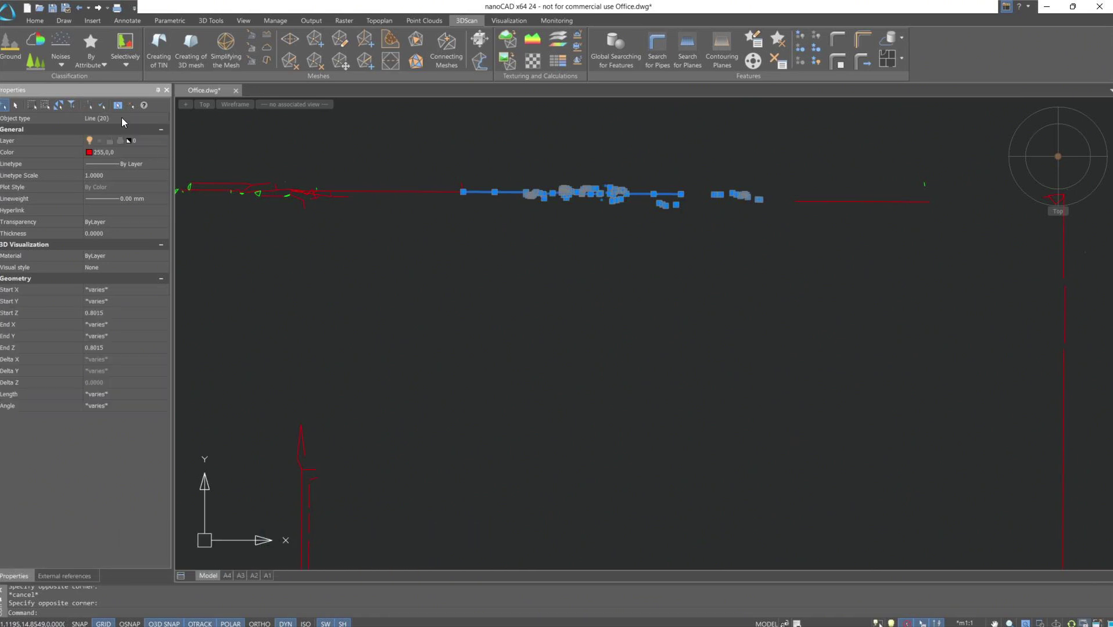
pyautogui.scroll(5, 475, 163)
pyautogui.moveTo(756, 196); pyautogui.dragTo(490, 194, button='middle')
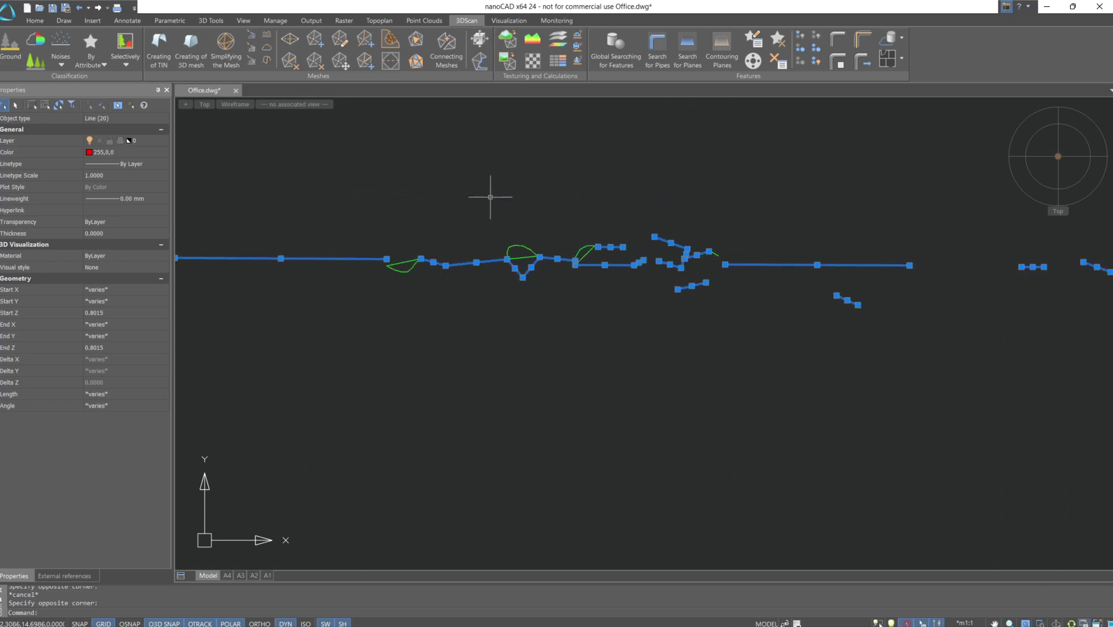
pyautogui.press('Escape')
# - Select the vectors along part of the small east room's north wall and delete only the polylines, keeping the lines
pyautogui.moveTo(950, 449); pyautogui.dragTo(355, 167)
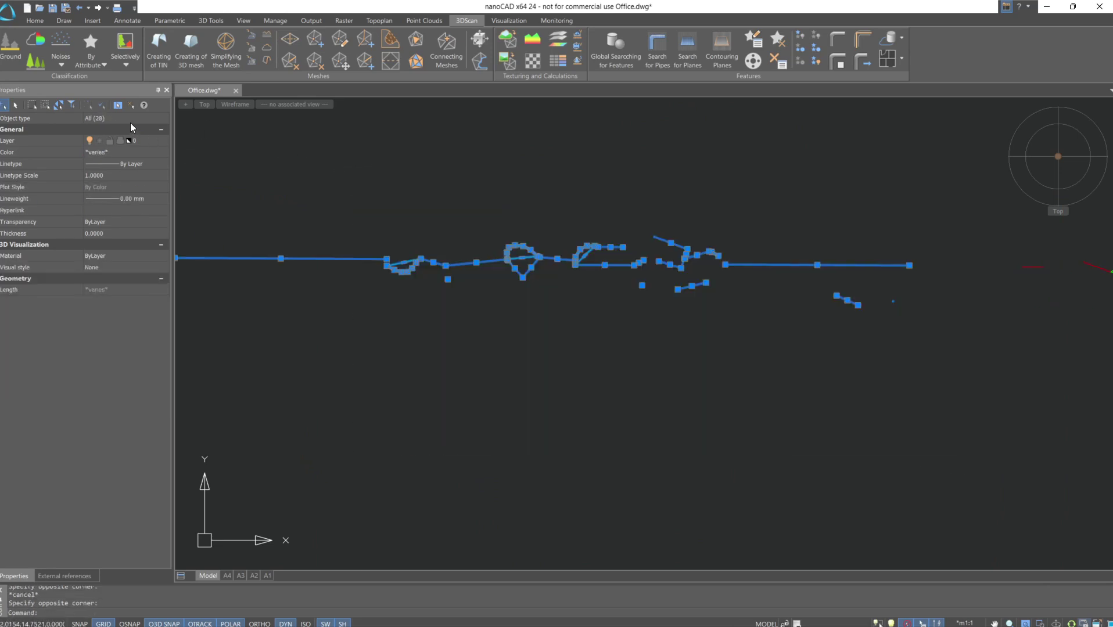
pyautogui.click(125, 118)
pyautogui.click(101, 138)
pyautogui.press('Delete')
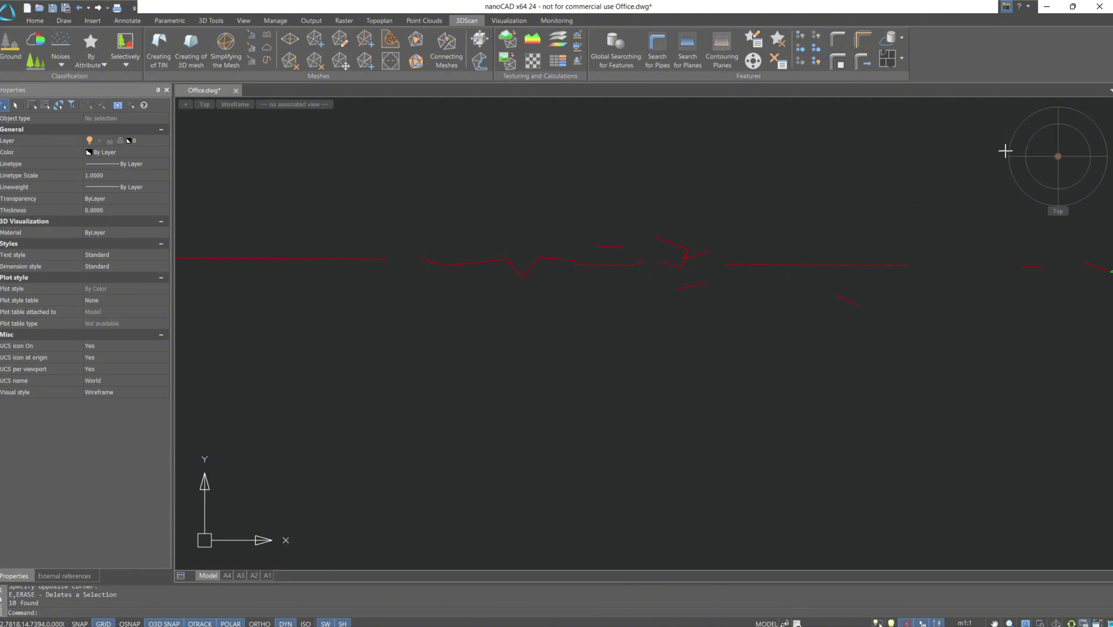
pyautogui.click(1058, 156)
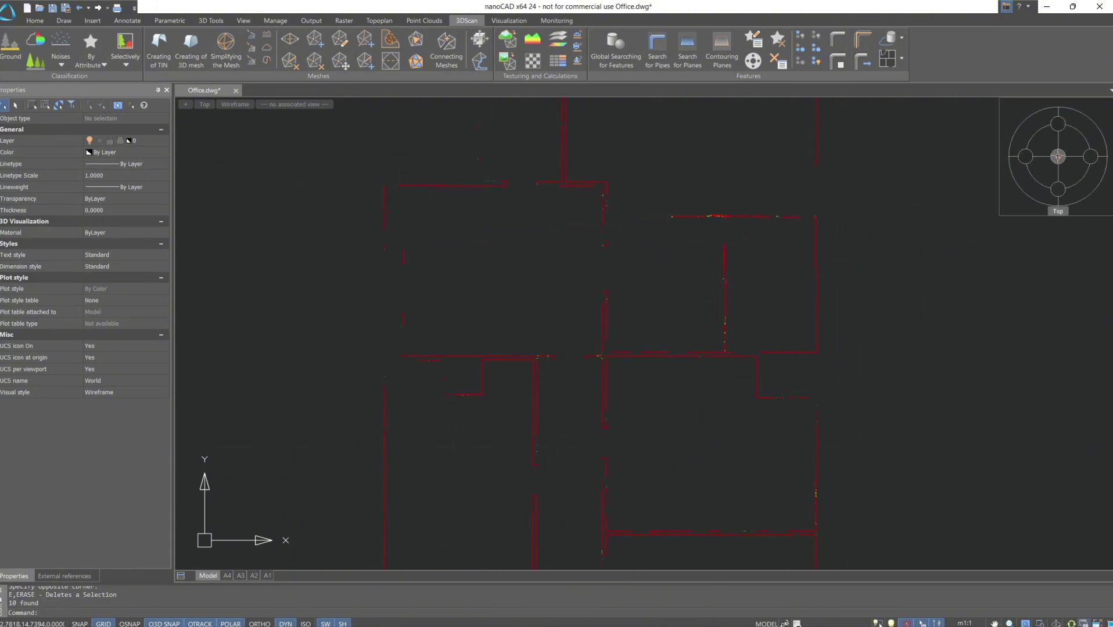